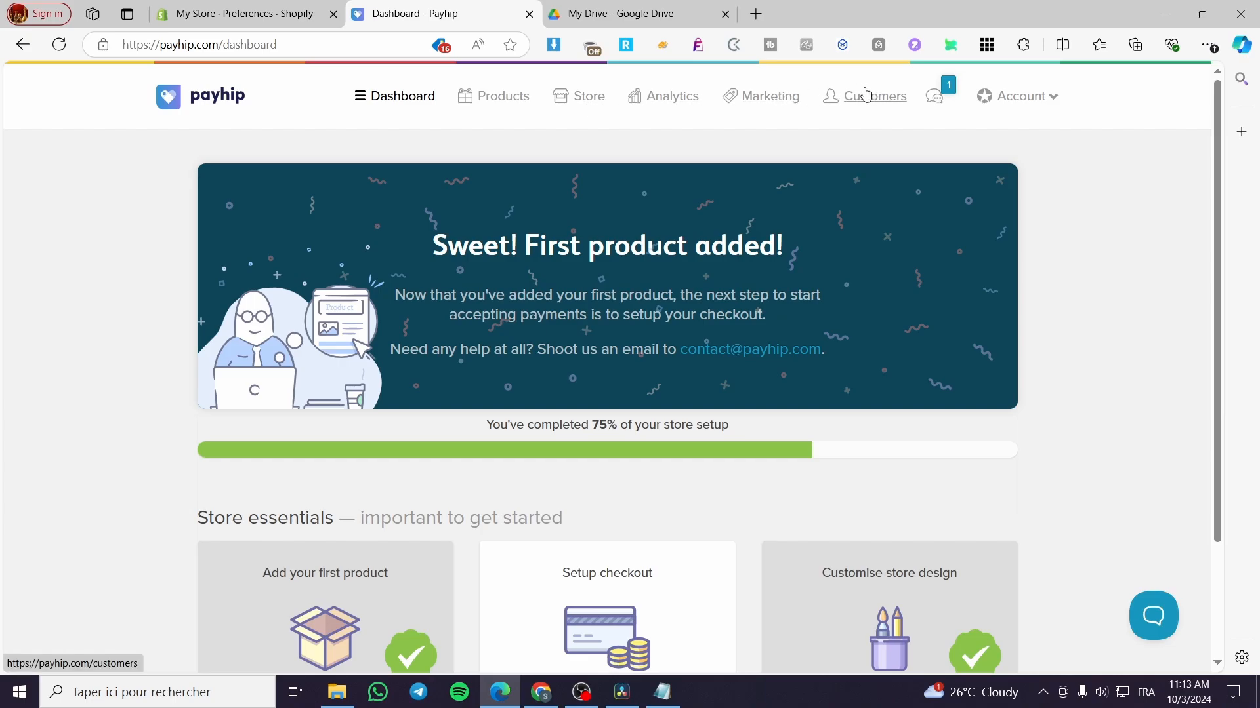
- Open the store management page and look through its blog posts and domains sections, returning to the store overview
{"action": "left_click", "coordinate": [583, 103]}
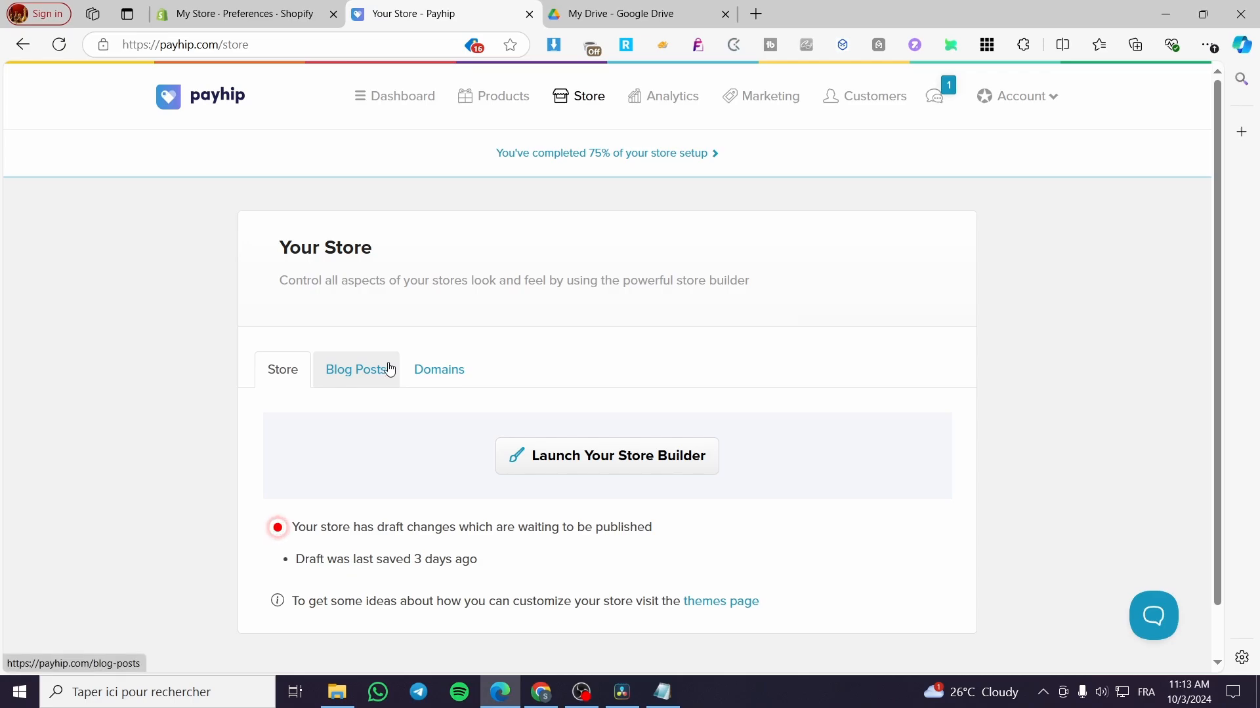
{"action": "left_click", "coordinate": [342, 379]}
{"action": "left_click", "coordinate": [422, 379]}
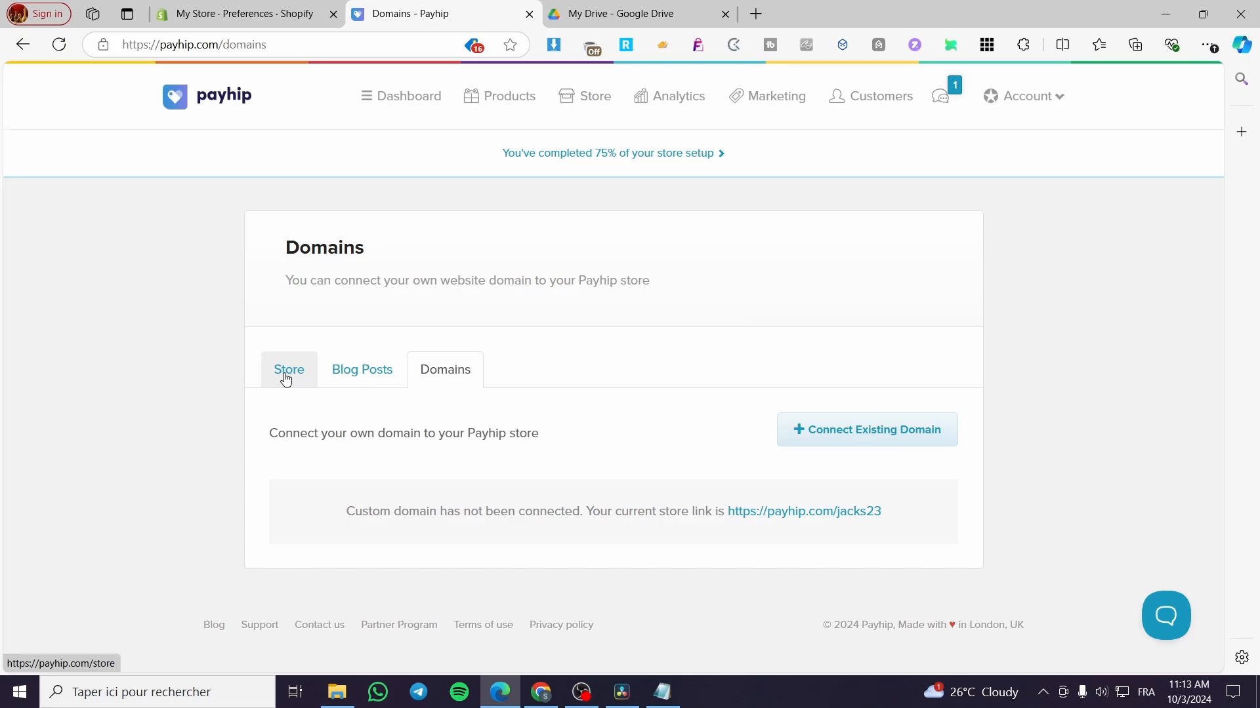
{"action": "left_click", "coordinate": [287, 379]}
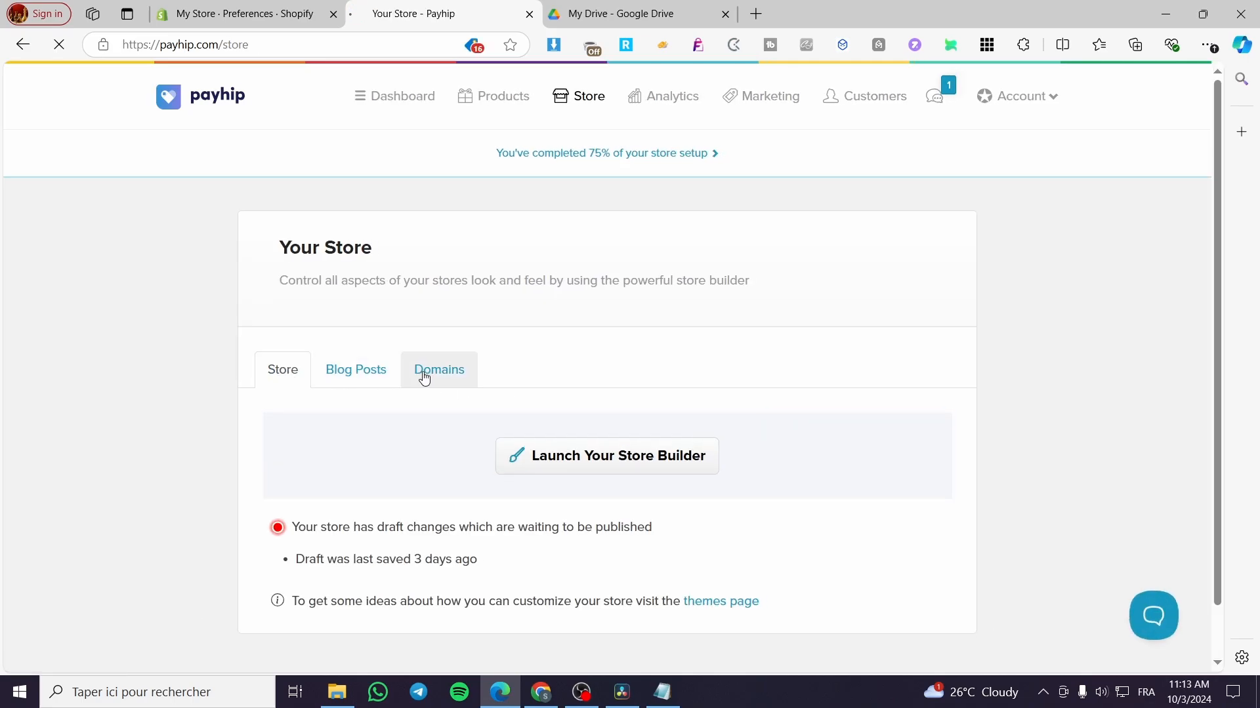
{"action": "left_click", "coordinate": [421, 374]}
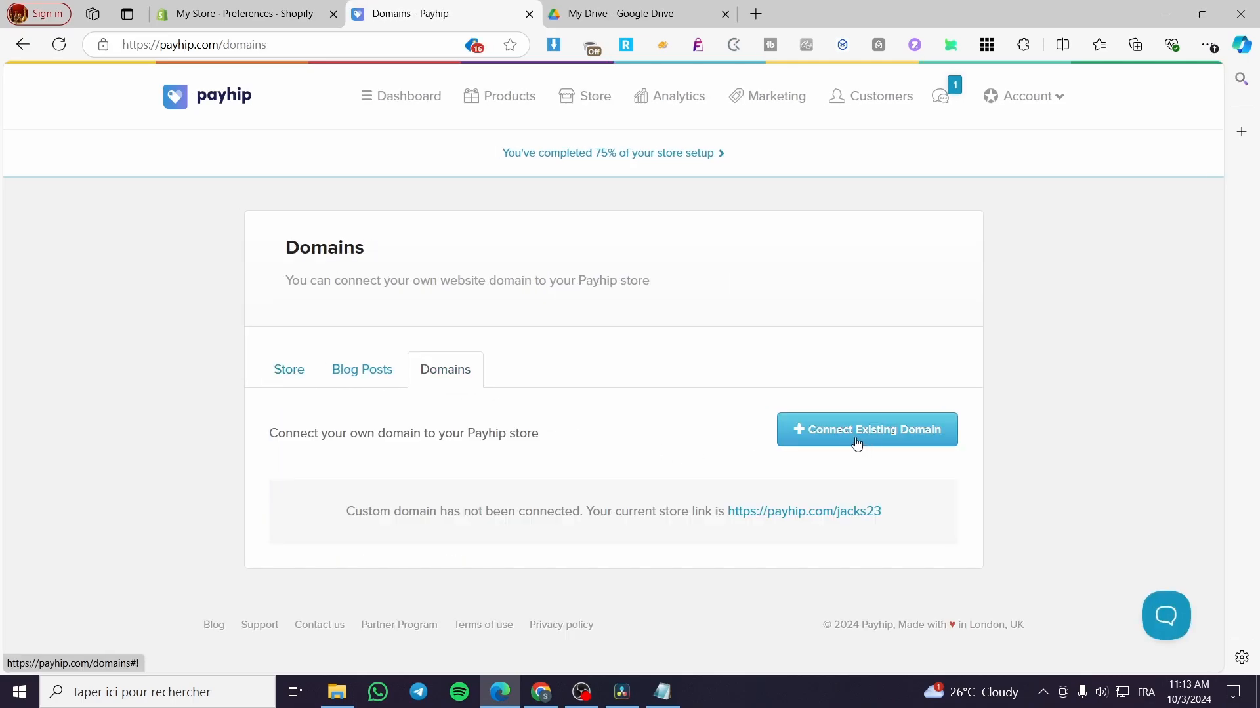
{"action": "left_click", "coordinate": [314, 370]}
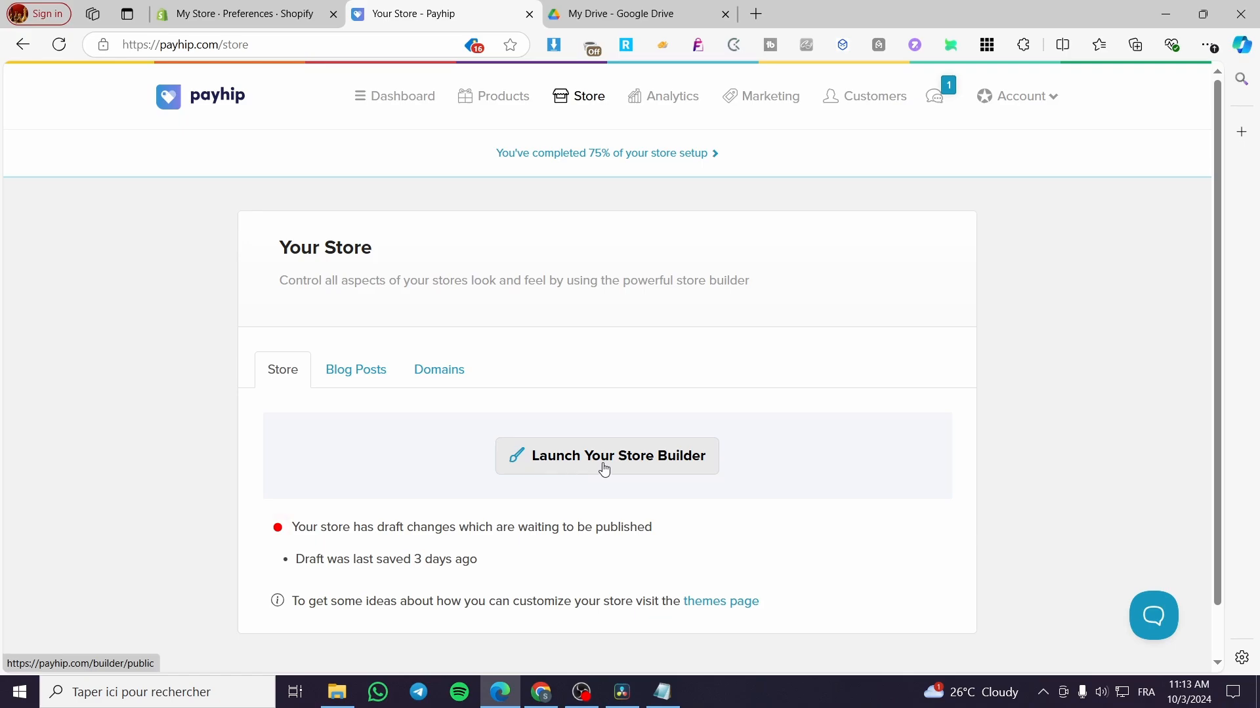
- Launch the store builder and look over the All Products home page preview
{"action": "left_click", "coordinate": [635, 459]}
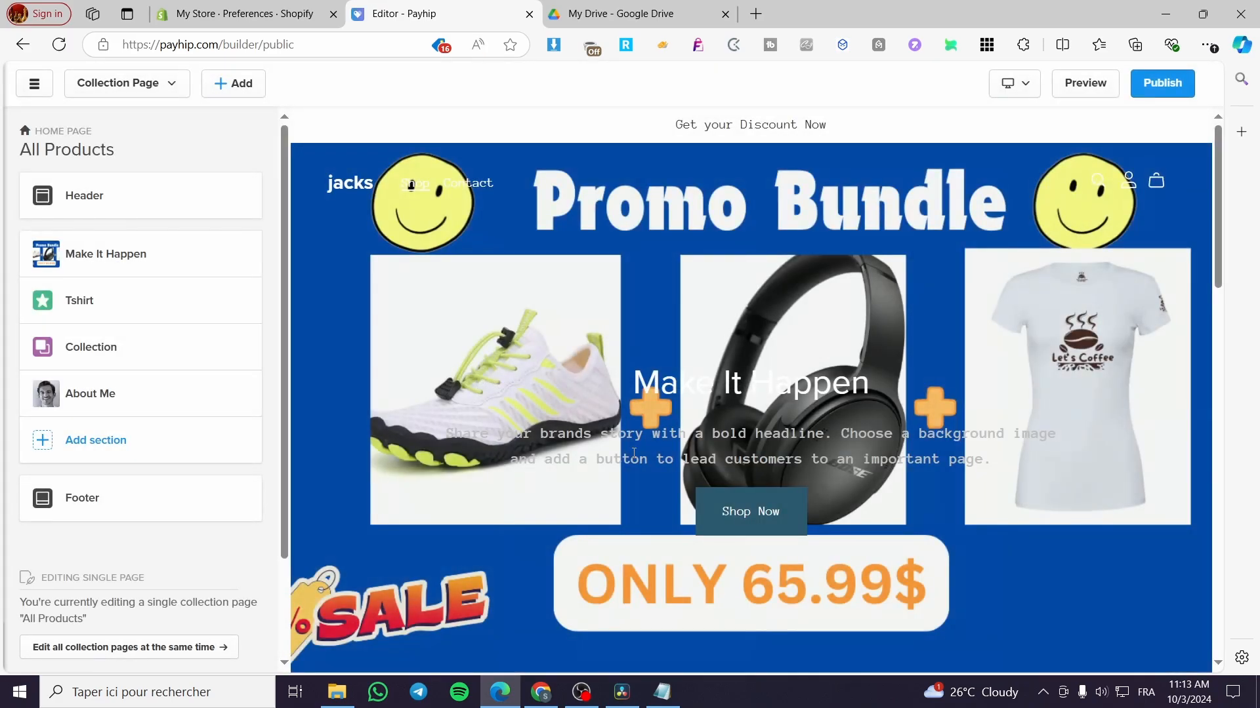
{"action": "scroll", "coordinate": [558, 345], "scroll_direction": "down", "scroll_amount": 8}
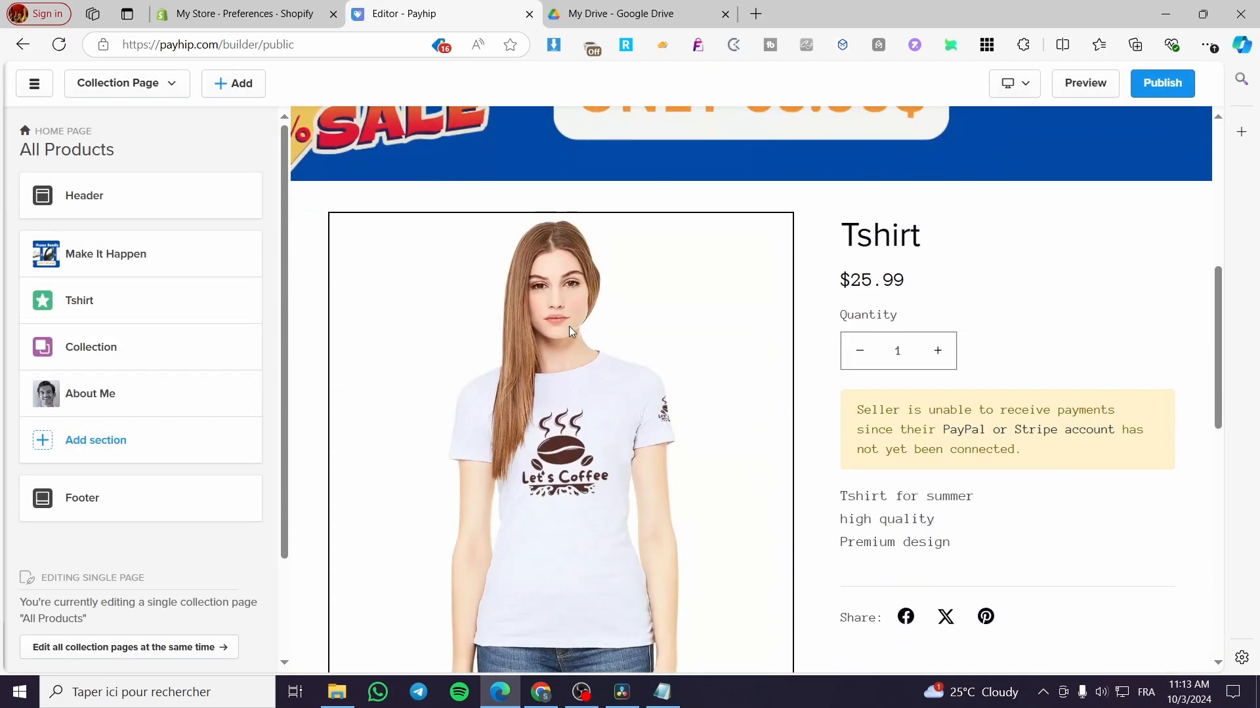
{"action": "scroll", "coordinate": [623, 345], "scroll_direction": "up", "scroll_amount": 8}
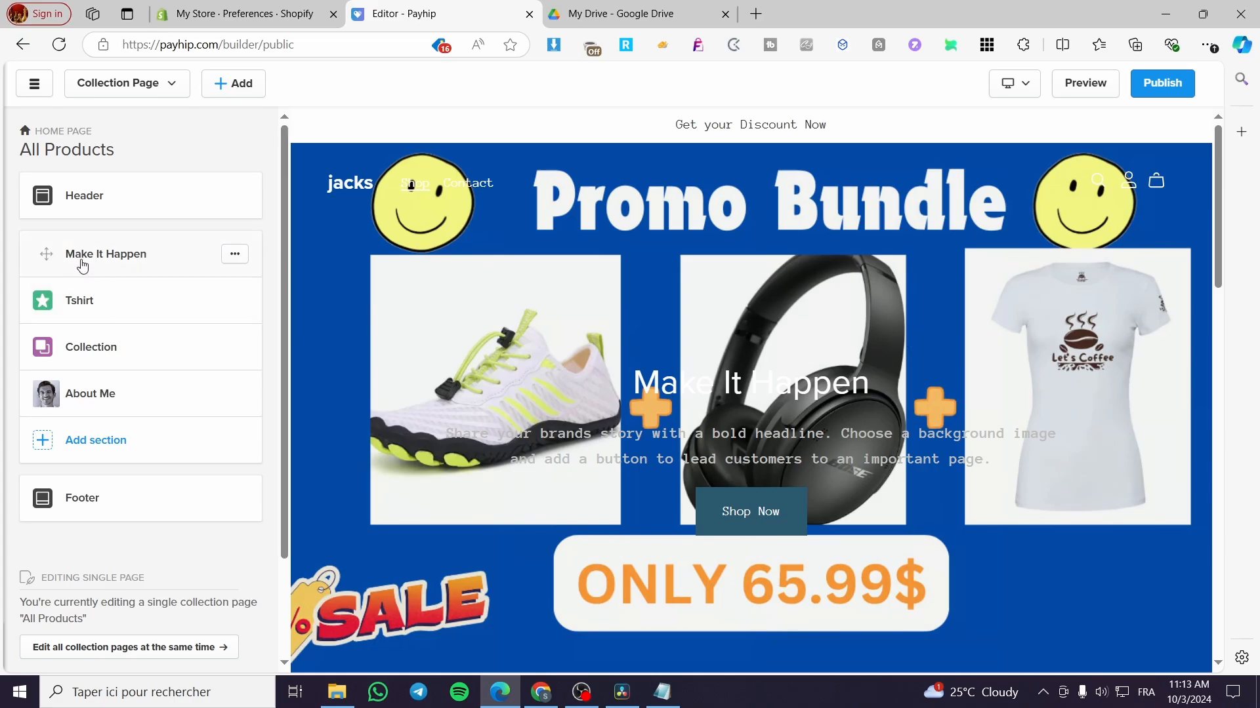
- View the header section's store logo and title settings, and return to the header options
{"action": "left_click", "coordinate": [109, 200]}
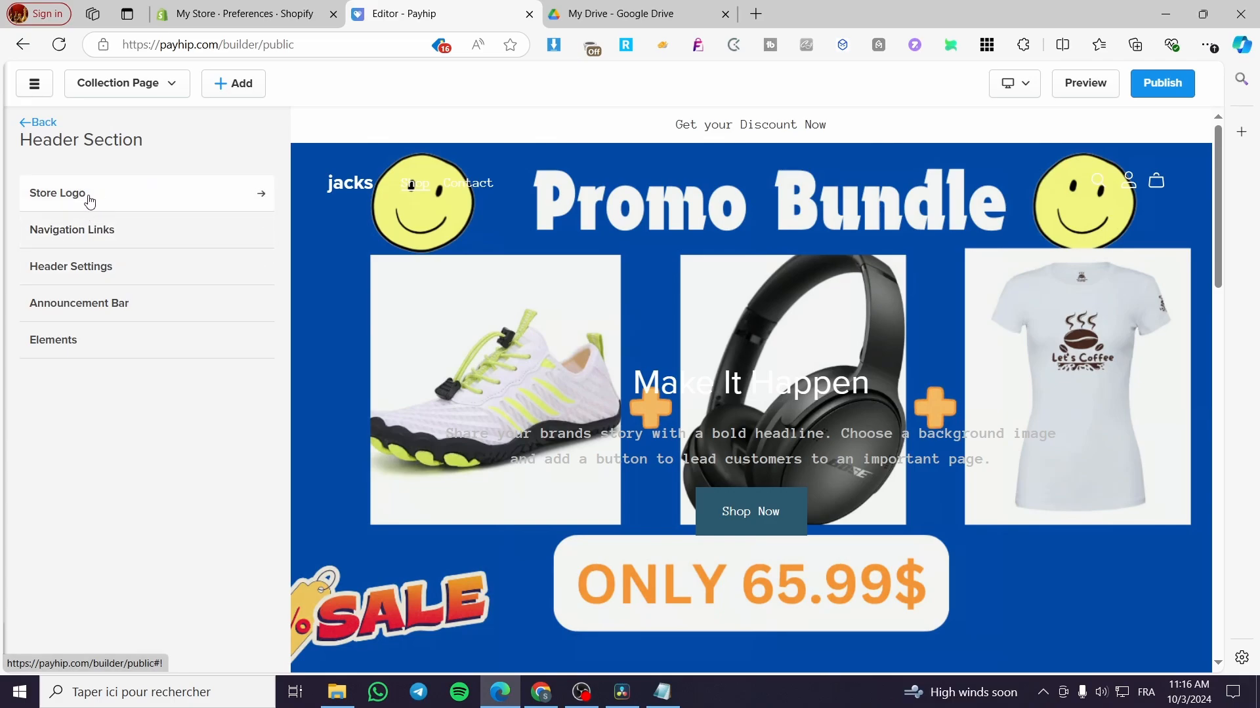
{"action": "left_click", "coordinate": [90, 201]}
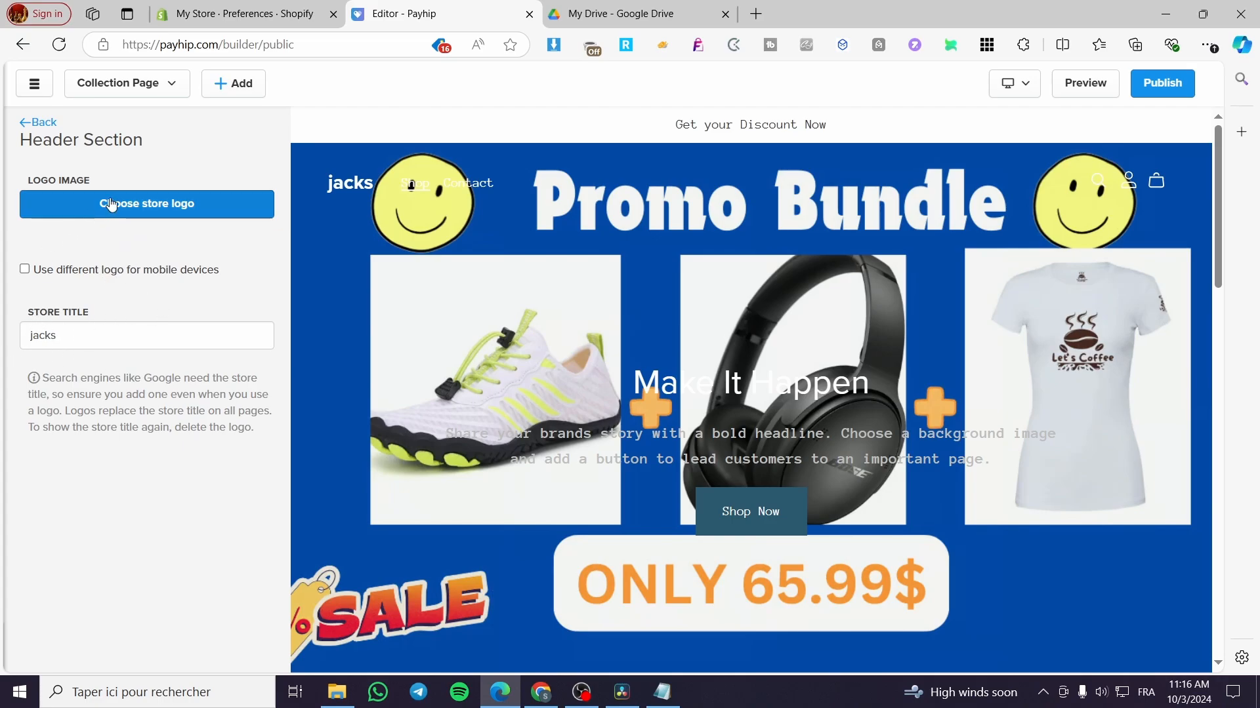
{"action": "left_click", "coordinate": [32, 123]}
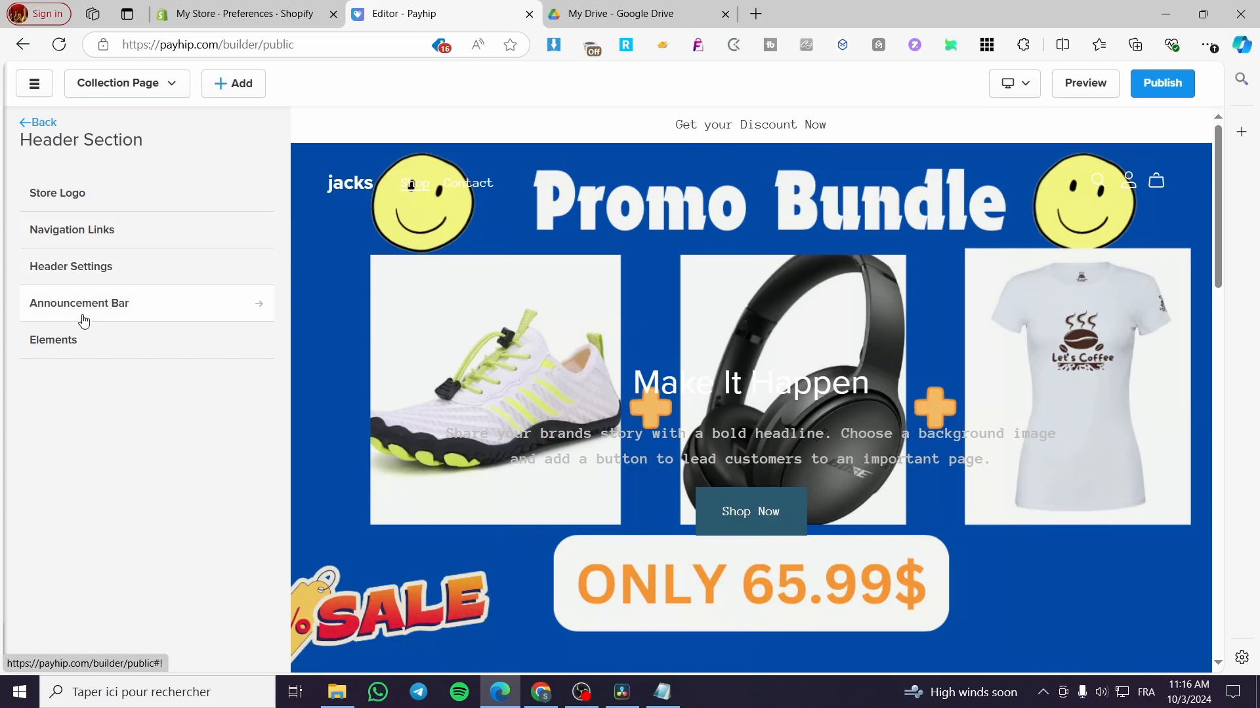
- Follow the announcement link to the Tshirt product page and view the header's announcement bar and element settings
{"action": "left_click", "coordinate": [604, 124]}
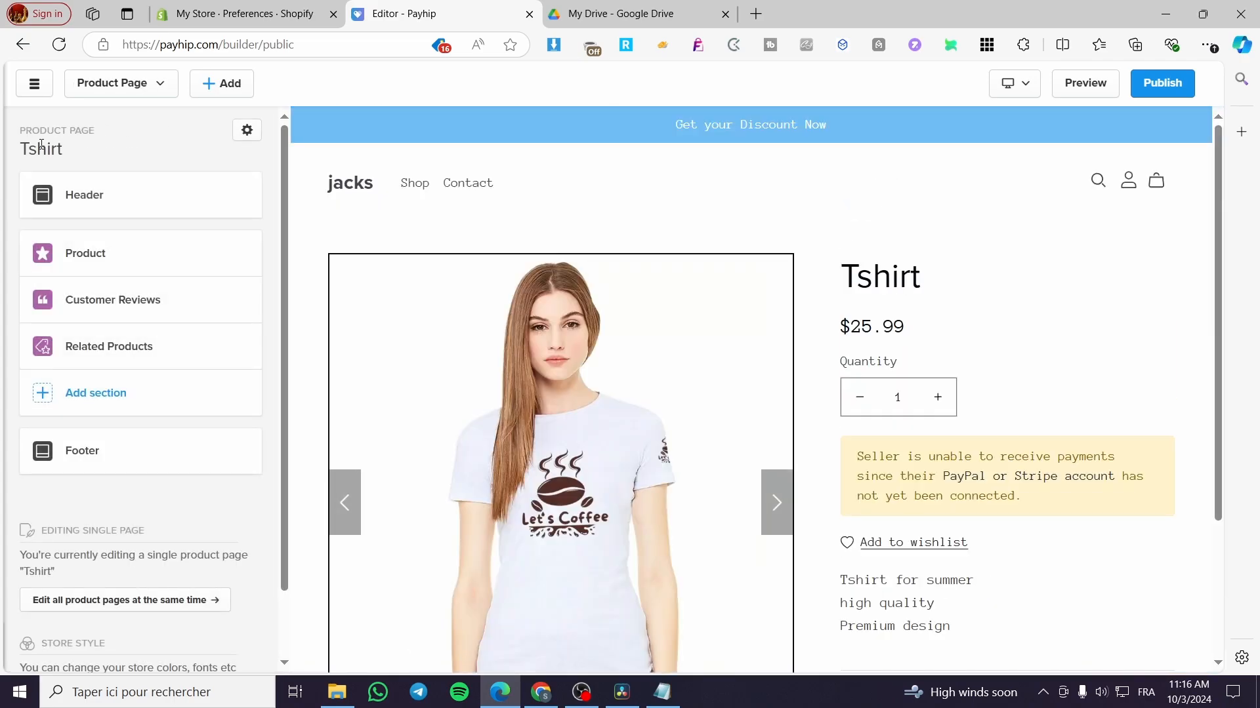
{"action": "left_click", "coordinate": [84, 208]}
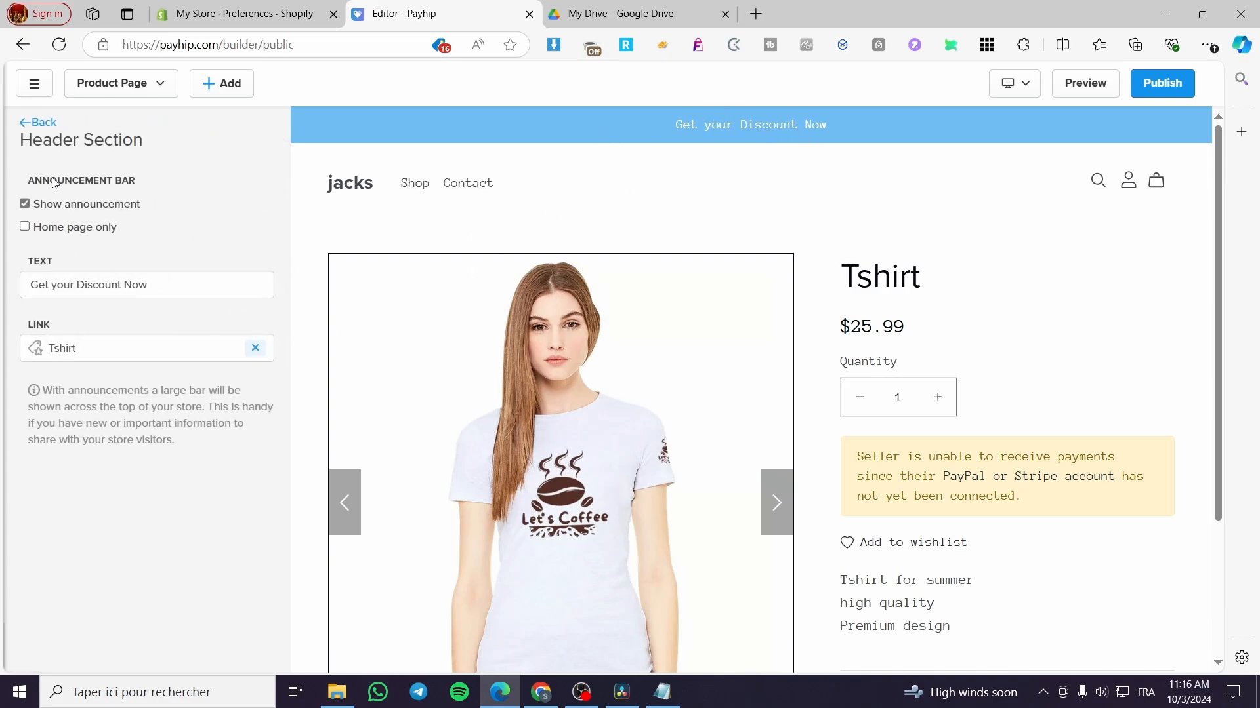
{"action": "left_click", "coordinate": [32, 122]}
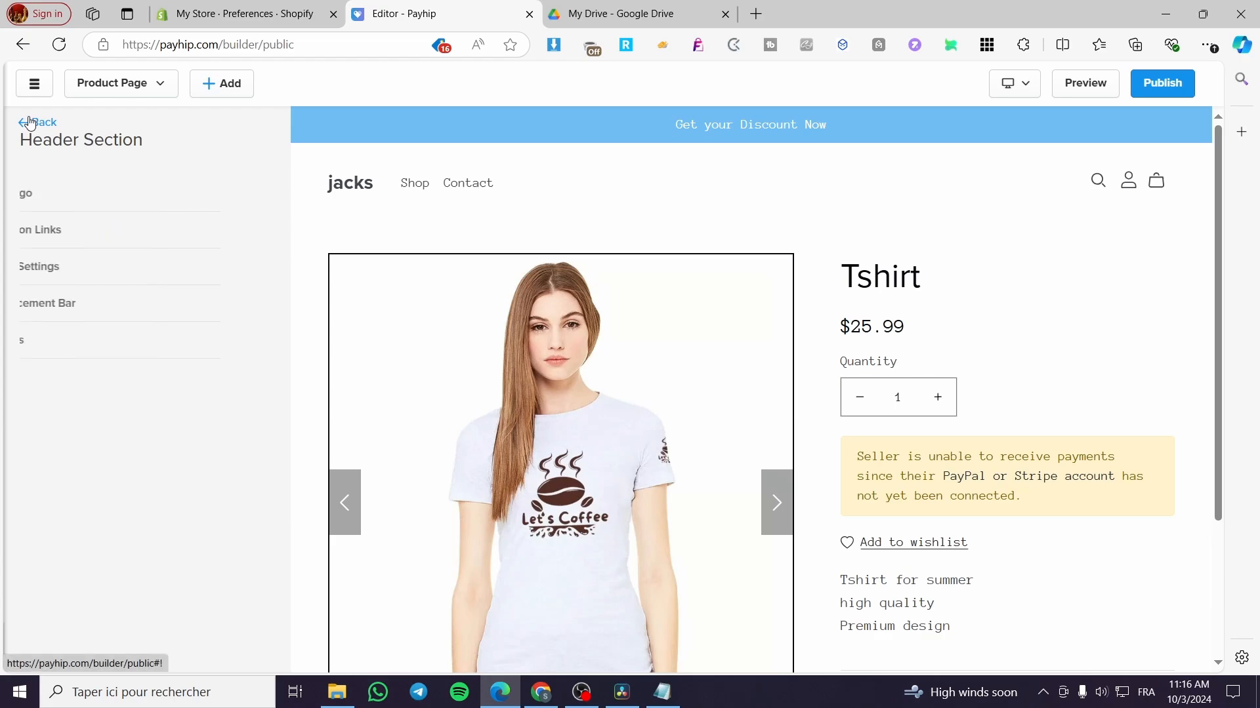
{"action": "left_click", "coordinate": [67, 354]}
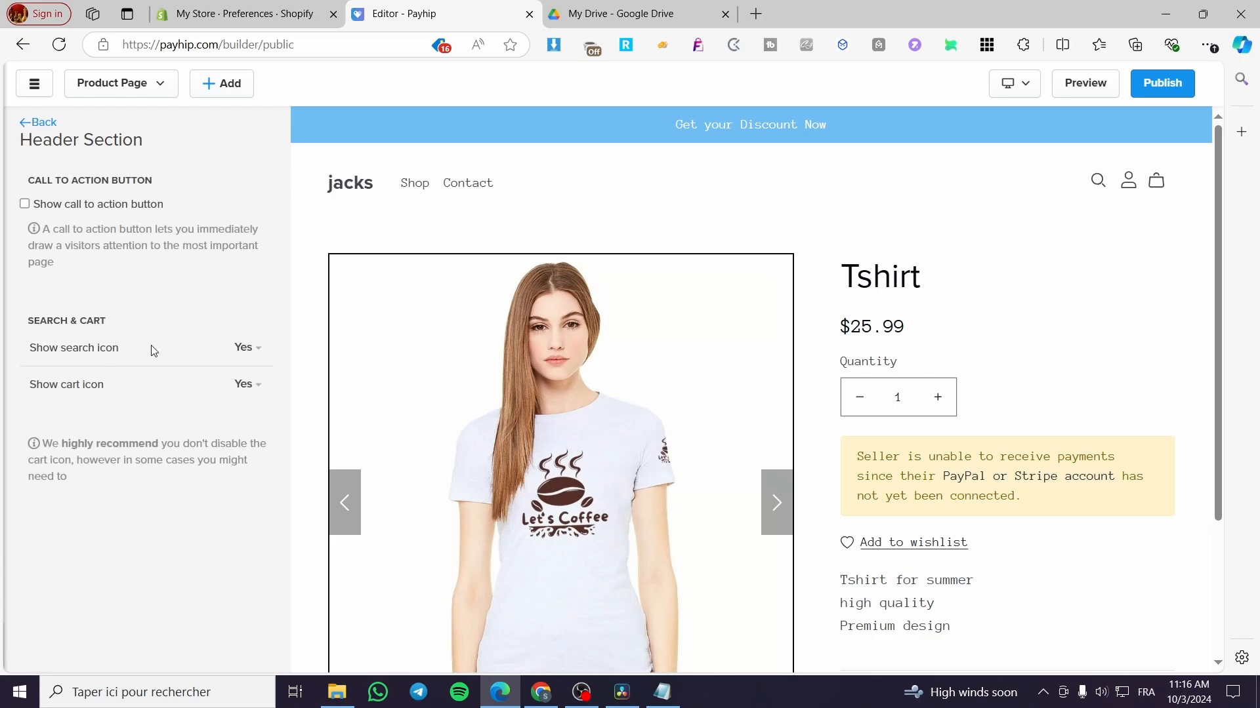
{"action": "left_click", "coordinate": [46, 122]}
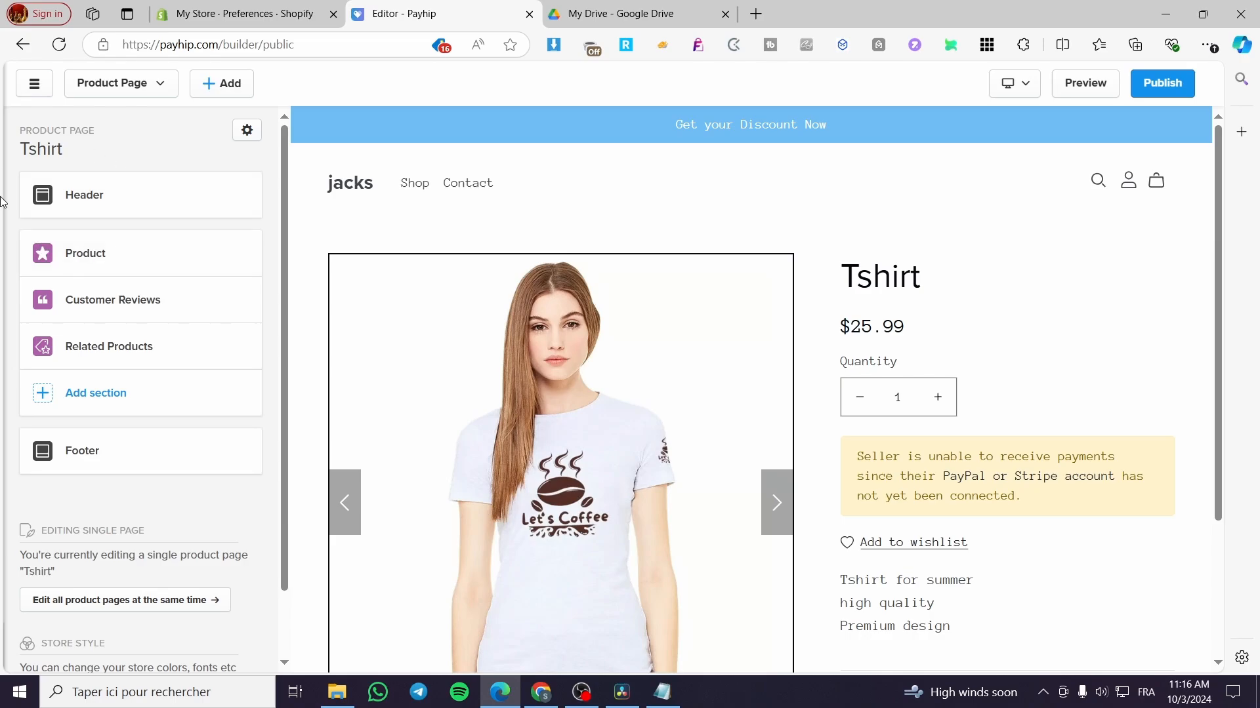
- Open the Tshirt product for editing from its product section, look through its details, and return to the builder
{"action": "left_click", "coordinate": [73, 245]}
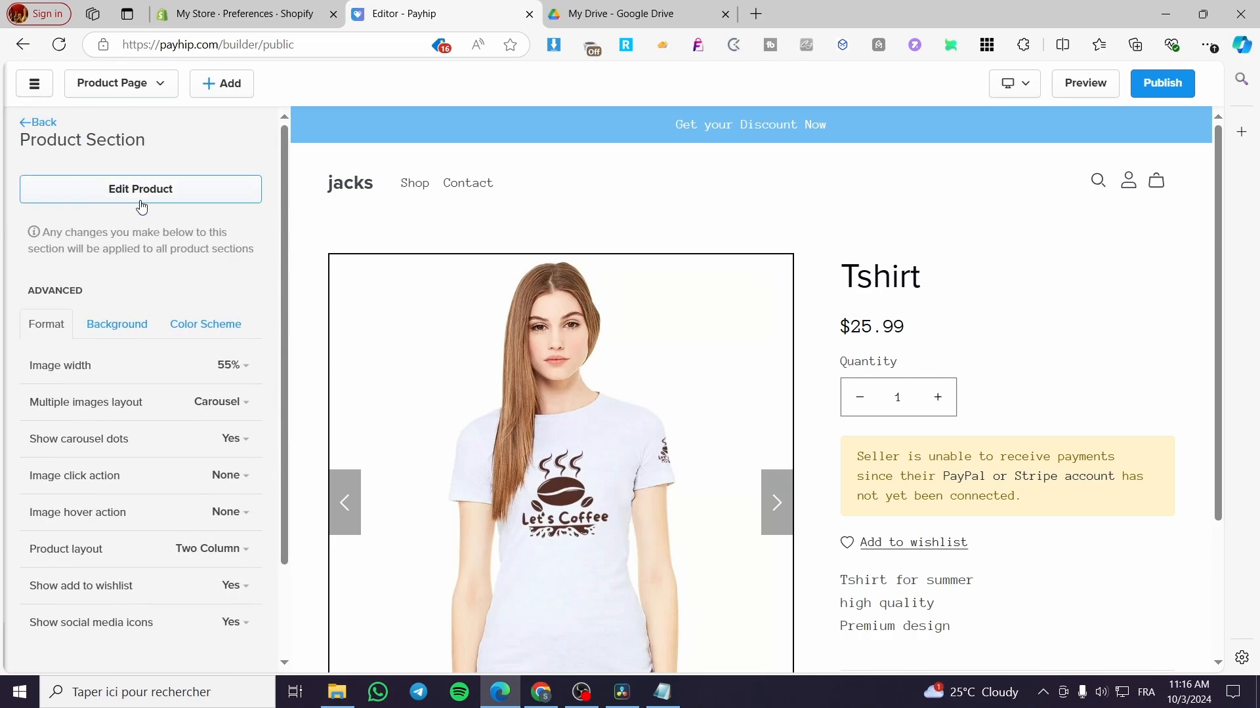
{"action": "left_click", "coordinate": [141, 207]}
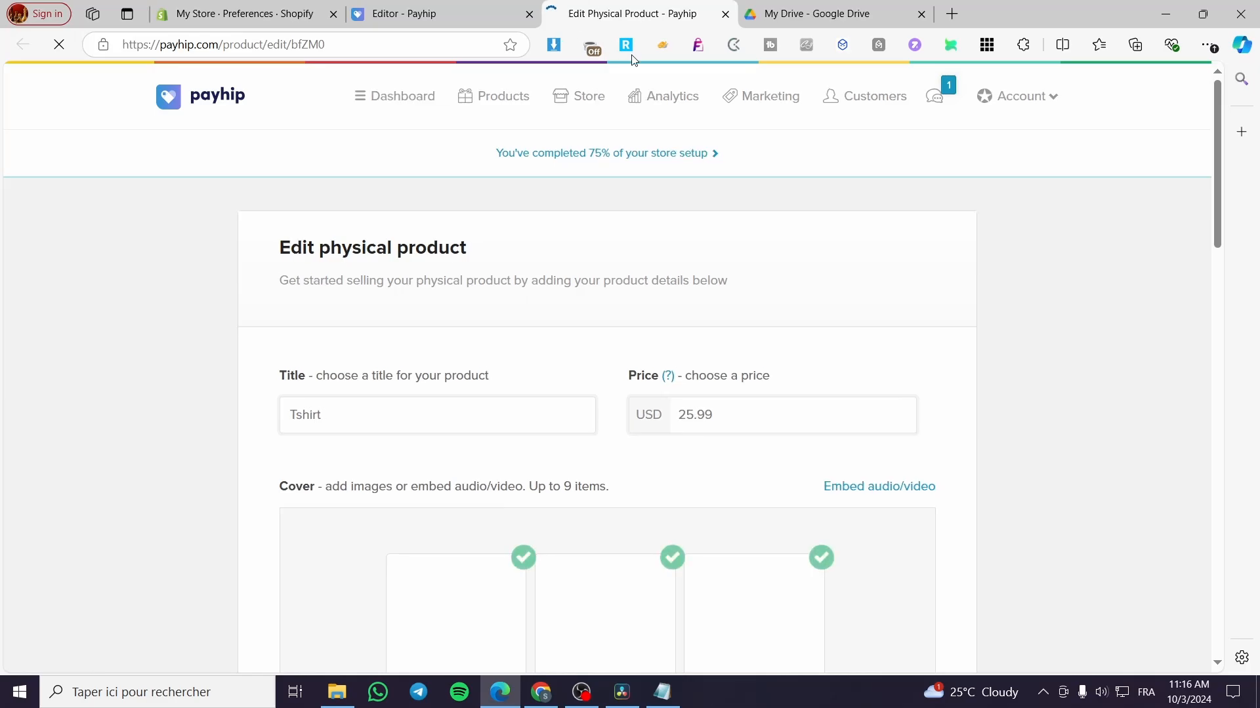
{"action": "scroll", "coordinate": [483, 301], "scroll_direction": "down", "scroll_amount": 10}
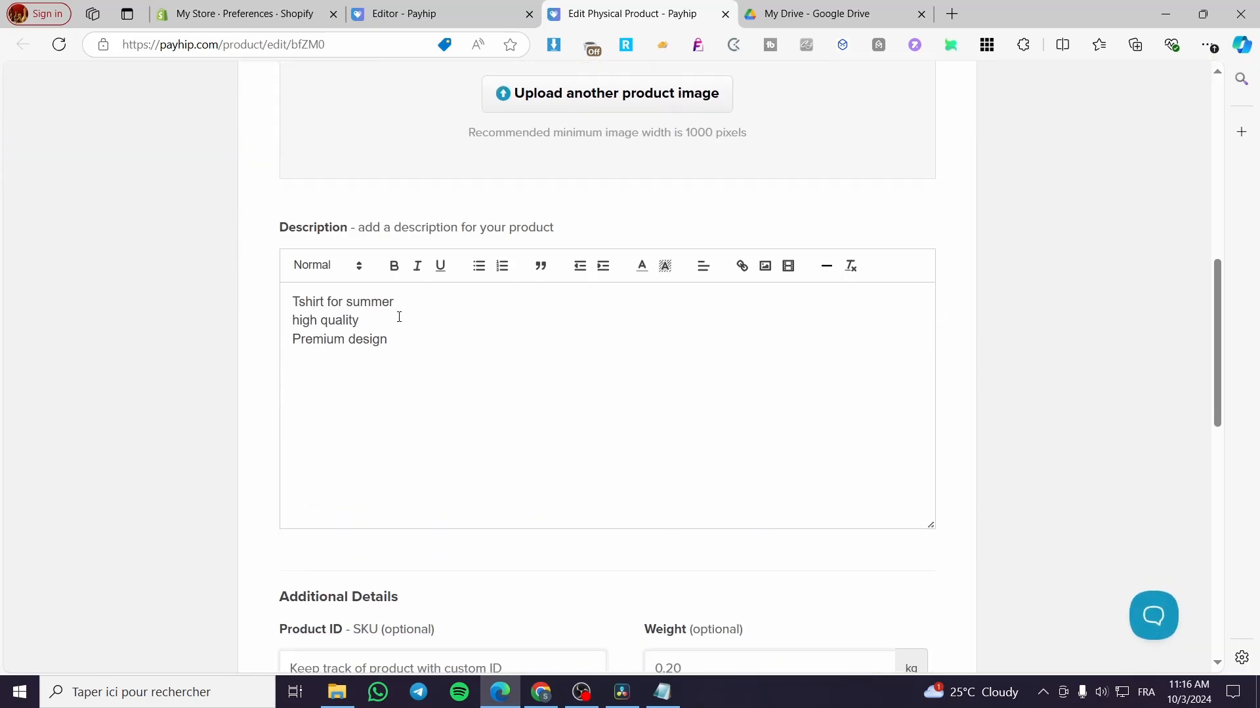
{"action": "scroll", "coordinate": [398, 317], "scroll_direction": "down", "scroll_amount": 8}
{"action": "scroll", "coordinate": [399, 317], "scroll_direction": "up", "scroll_amount": 8}
{"action": "left_click", "coordinate": [725, 13]}
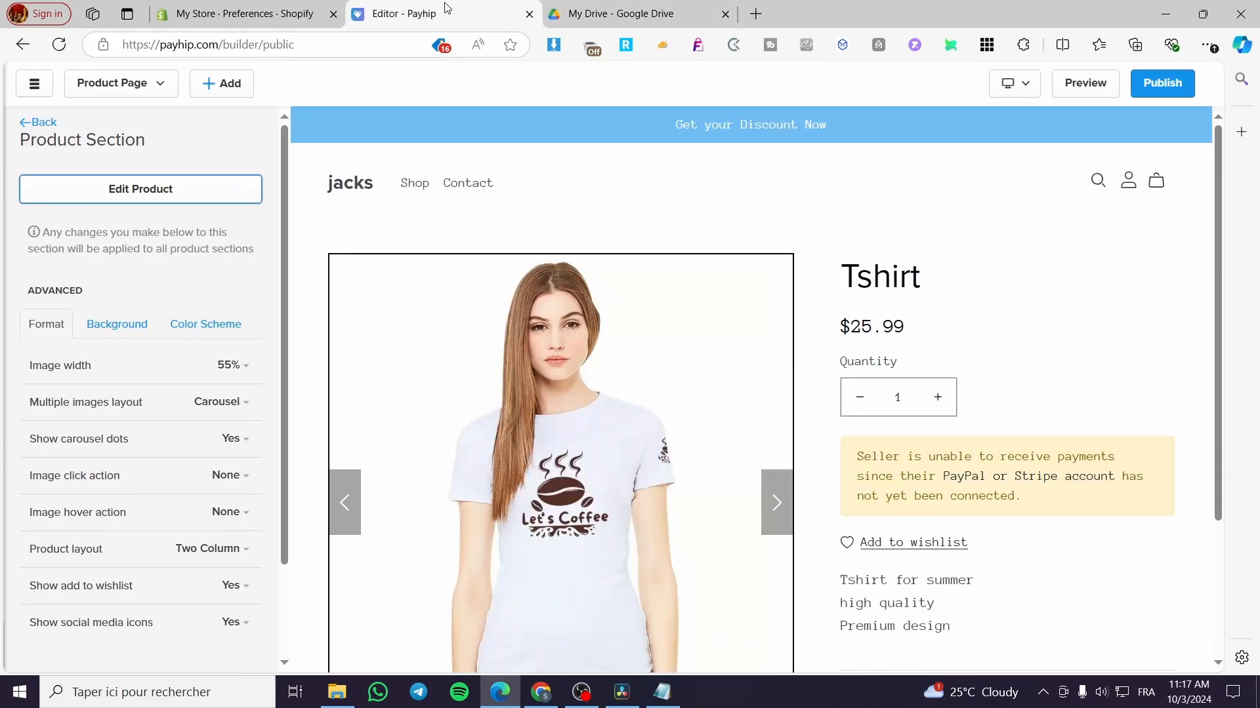
- Review the product section's format, background and color scheme settings, and return to the Tshirt page's section list
{"action": "scroll", "coordinate": [176, 287], "scroll_direction": "down", "scroll_amount": 1}
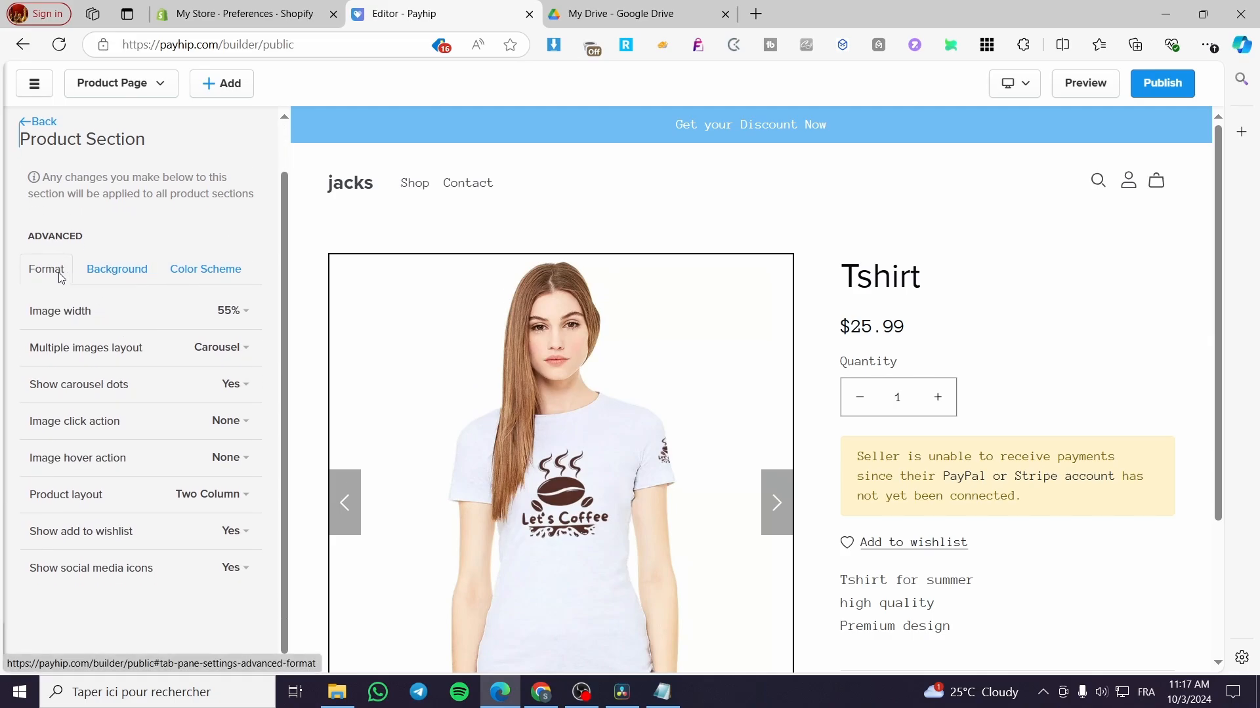
{"action": "left_click", "coordinate": [129, 276]}
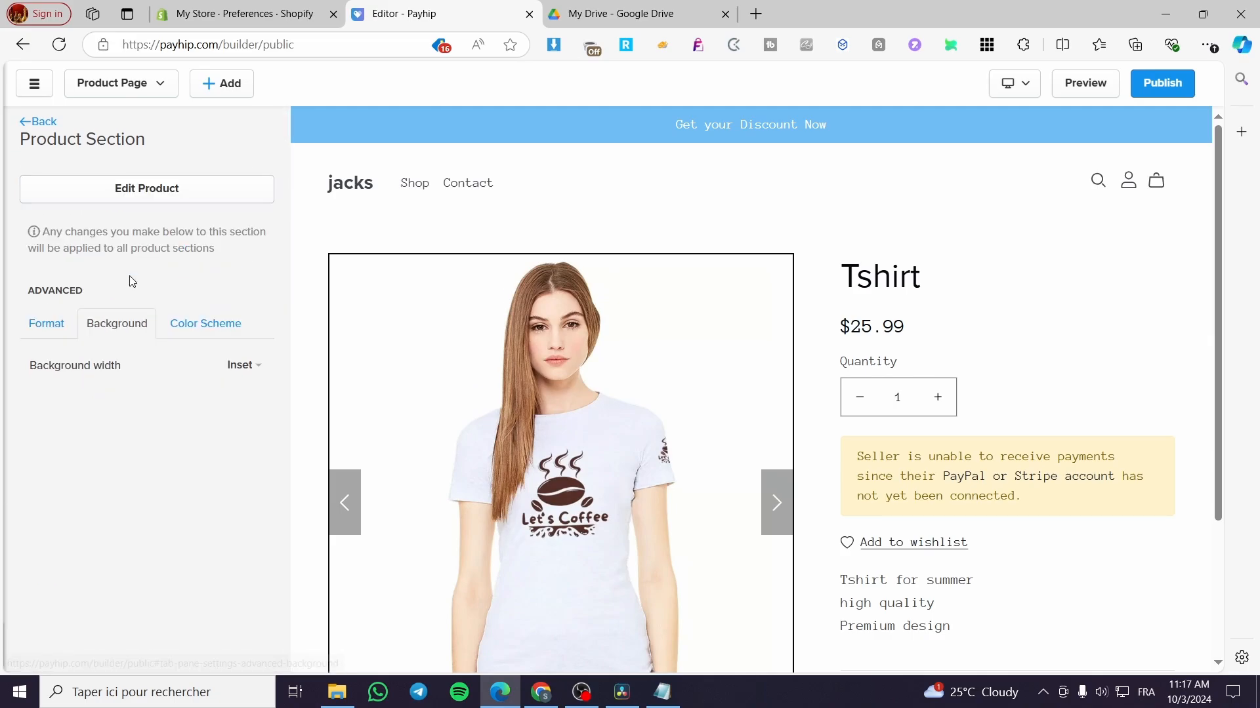
{"action": "left_click", "coordinate": [225, 339]}
{"action": "left_click", "coordinate": [48, 328]}
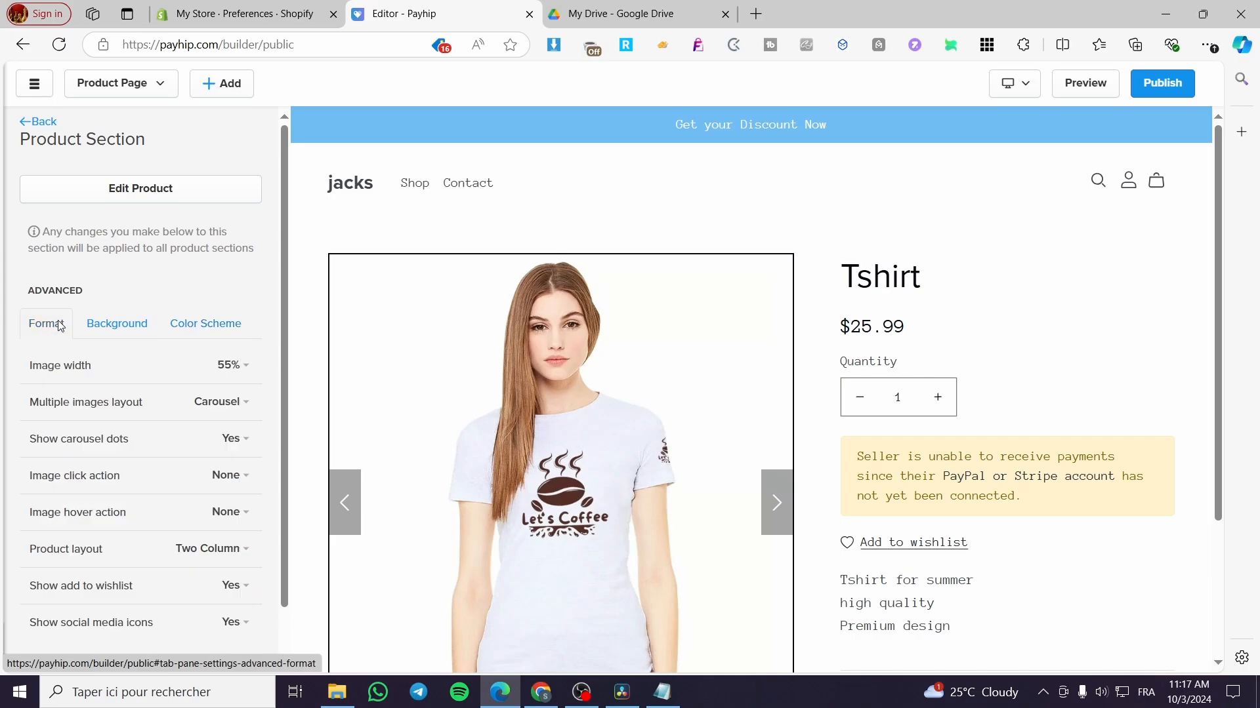
{"action": "scroll", "coordinate": [131, 297], "scroll_direction": "down", "scroll_amount": 1}
{"action": "scroll", "coordinate": [129, 297], "scroll_direction": "up", "scroll_amount": 1}
{"action": "left_click", "coordinate": [38, 122]}
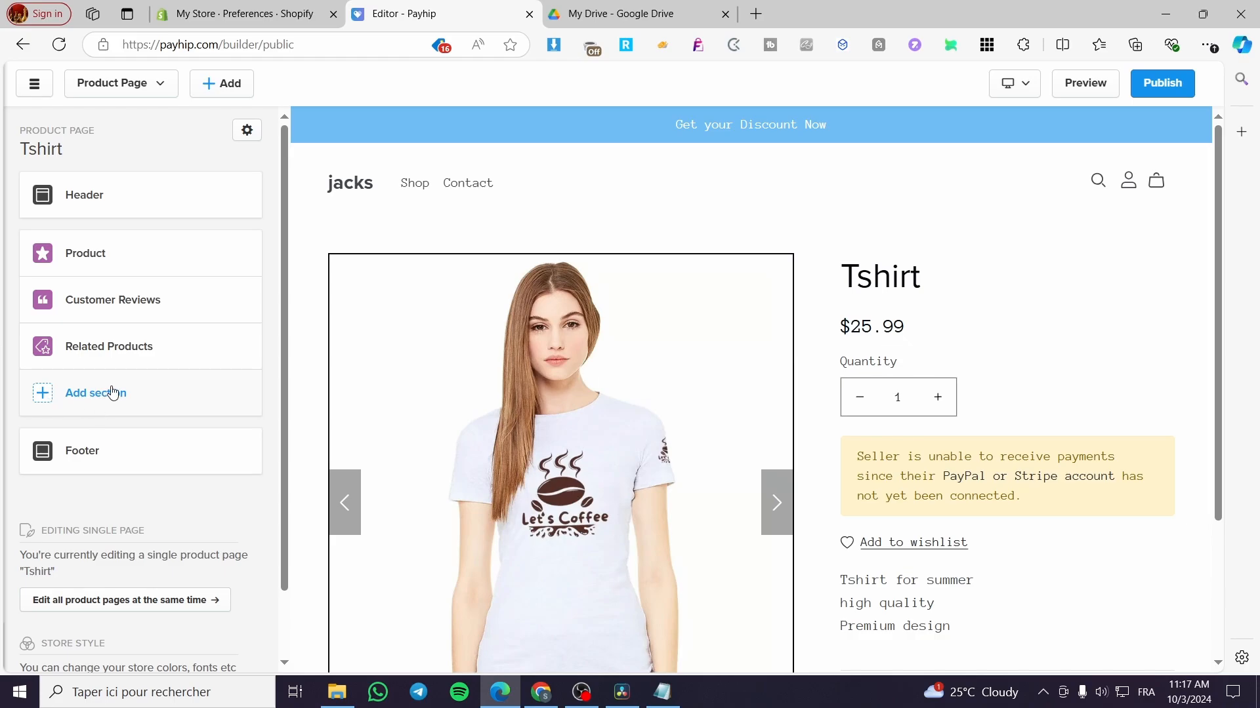
- Open the picker for new sections and look through the available section types and the Image With Text templates
{"action": "left_click", "coordinate": [55, 402]}
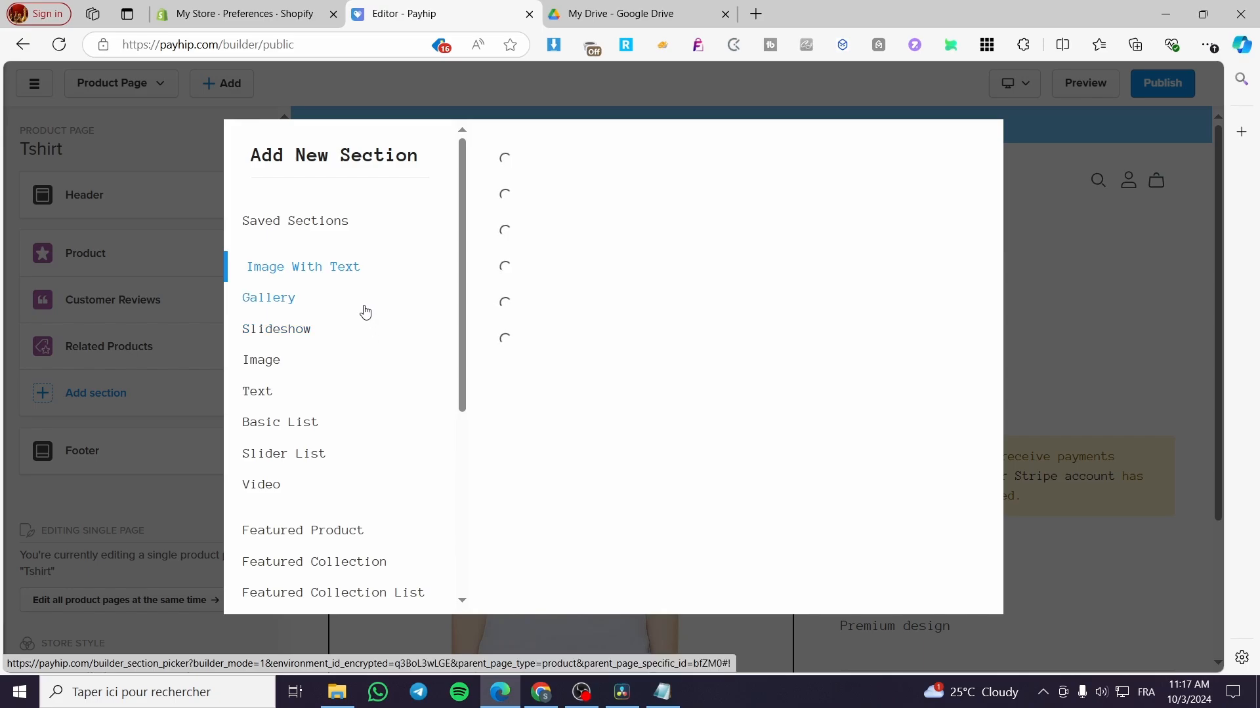
{"action": "scroll", "coordinate": [365, 312], "scroll_direction": "down", "scroll_amount": 5}
{"action": "scroll", "coordinate": [400, 475], "scroll_direction": "up", "scroll_amount": 5}
{"action": "scroll", "coordinate": [344, 281], "scroll_direction": "down", "scroll_amount": 5}
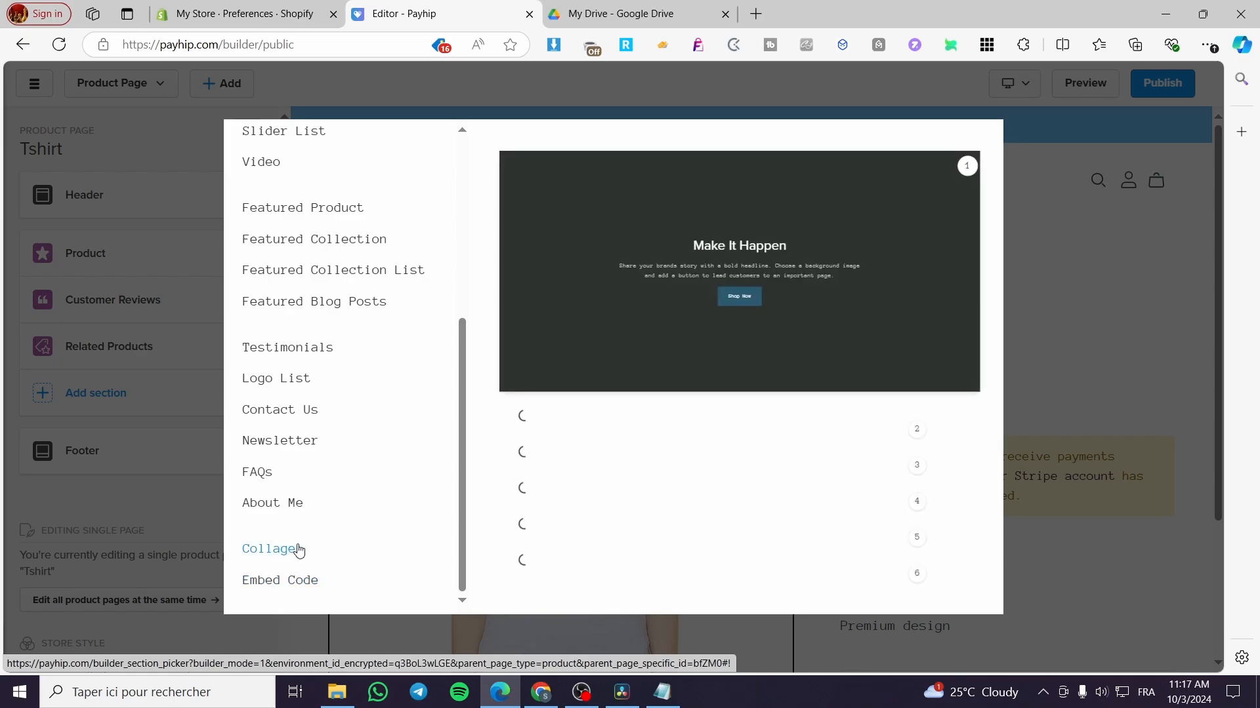
{"action": "scroll", "coordinate": [297, 551], "scroll_direction": "up", "scroll_amount": 4}
{"action": "scroll", "coordinate": [298, 551], "scroll_direction": "up", "scroll_amount": 1}
{"action": "scroll", "coordinate": [728, 370], "scroll_direction": "down", "scroll_amount": 8}
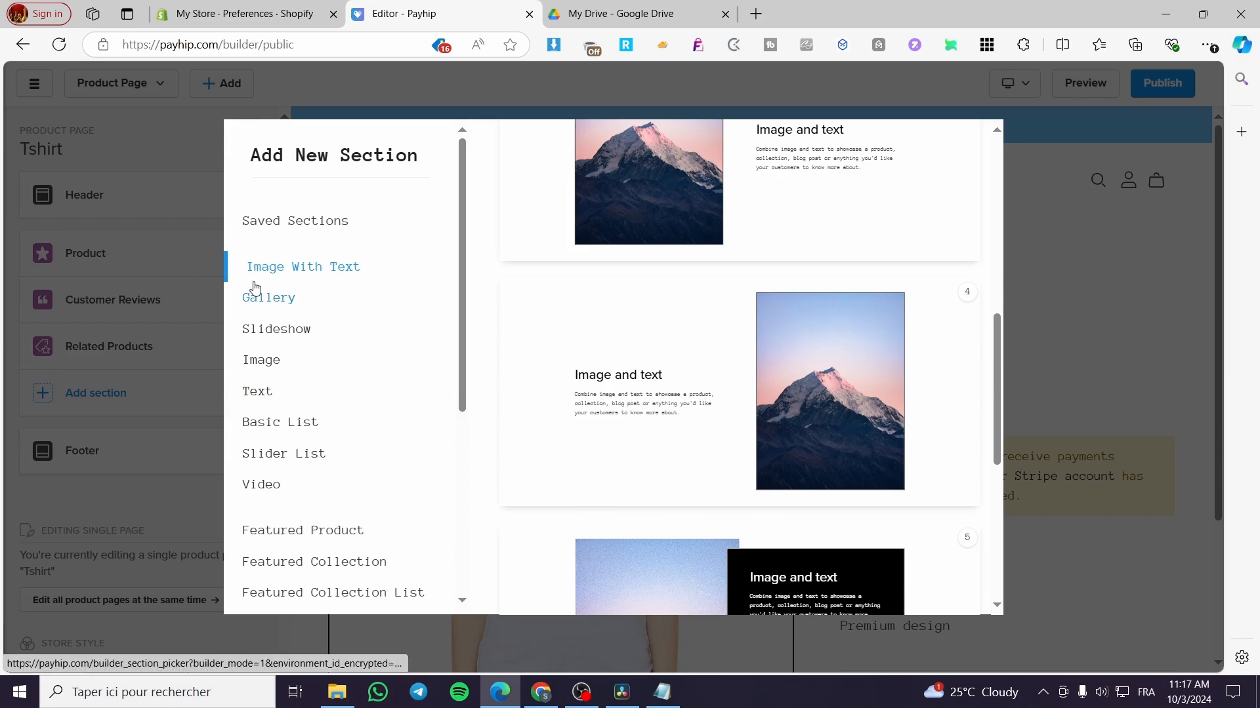
- View the Gallery and Slideshow section categories and the remaining section types, and close the picker without adding a section
{"action": "left_click", "coordinate": [275, 295]}
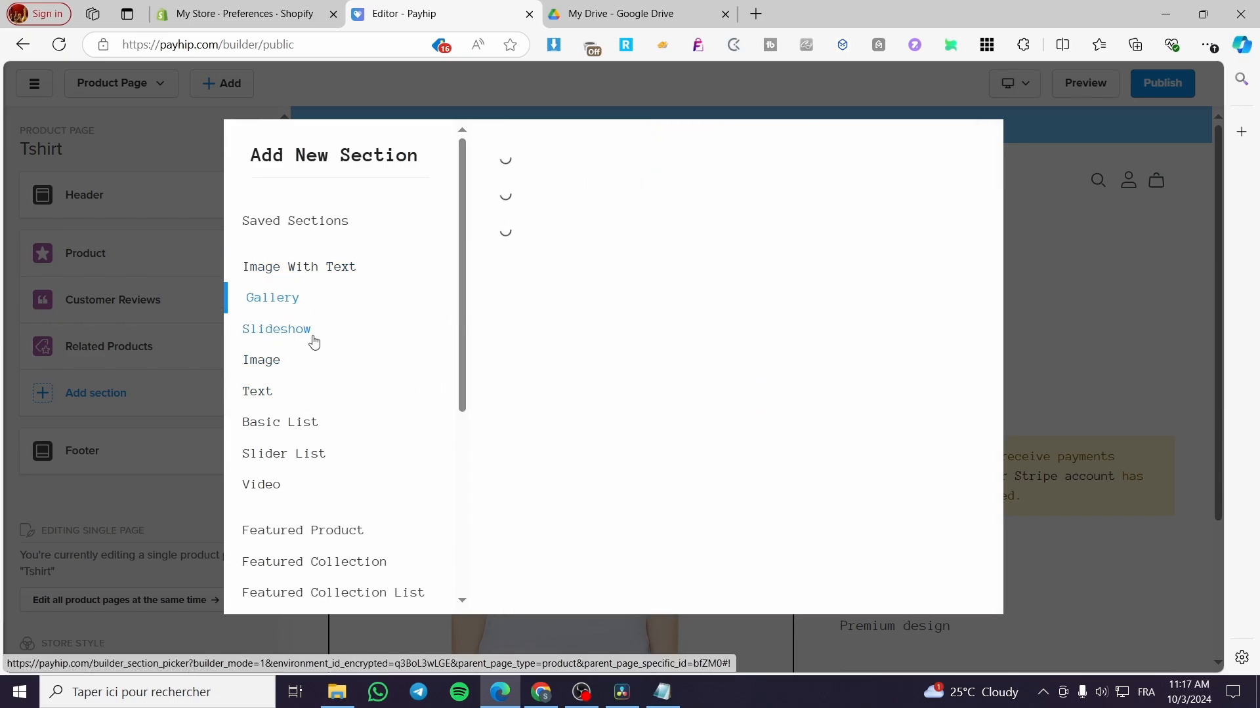
{"action": "left_click", "coordinate": [295, 330]}
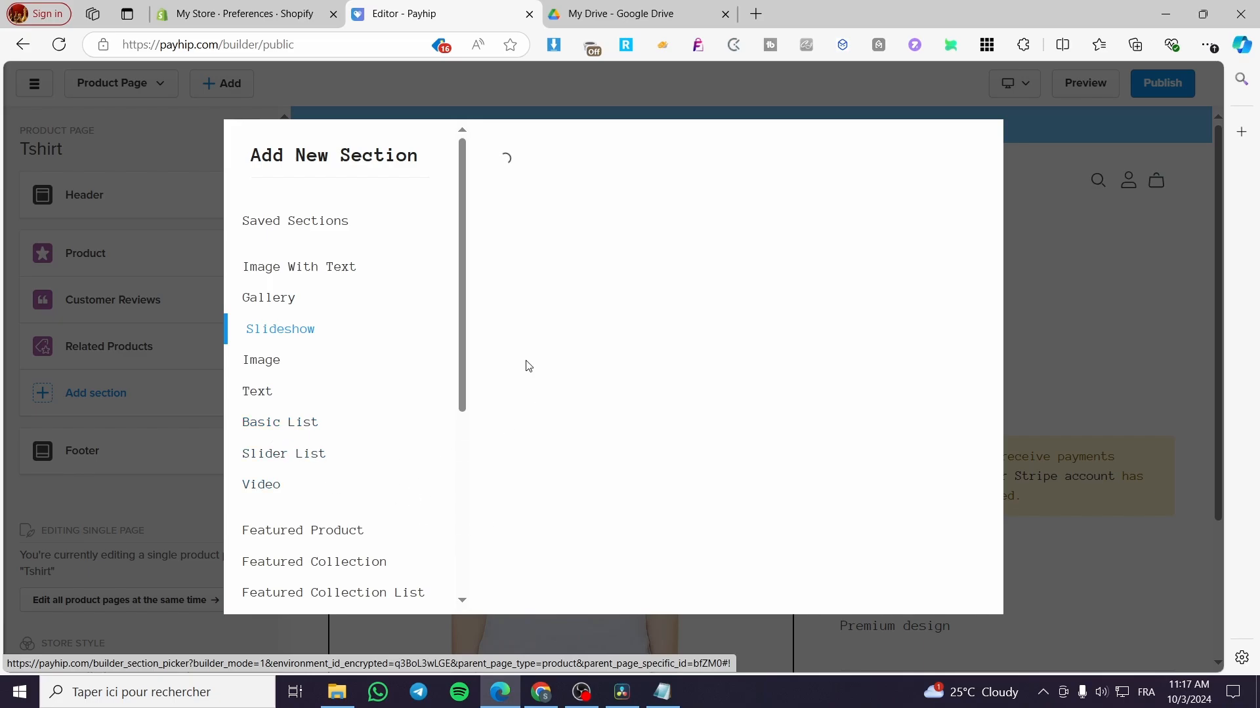
{"action": "scroll", "coordinate": [354, 500], "scroll_direction": "down", "scroll_amount": 5}
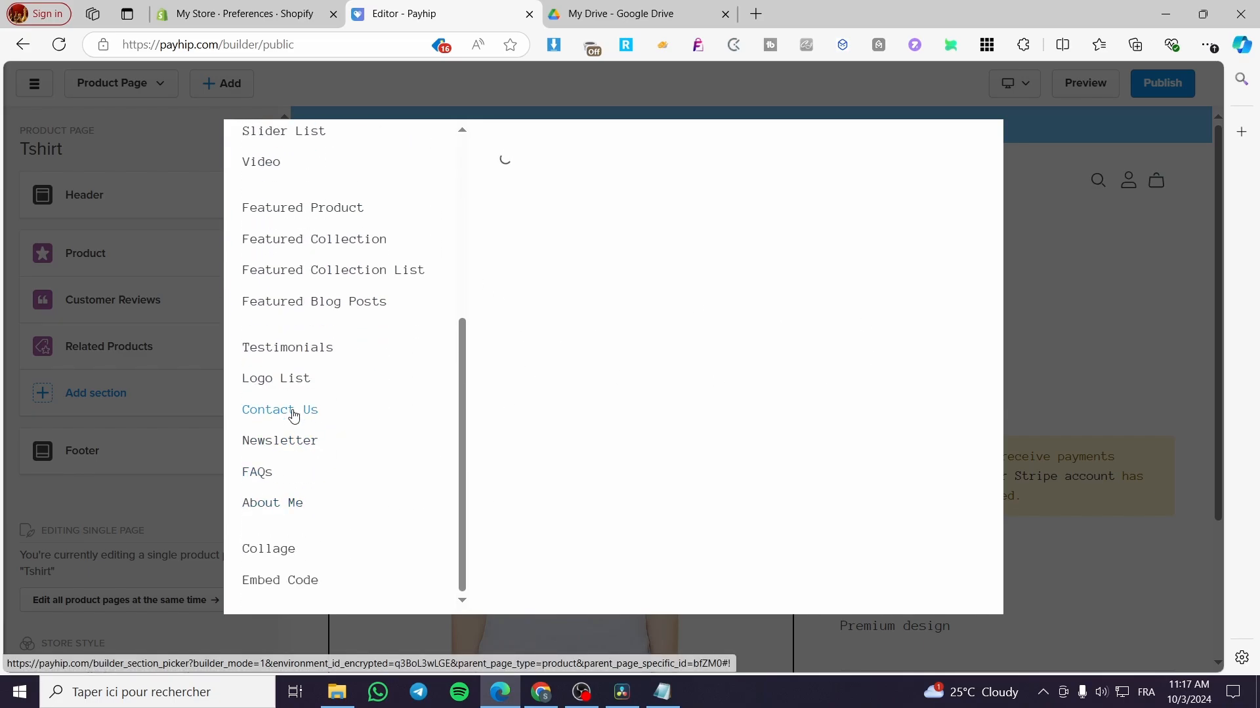
{"action": "scroll", "coordinate": [285, 517], "scroll_direction": "up", "scroll_amount": 1}
{"action": "left_click", "coordinate": [186, 508]}
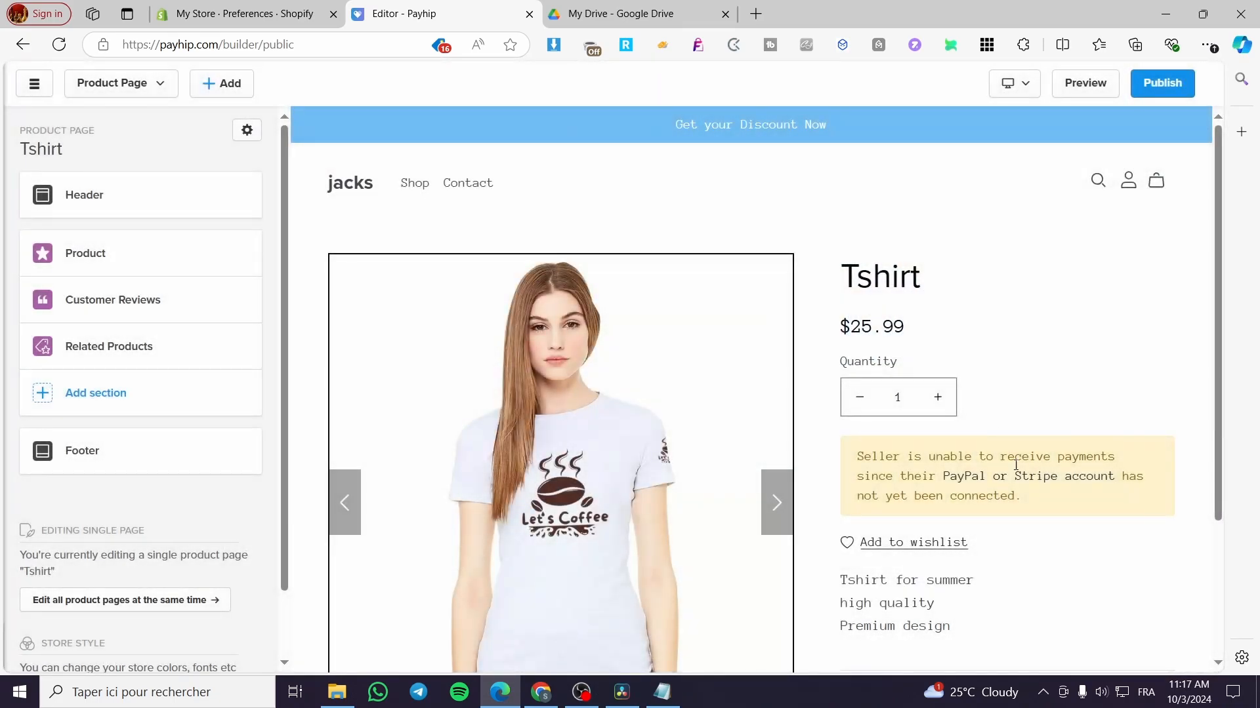
- Look over the Tshirt page and view the option to edit all product pages at the same time, dismissing its confirmation
{"action": "scroll", "coordinate": [626, 459], "scroll_direction": "down", "scroll_amount": 3}
{"action": "scroll", "coordinate": [626, 459], "scroll_direction": "up", "scroll_amount": 3}
{"action": "scroll", "coordinate": [105, 459], "scroll_direction": "down", "scroll_amount": 1}
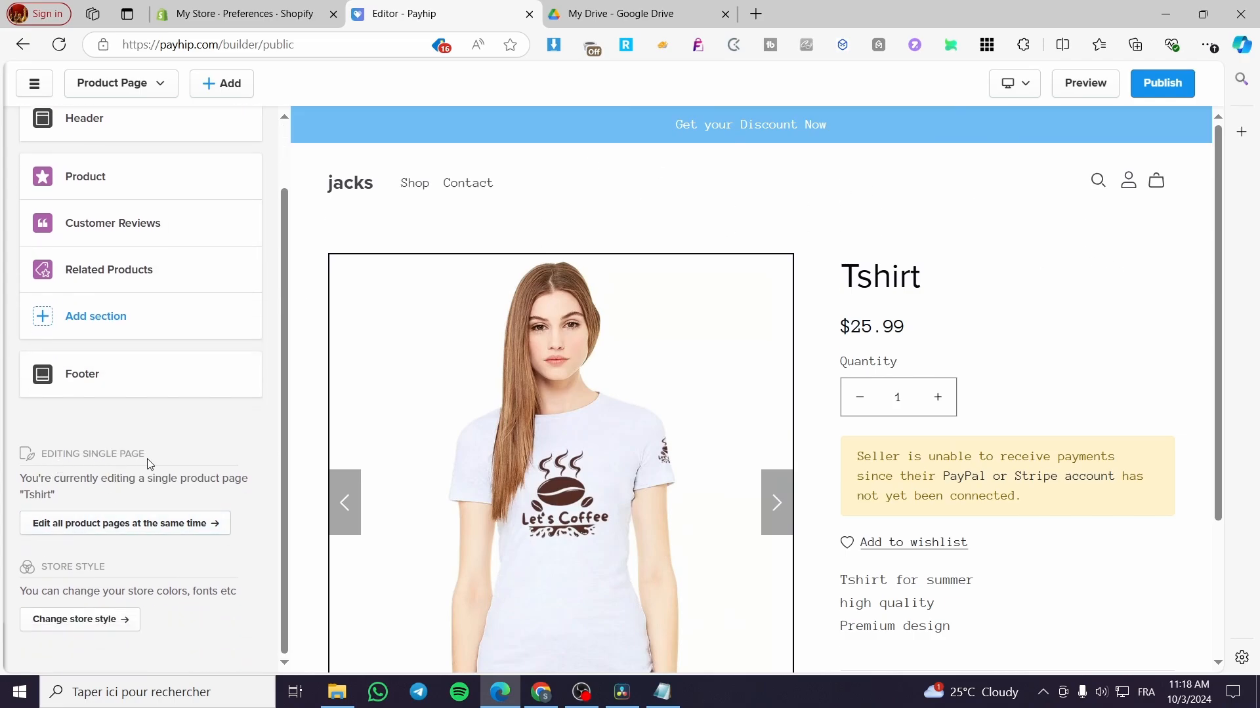
{"action": "left_click", "coordinate": [61, 525]}
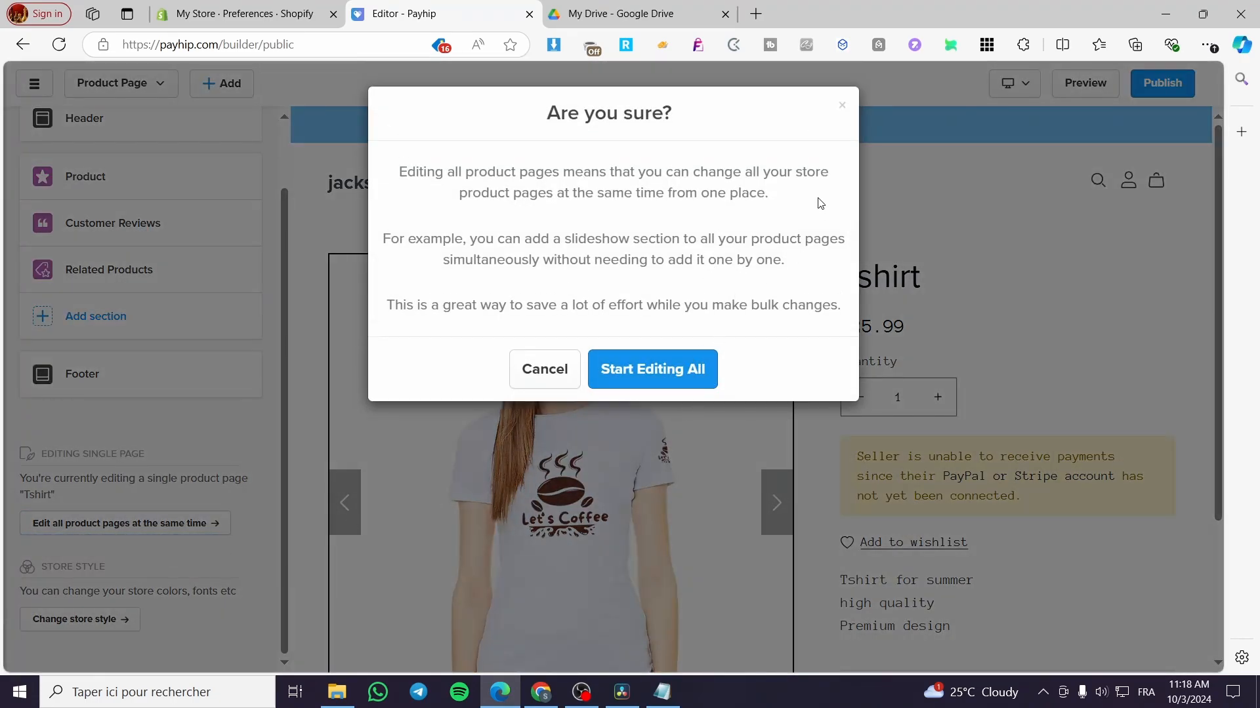
{"action": "left_click", "coordinate": [842, 105]}
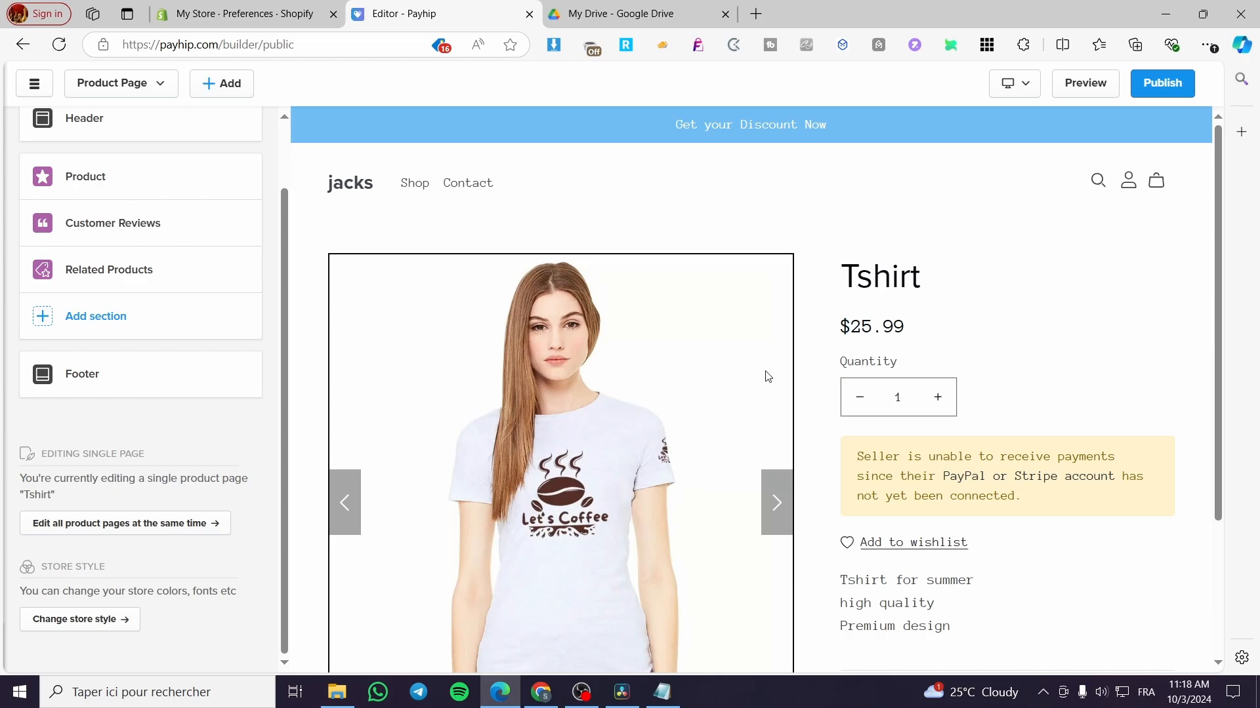
{"action": "scroll", "coordinate": [767, 376], "scroll_direction": "down", "scroll_amount": 3}
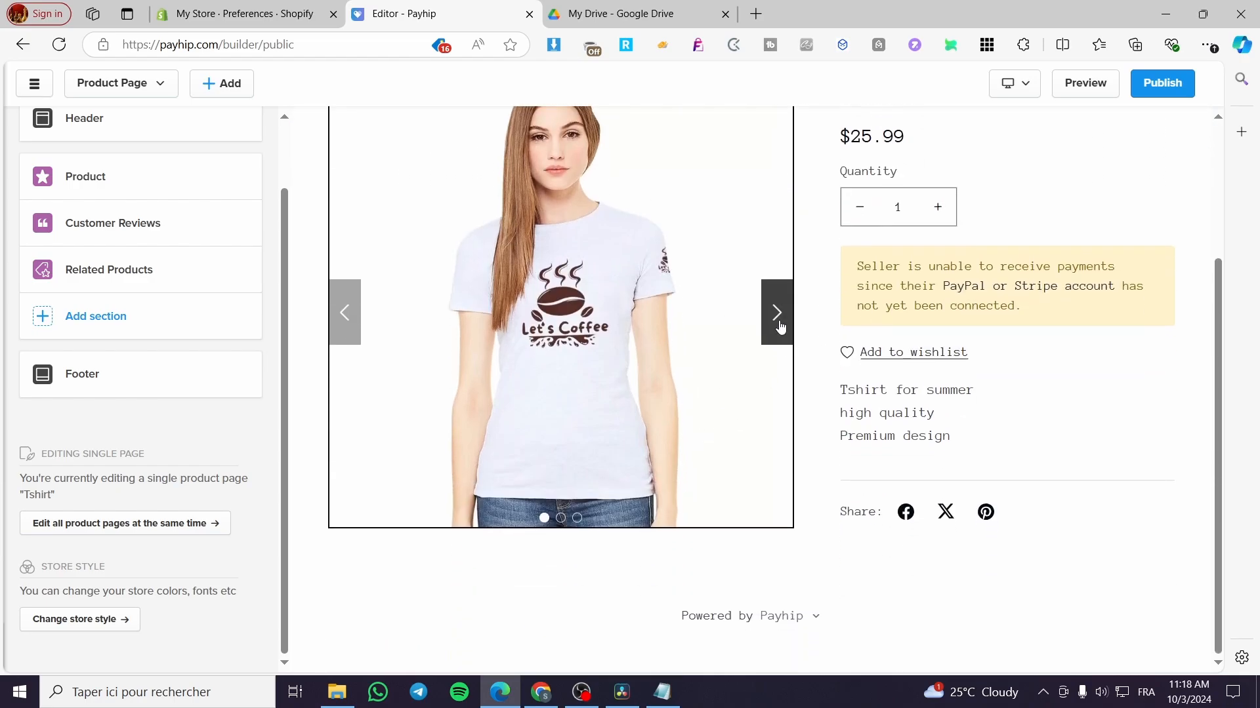
- Open the store style settings, view the section color schemes, and return to the list of style categories
{"action": "left_click", "coordinate": [86, 622]}
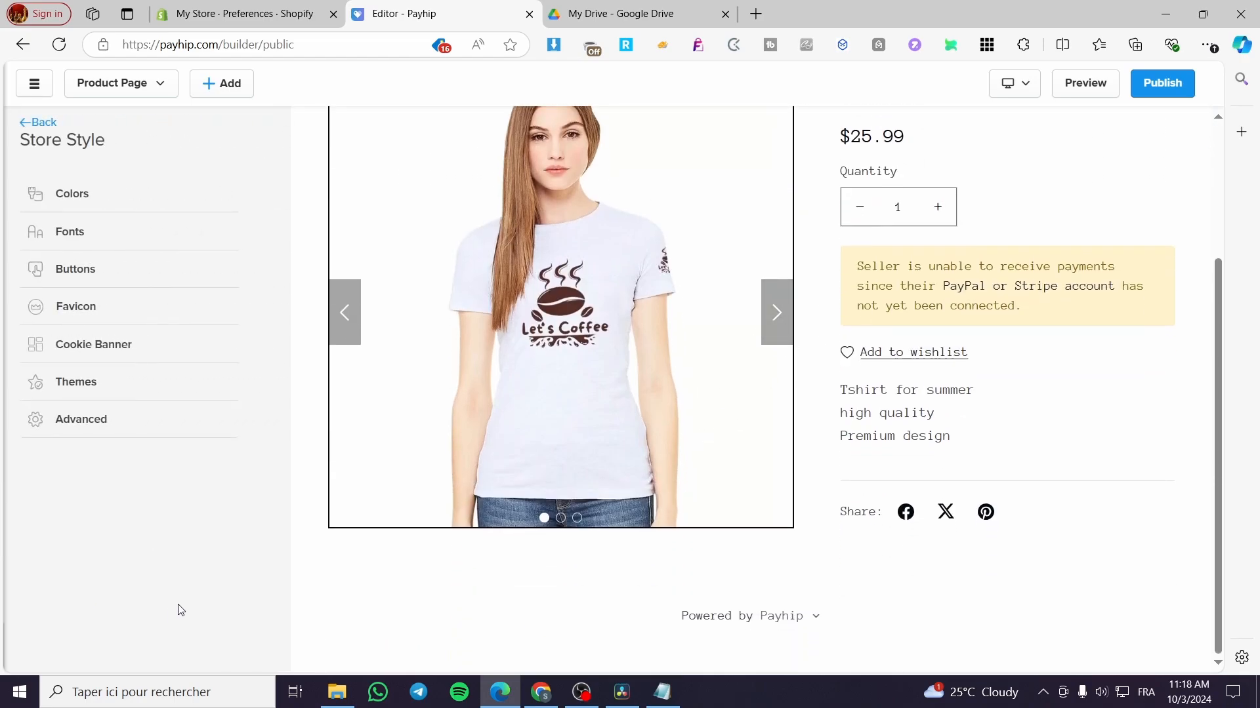
{"action": "left_click", "coordinate": [29, 122]}
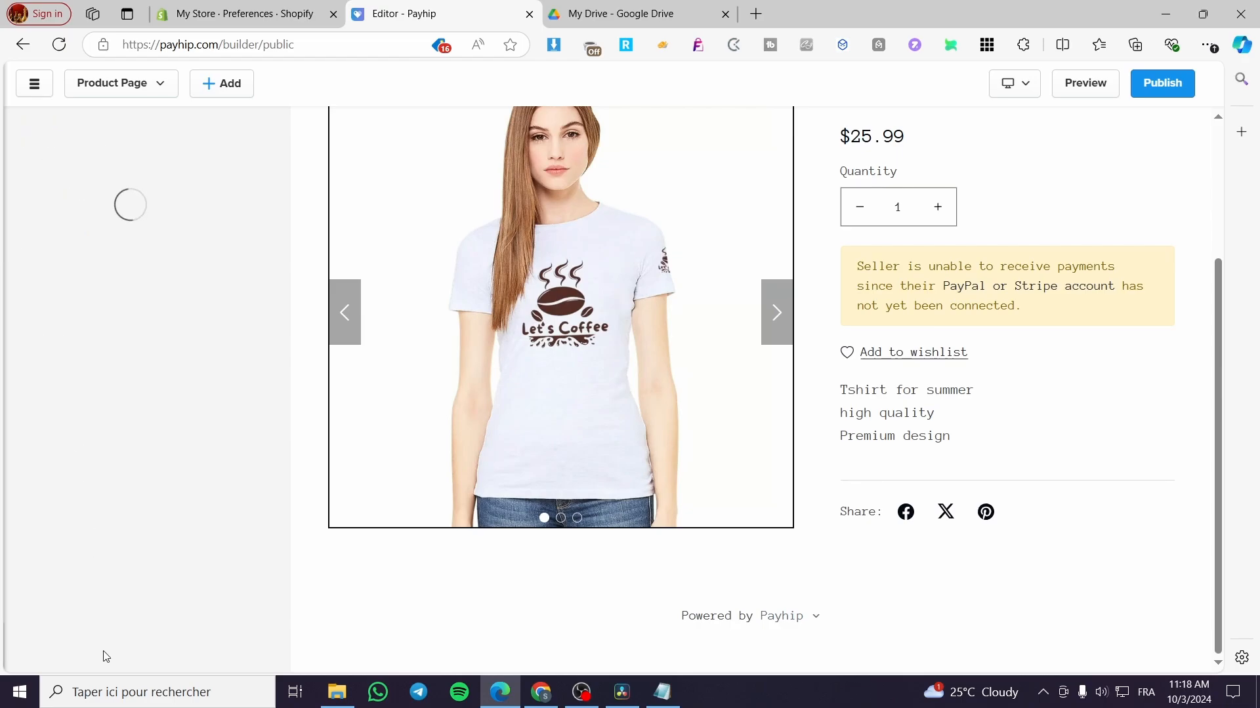
{"action": "scroll", "coordinate": [94, 646], "scroll_direction": "down", "scroll_amount": 1}
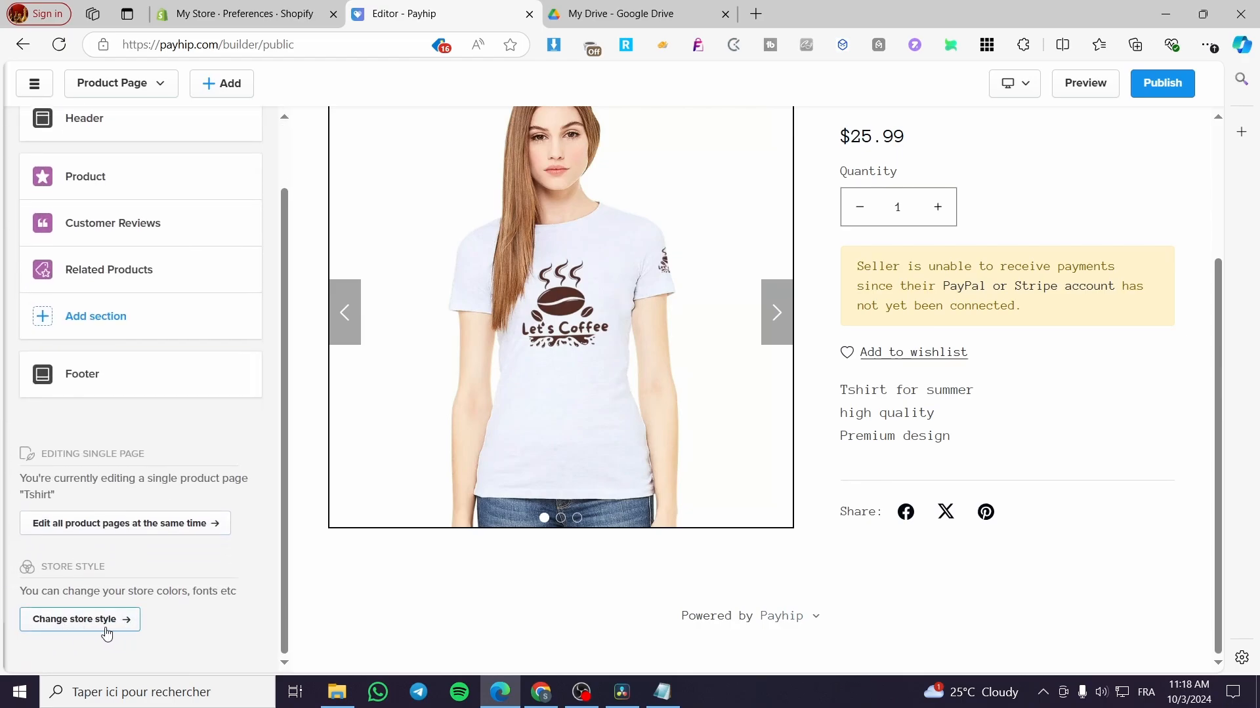
{"action": "left_click", "coordinate": [76, 625]}
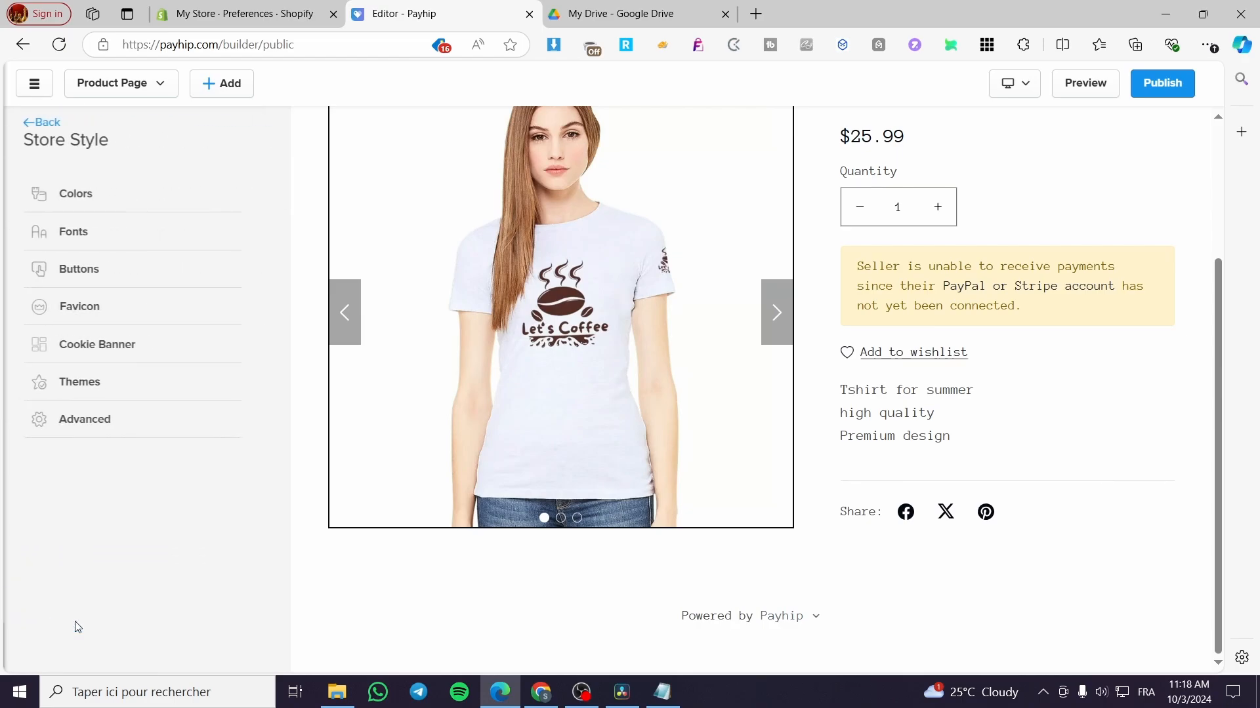
{"action": "left_click", "coordinate": [134, 201]}
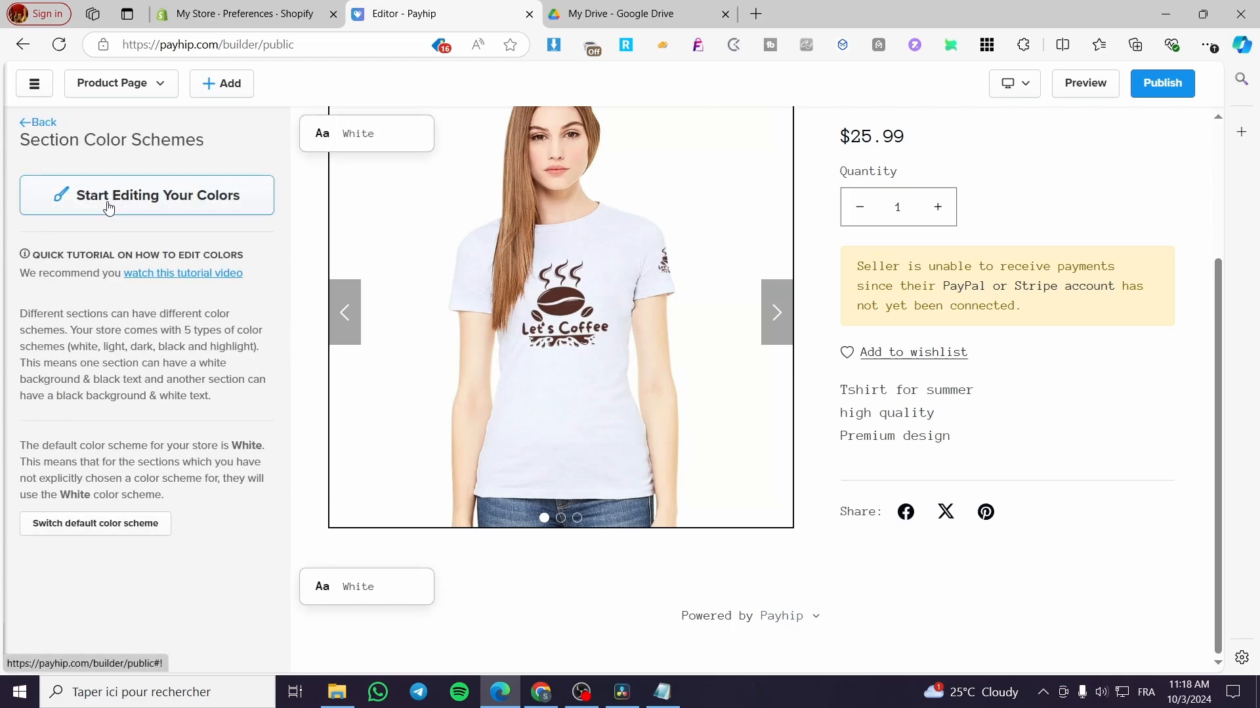
{"action": "left_click", "coordinate": [43, 123]}
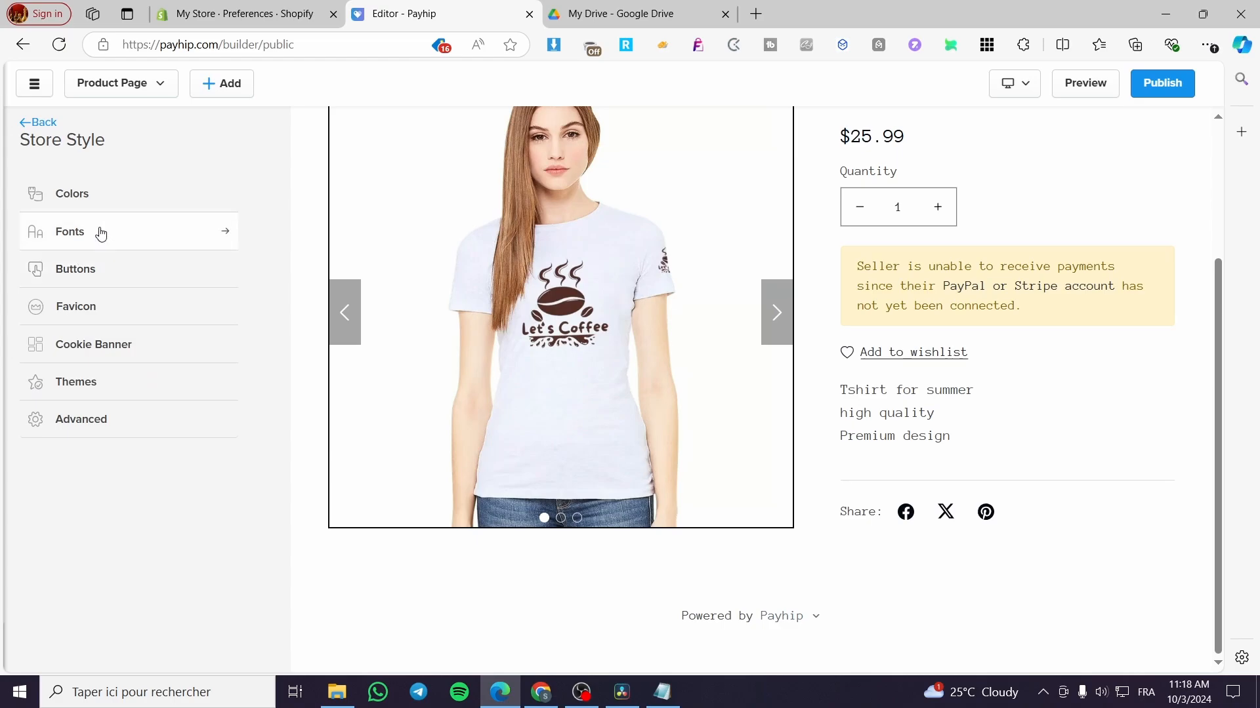
- View the store's font settings, dismissing the introductory tip, and return to the list of style categories
{"action": "left_click", "coordinate": [100, 234]}
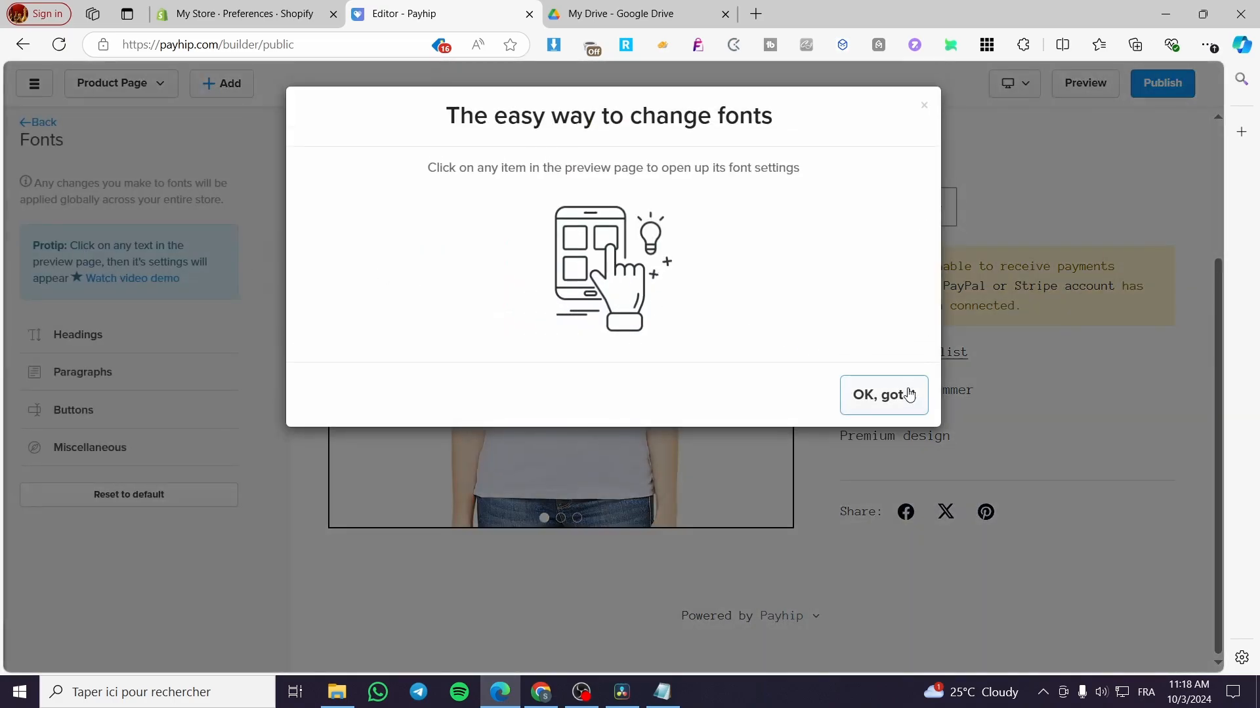
{"action": "left_click", "coordinate": [884, 395]}
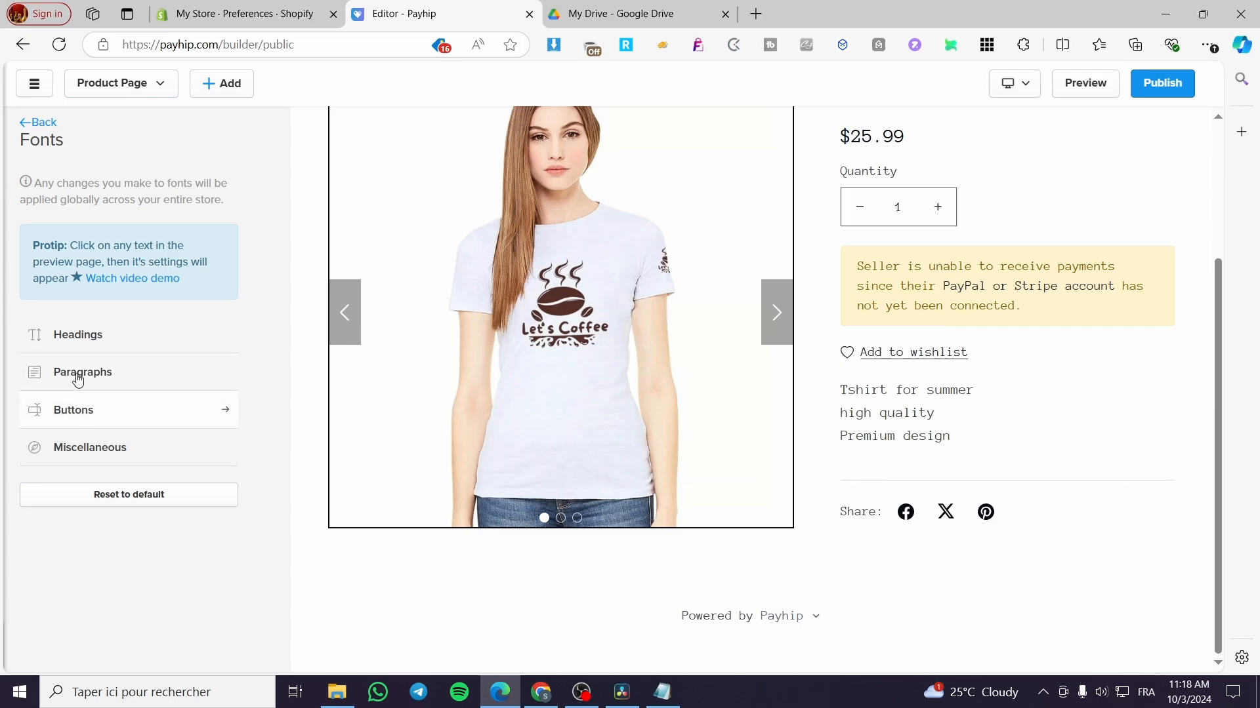
{"action": "left_click", "coordinate": [41, 125]}
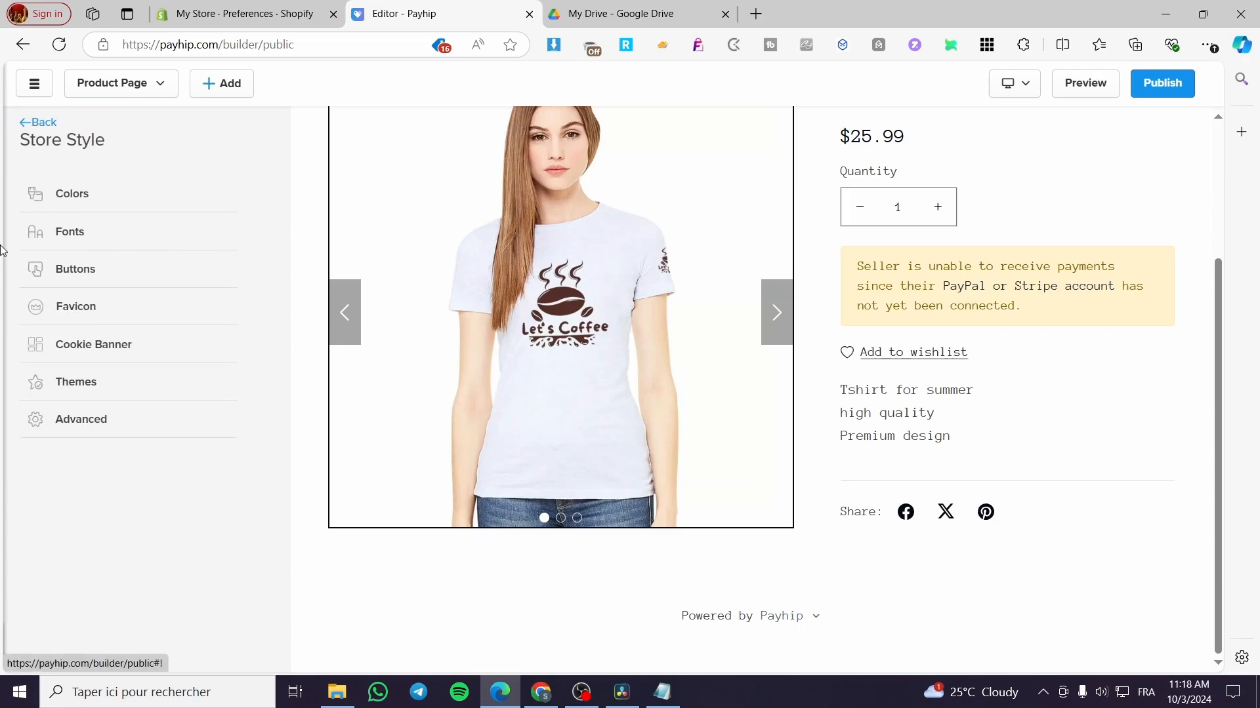
- Try to upload the 1200x630wa image as the store's favicon, discard the changes, and return to the store style list
{"action": "left_click", "coordinate": [159, 301]}
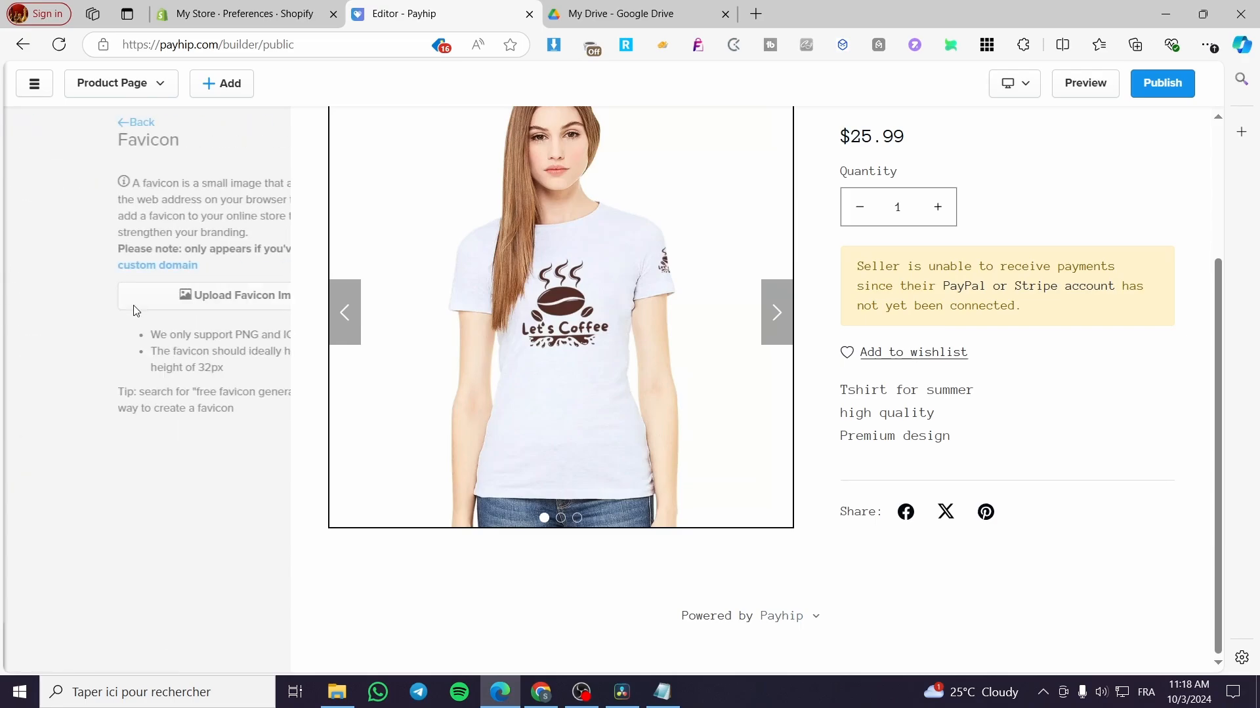
{"action": "left_click", "coordinate": [169, 307]}
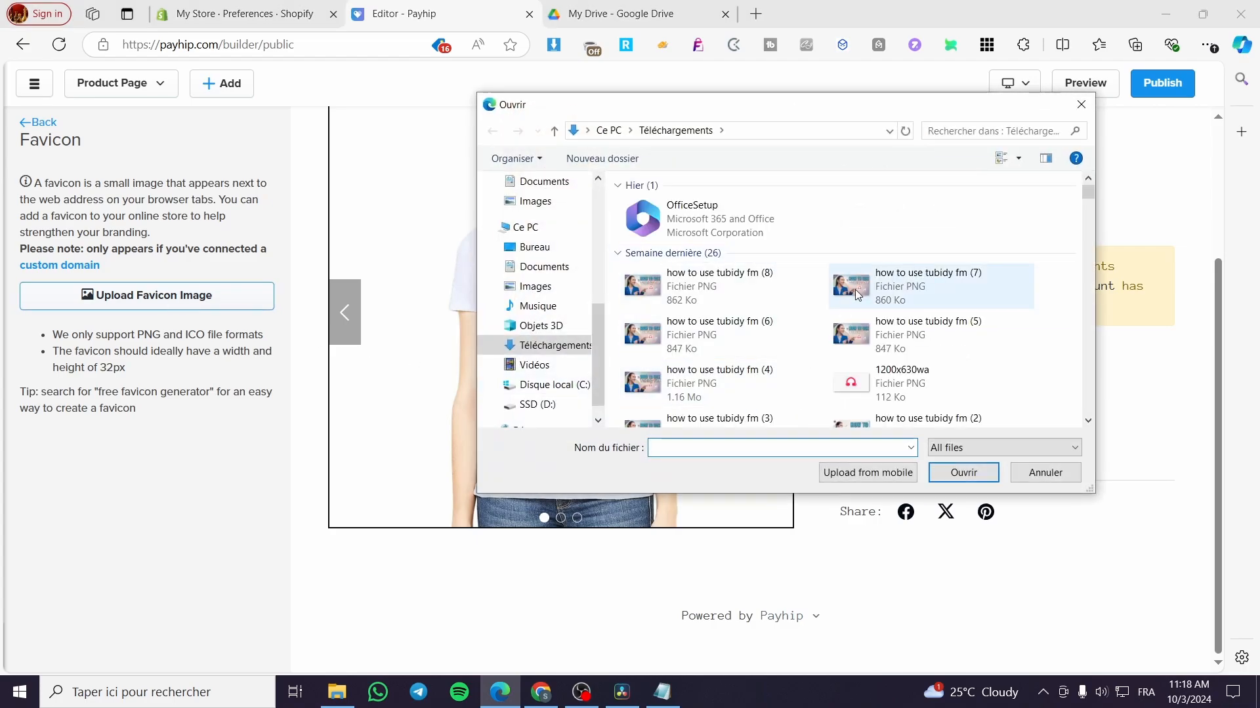
{"action": "left_click", "coordinate": [901, 380]}
{"action": "double_click", "coordinate": [901, 381]}
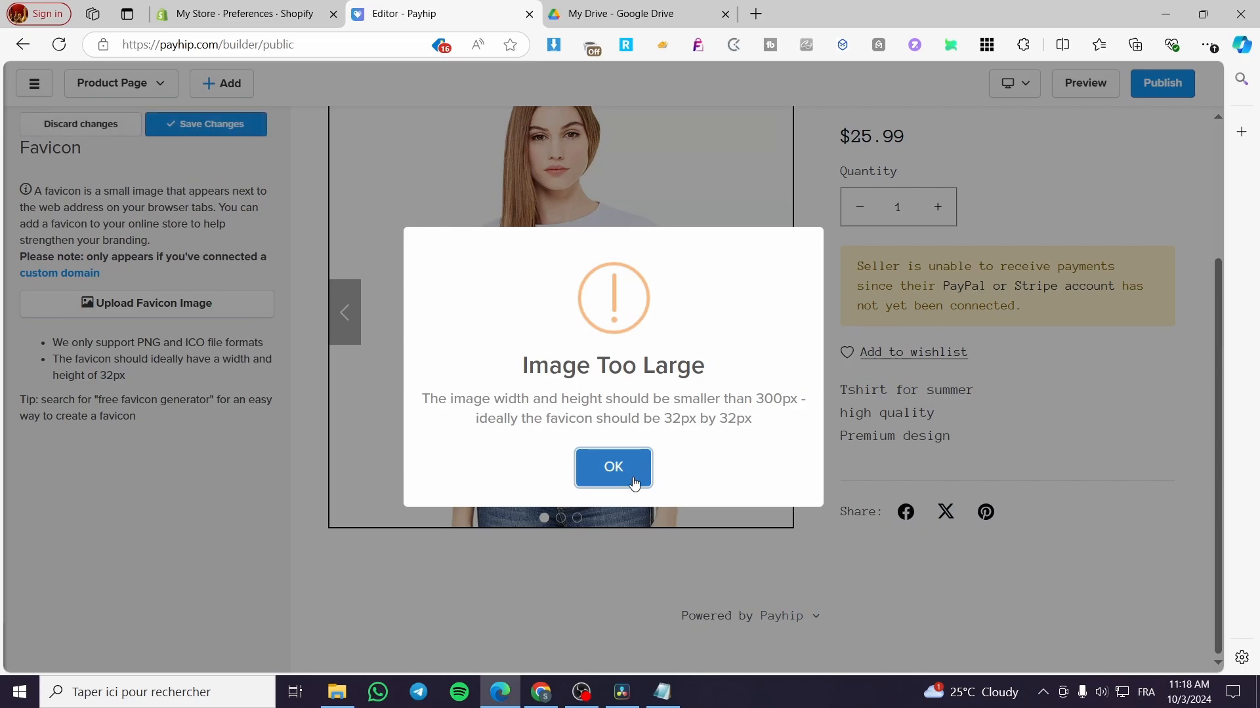
{"action": "left_click", "coordinate": [626, 474]}
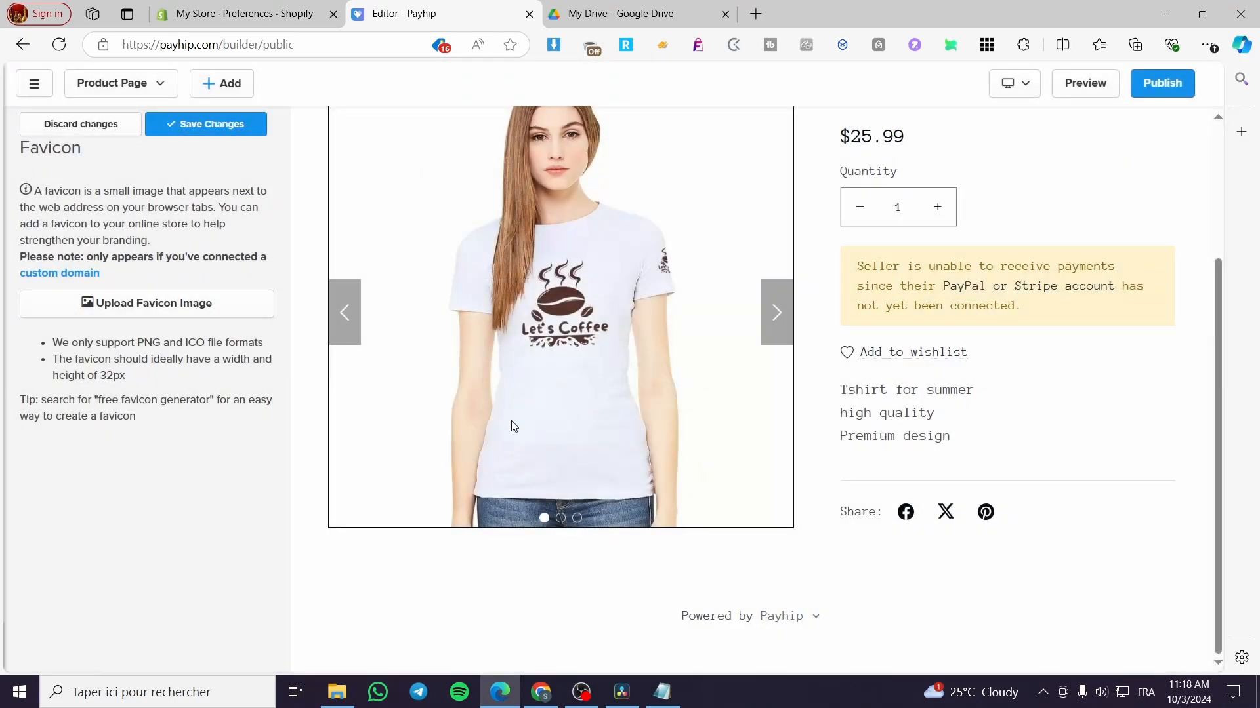
{"action": "left_click", "coordinate": [56, 126]}
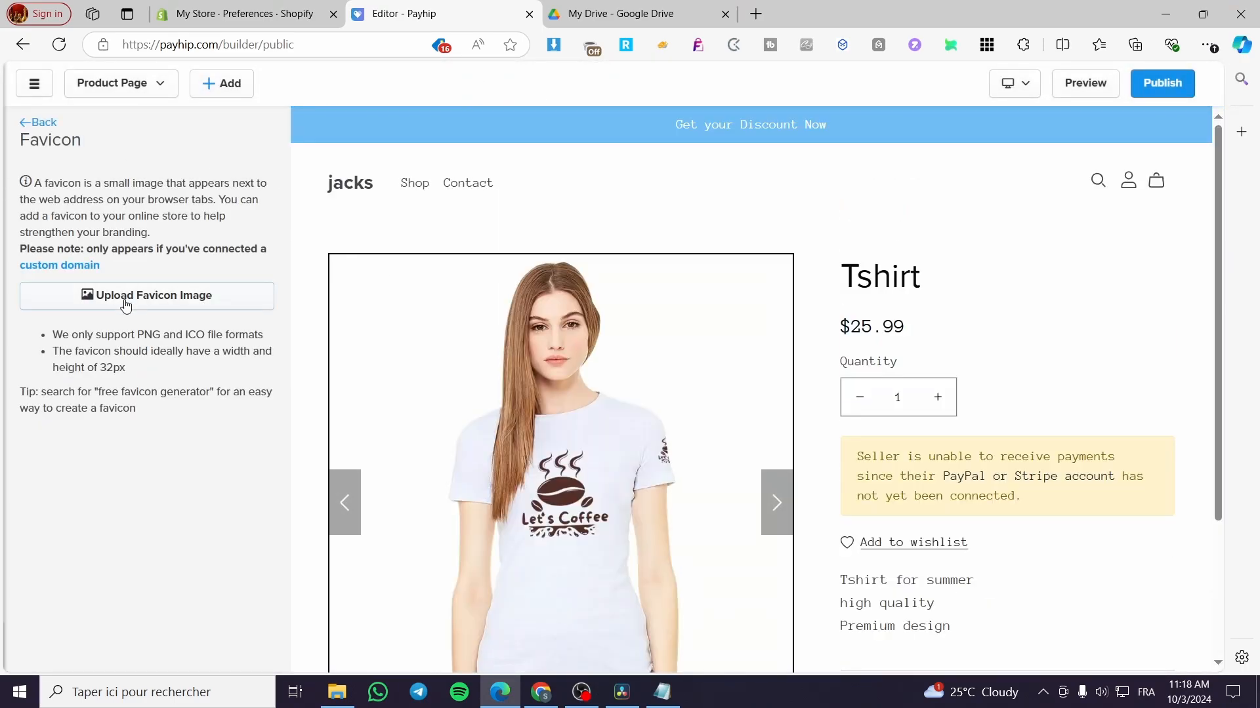
{"action": "left_click", "coordinate": [39, 123]}
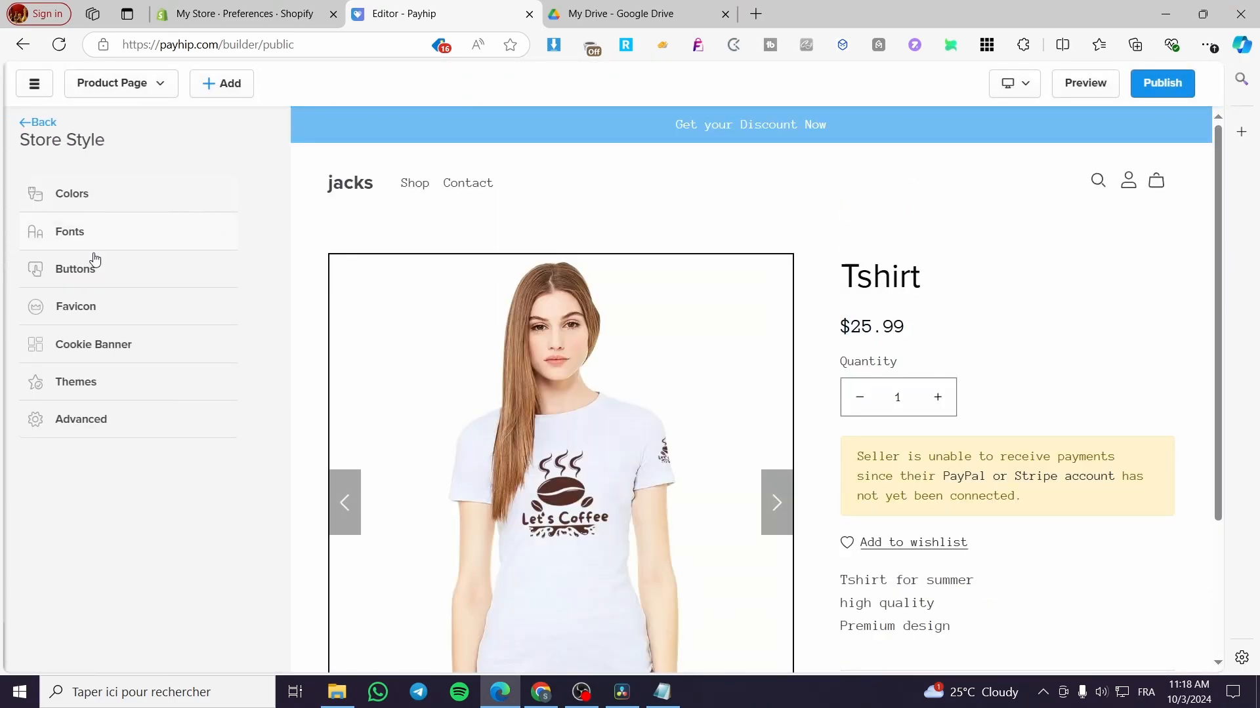
- View the cookie banner settings and open the store's theme settings
{"action": "left_click", "coordinate": [127, 361]}
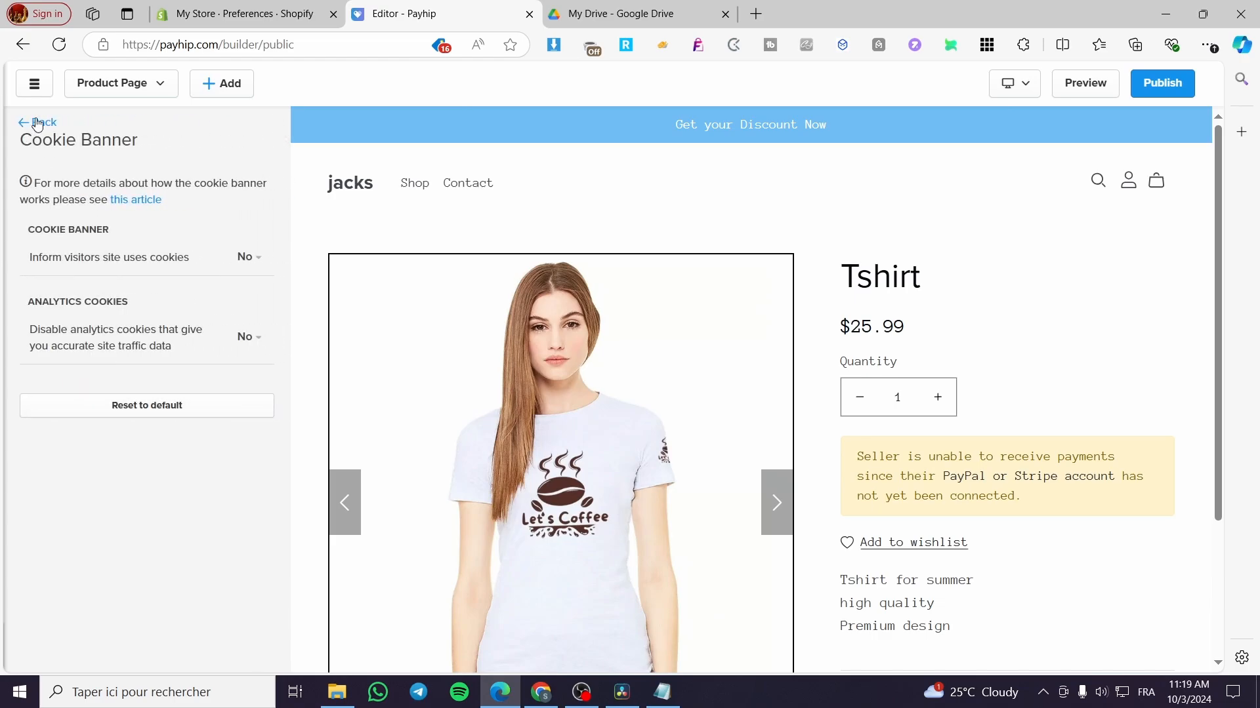
{"action": "left_click", "coordinate": [38, 123]}
{"action": "left_click", "coordinate": [132, 383]}
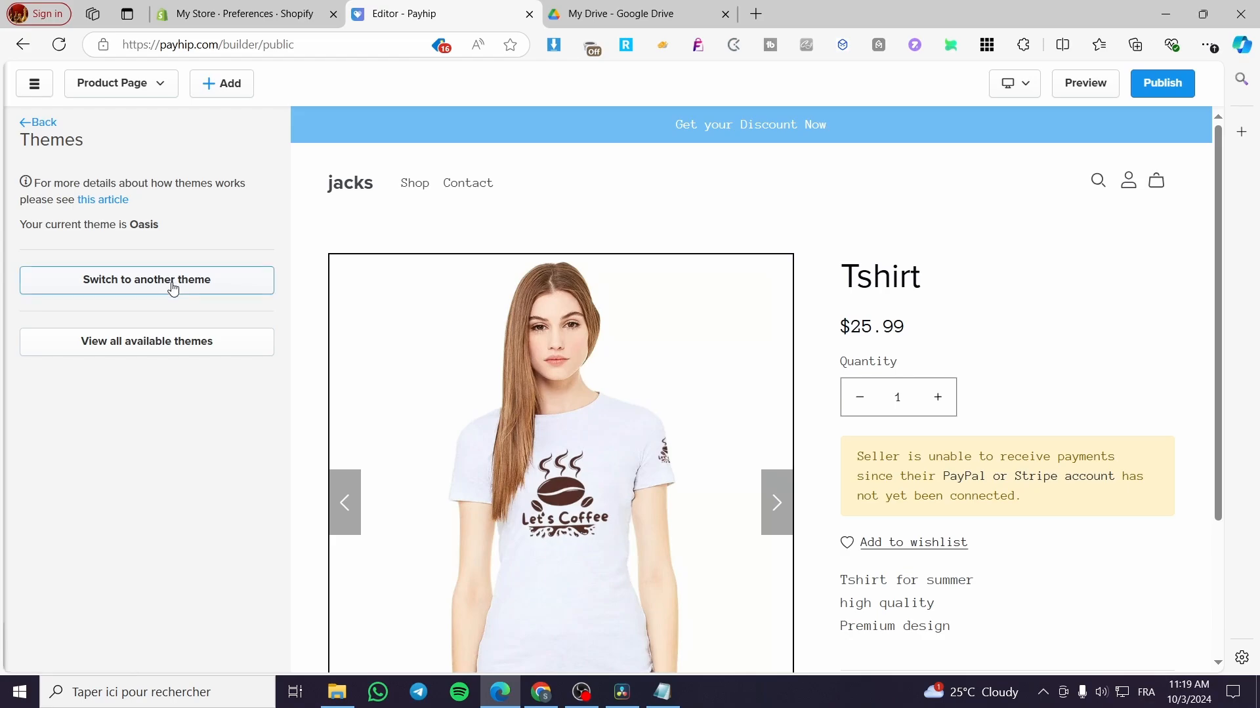
- Open the page with all available themes and look over the first row, including Harvest and Enigma
{"action": "left_click", "coordinate": [100, 350]}
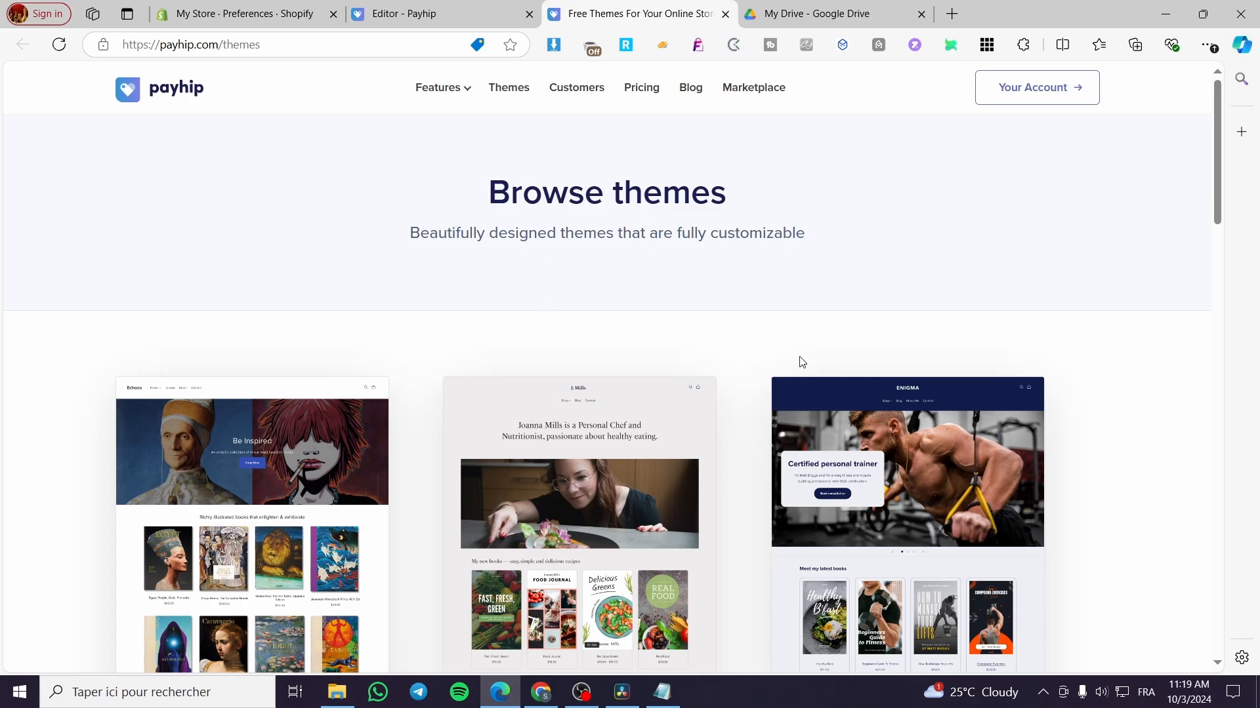
{"action": "mouse_move", "coordinate": [612, 458]}
{"action": "scroll", "coordinate": [616, 460], "scroll_direction": "down", "scroll_amount": 1}
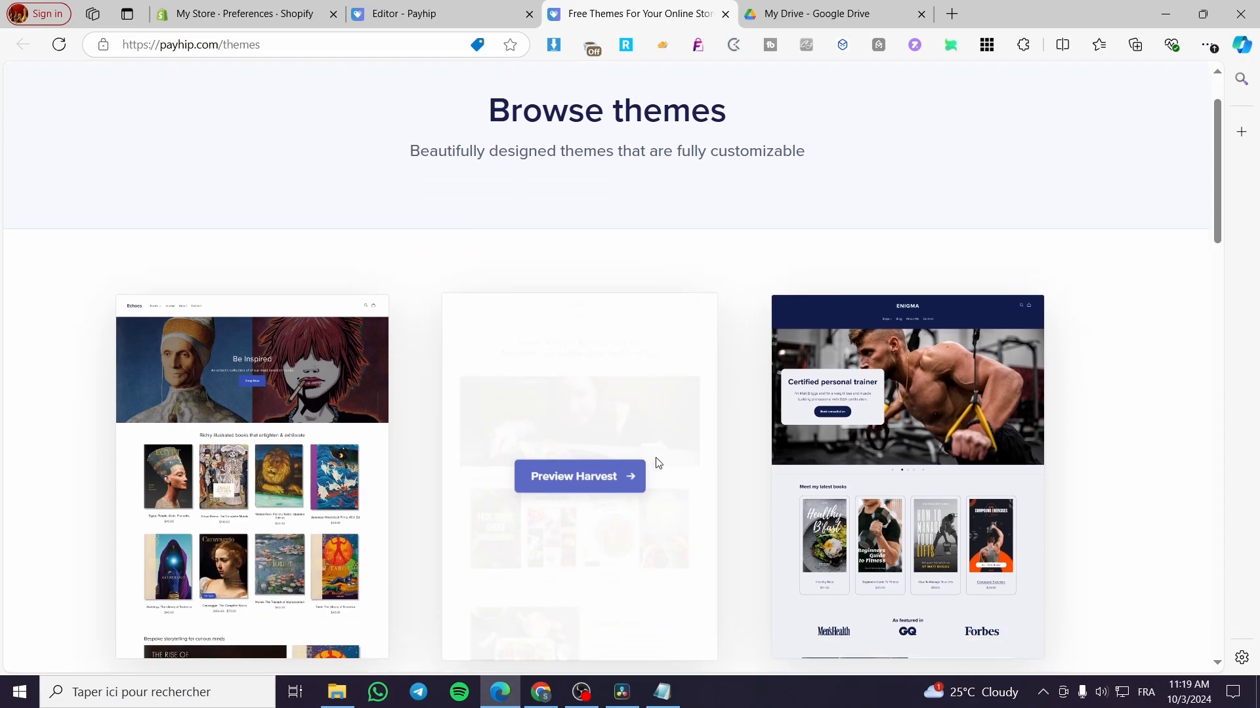
{"action": "mouse_move", "coordinate": [915, 498]}
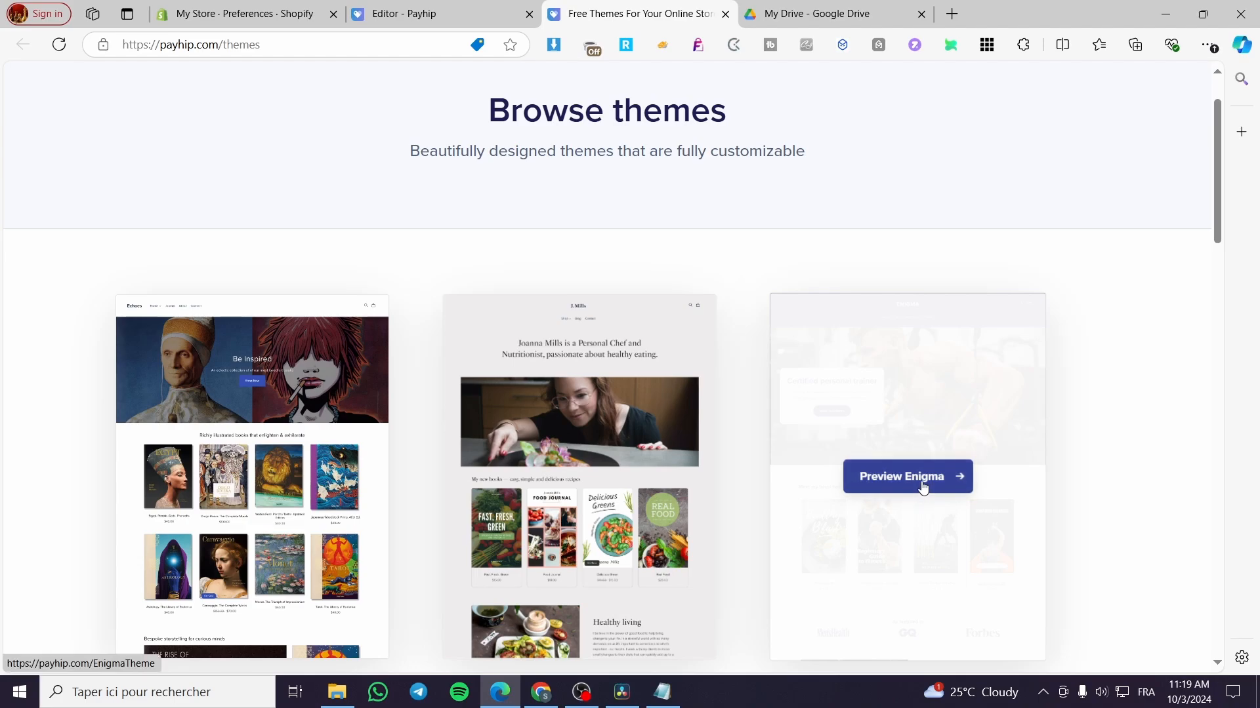
{"action": "mouse_move", "coordinate": [265, 484]}
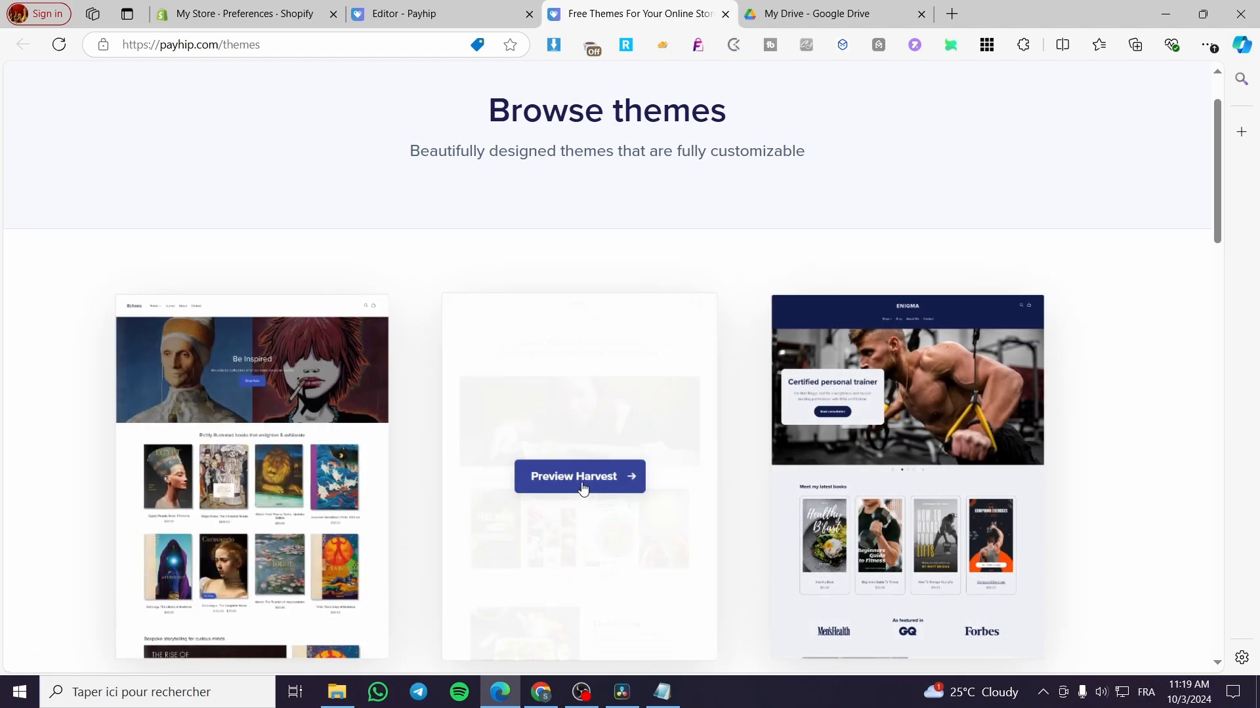
- Preview the Harvest theme, examine its Shop submenu and home page sections, and close the preview to return to the themes page
{"action": "left_click", "coordinate": [577, 479]}
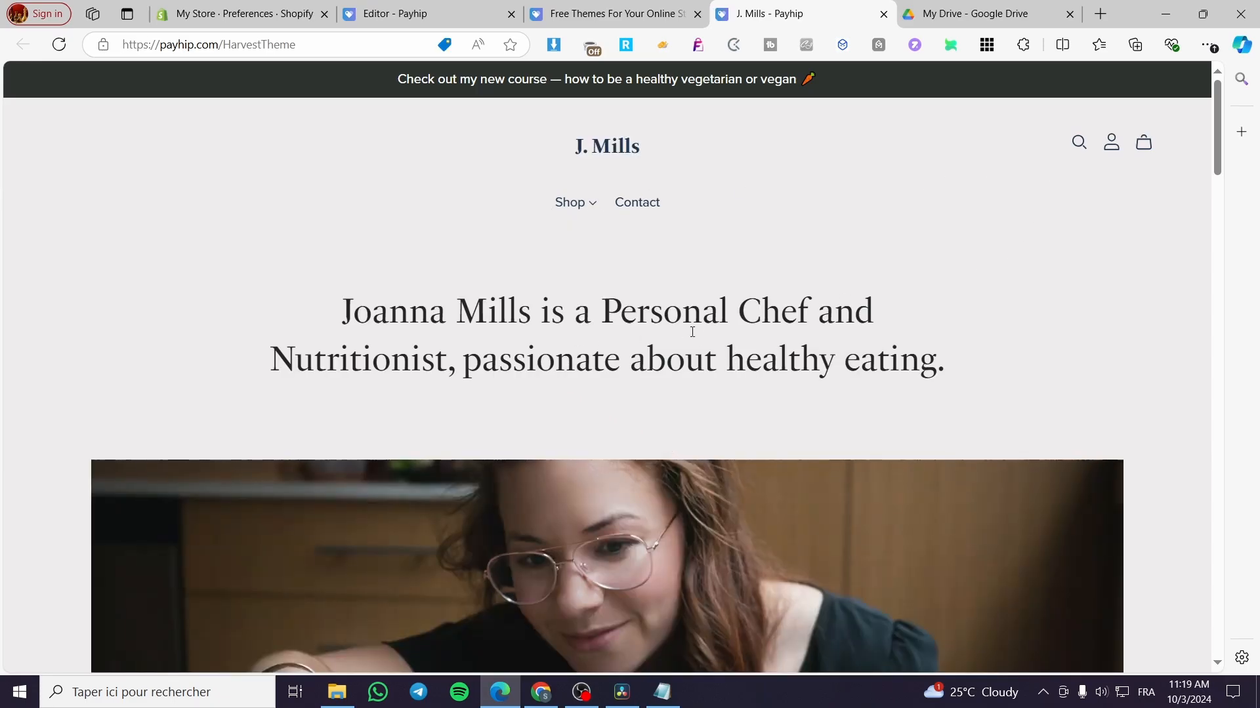
{"action": "scroll", "coordinate": [605, 281], "scroll_direction": "down", "scroll_amount": 8}
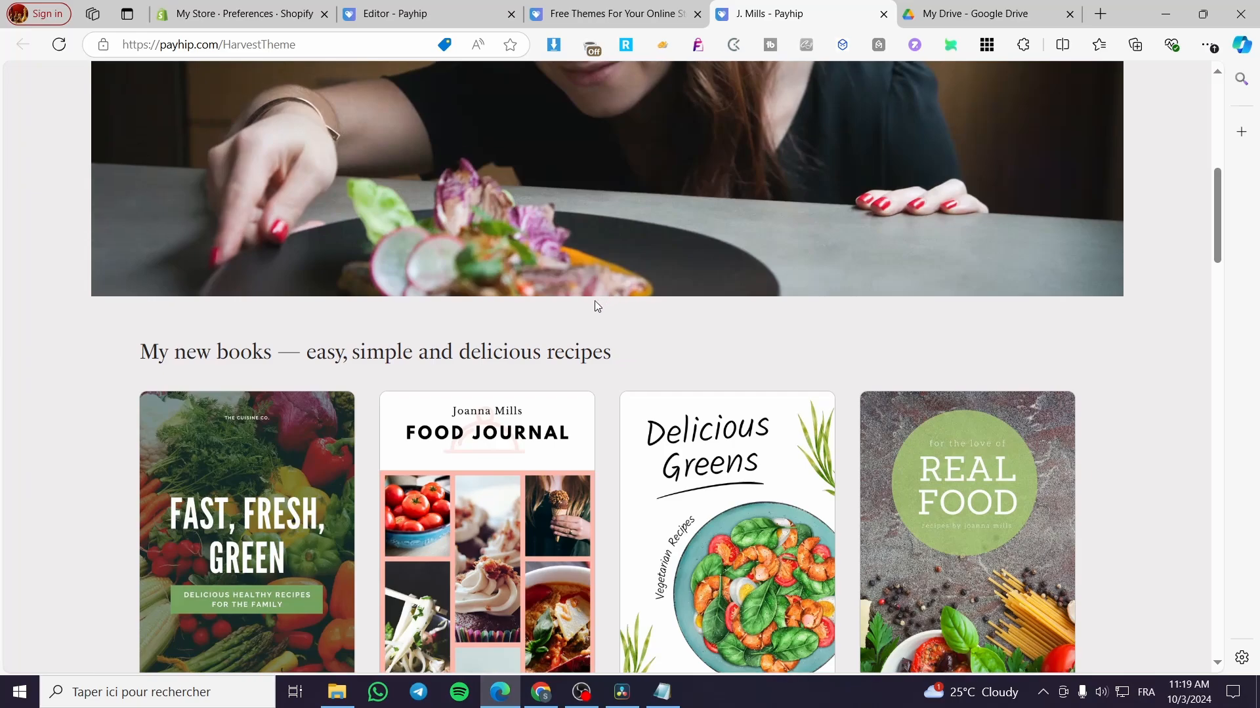
{"action": "scroll", "coordinate": [594, 300], "scroll_direction": "up", "scroll_amount": 10}
{"action": "mouse_move", "coordinate": [595, 206]}
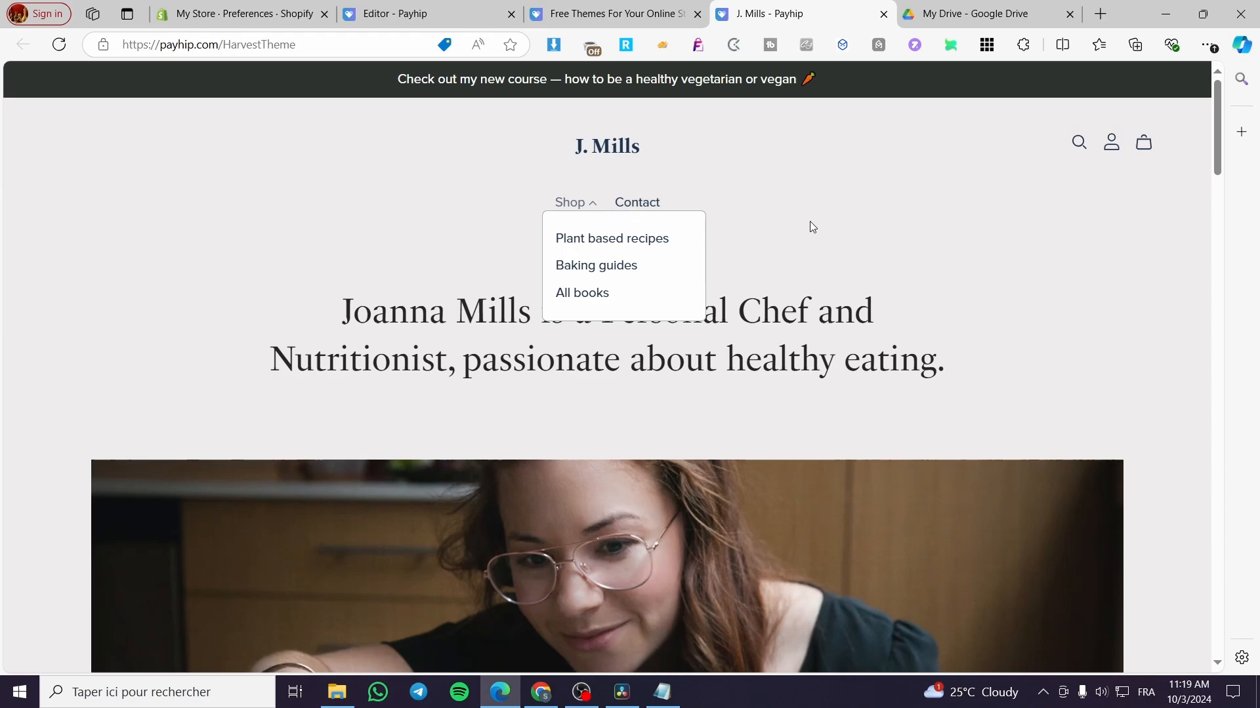
{"action": "scroll", "coordinate": [635, 325], "scroll_direction": "down", "scroll_amount": 8}
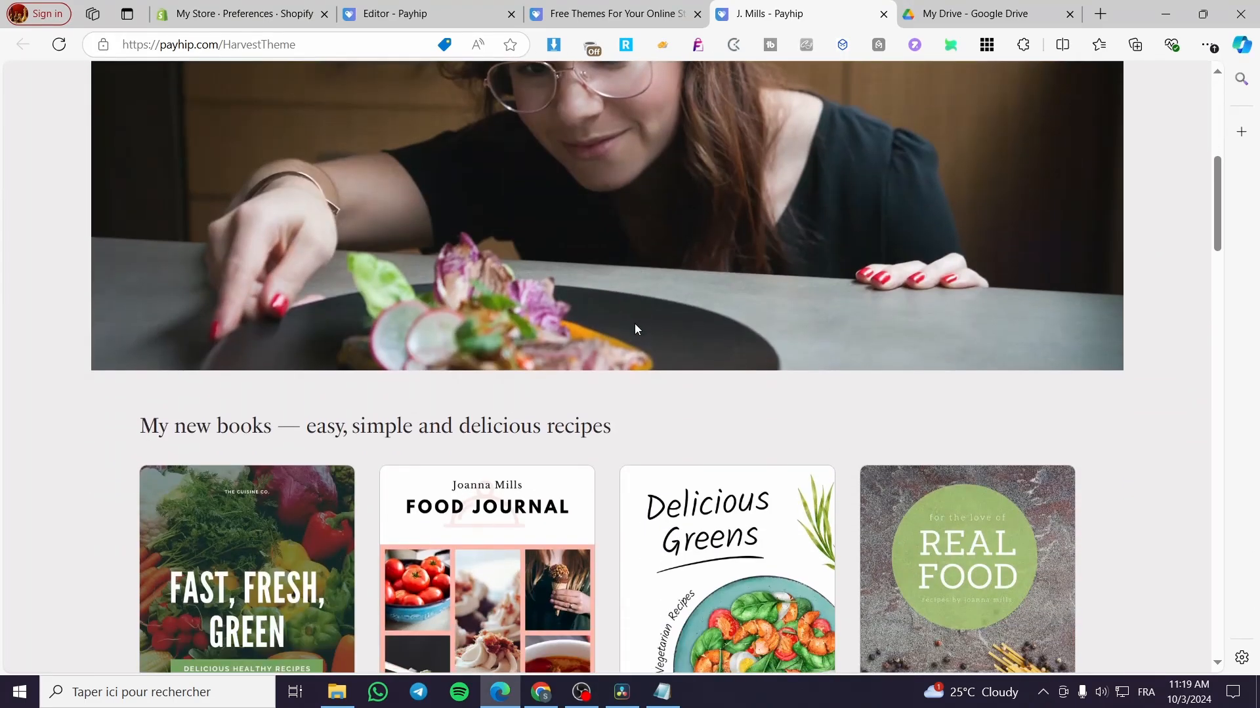
{"action": "scroll", "coordinate": [635, 329], "scroll_direction": "down", "scroll_amount": 8}
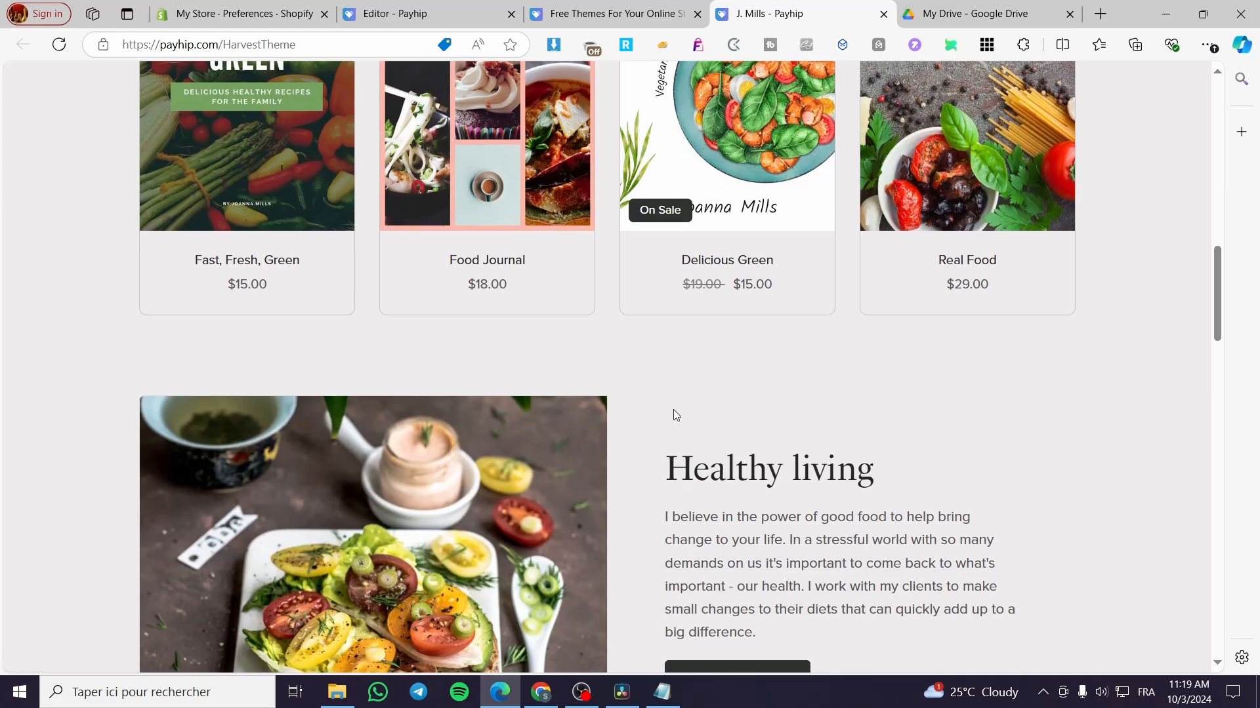
{"action": "scroll", "coordinate": [676, 414], "scroll_direction": "down", "scroll_amount": 10}
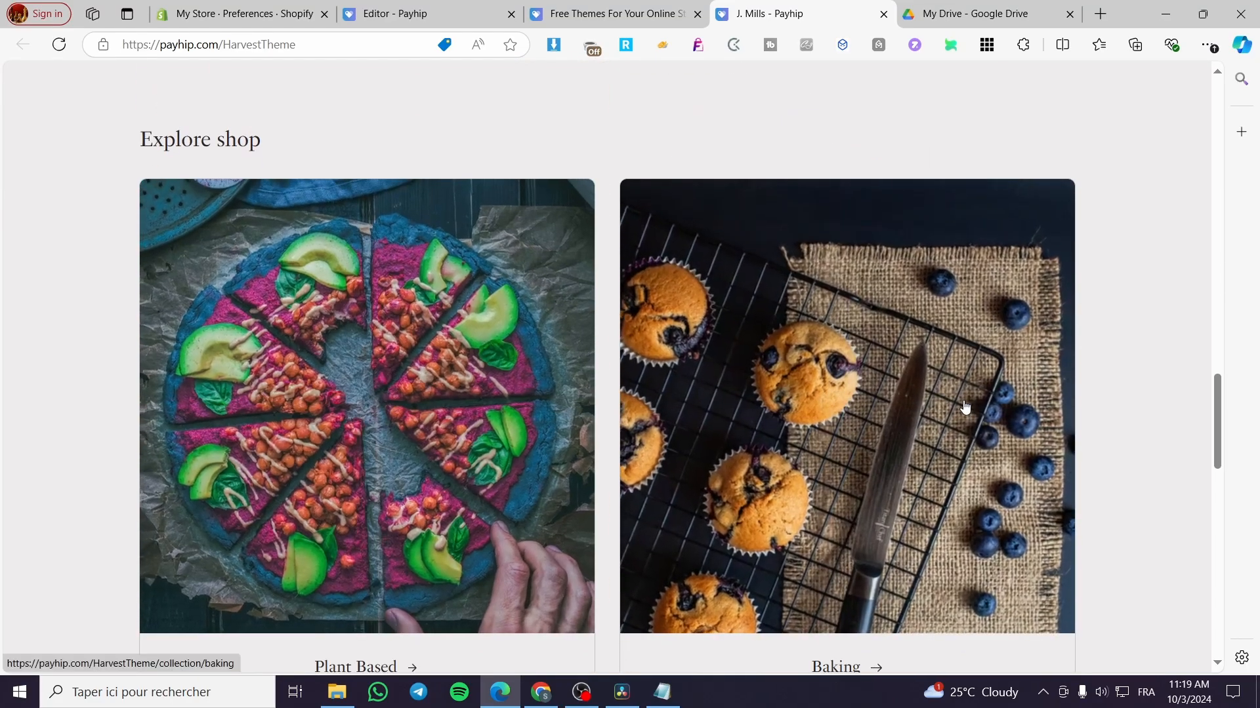
{"action": "scroll", "coordinate": [722, 394], "scroll_direction": "down", "scroll_amount": 8}
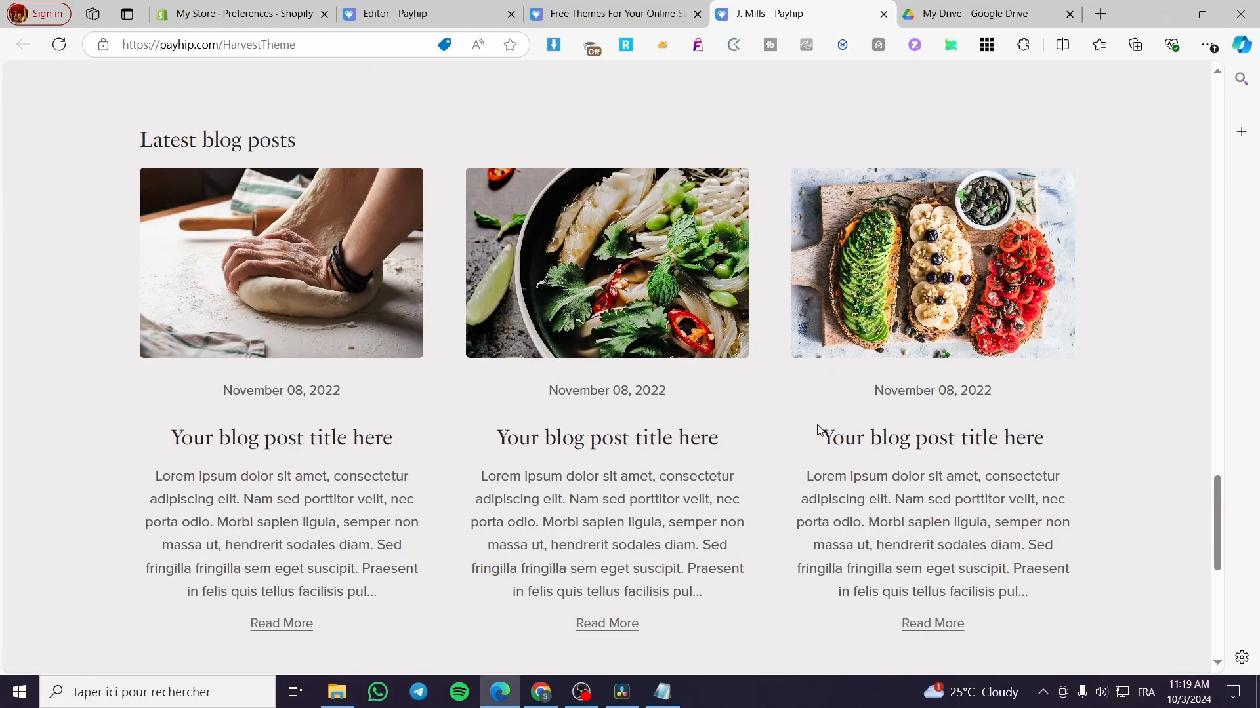
{"action": "scroll", "coordinate": [818, 430], "scroll_direction": "down", "scroll_amount": 8}
{"action": "scroll", "coordinate": [553, 491], "scroll_direction": "up", "scroll_amount": 20}
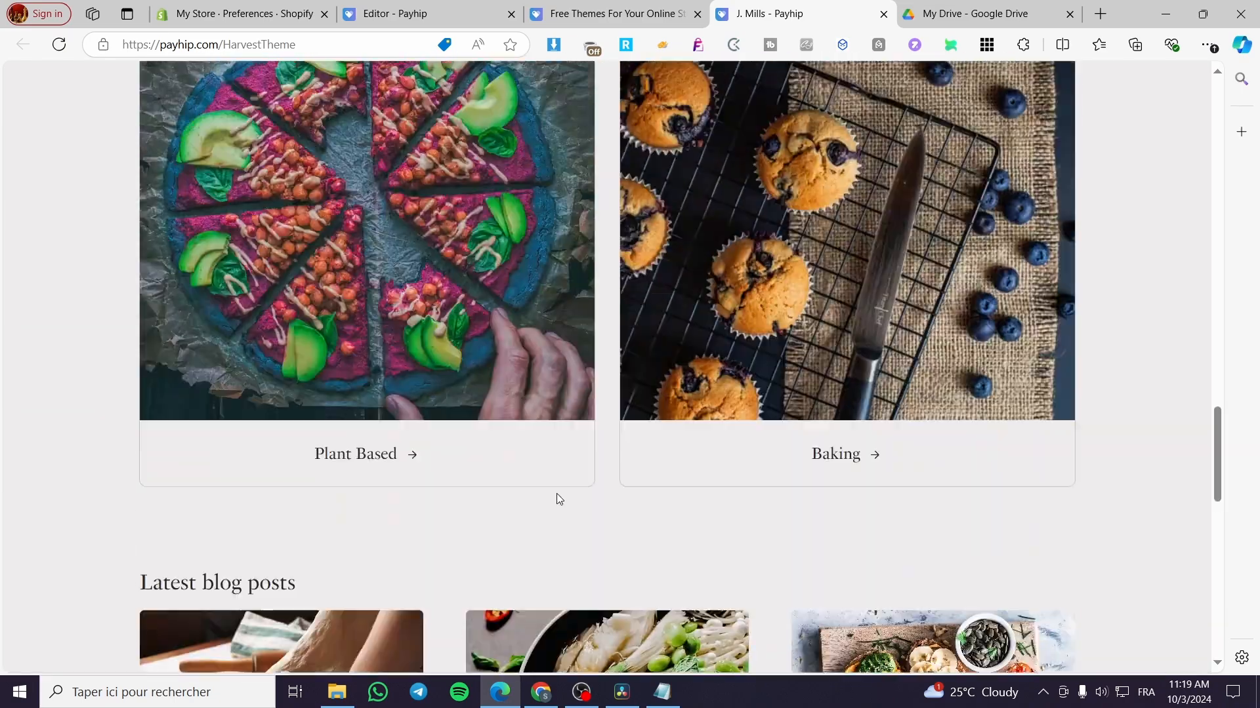
{"action": "scroll", "coordinate": [558, 501], "scroll_direction": "up", "scroll_amount": 10}
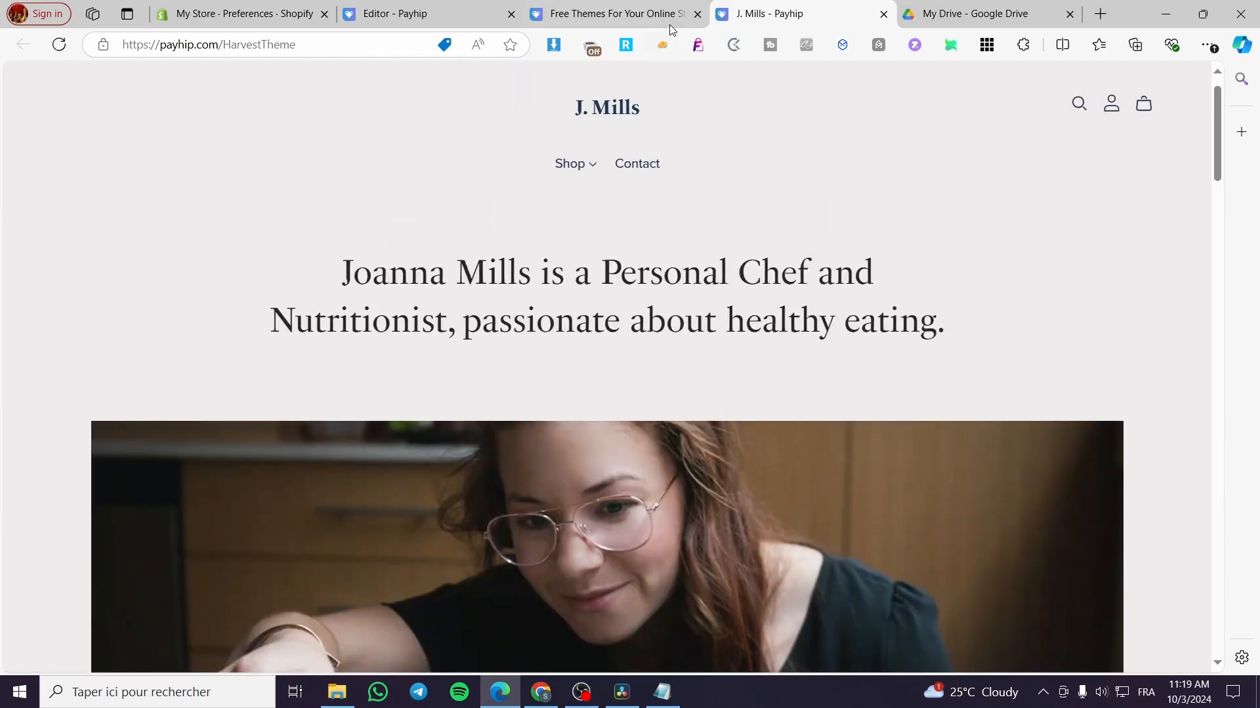
{"action": "left_click", "coordinate": [673, 27]}
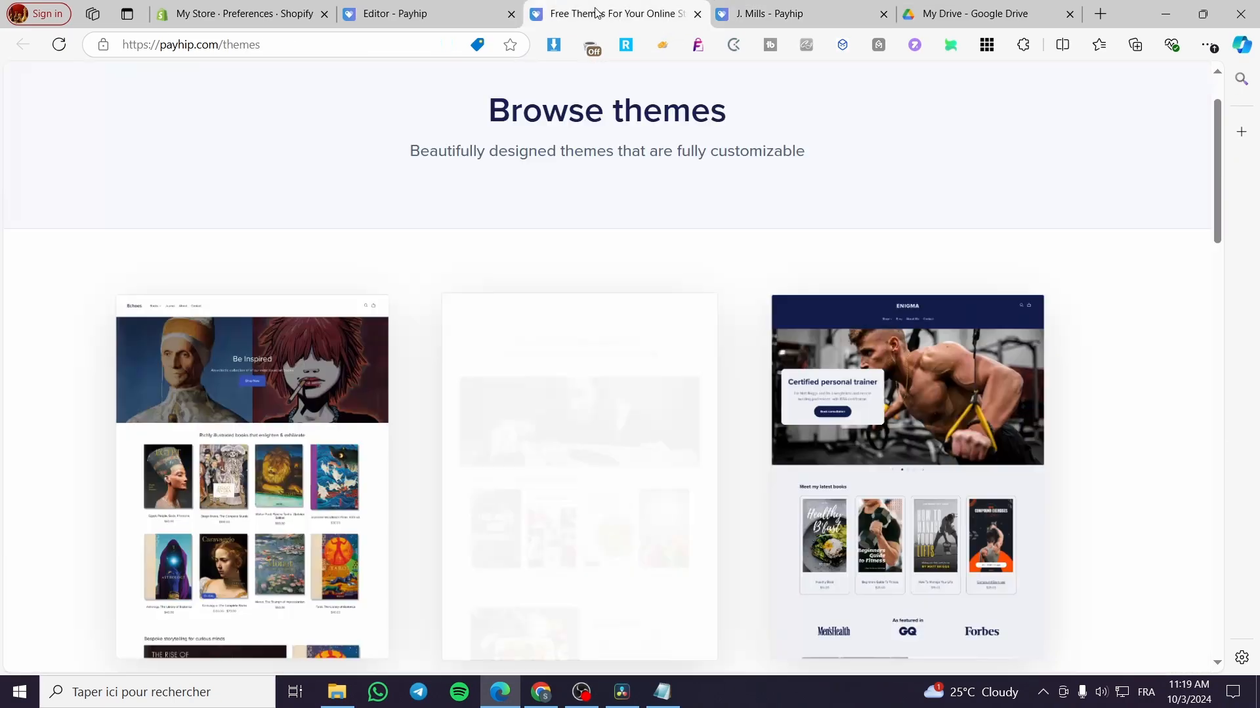
{"action": "left_click", "coordinate": [884, 15]}
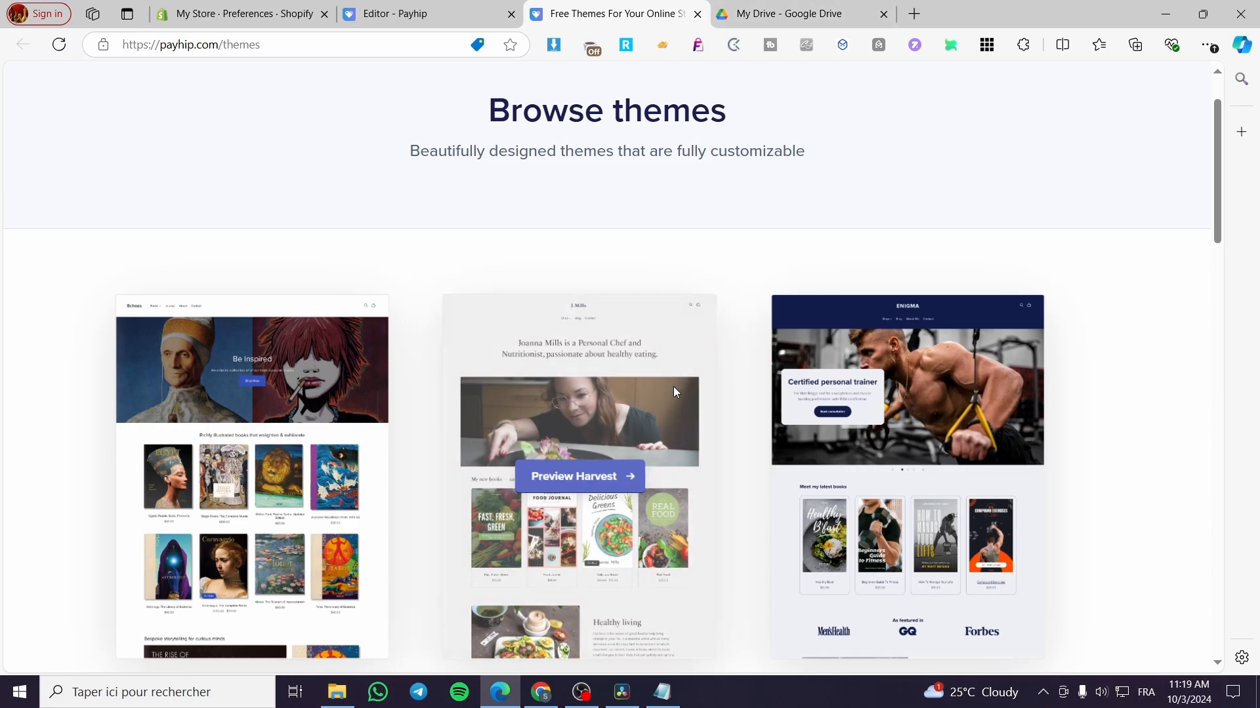
- Find the Oasis theme among the available themes, preview it, and look over its newest fonts and category sections
{"action": "scroll", "coordinate": [1057, 427], "scroll_direction": "down", "scroll_amount": 3}
{"action": "scroll", "coordinate": [1061, 431], "scroll_direction": "down", "scroll_amount": 5}
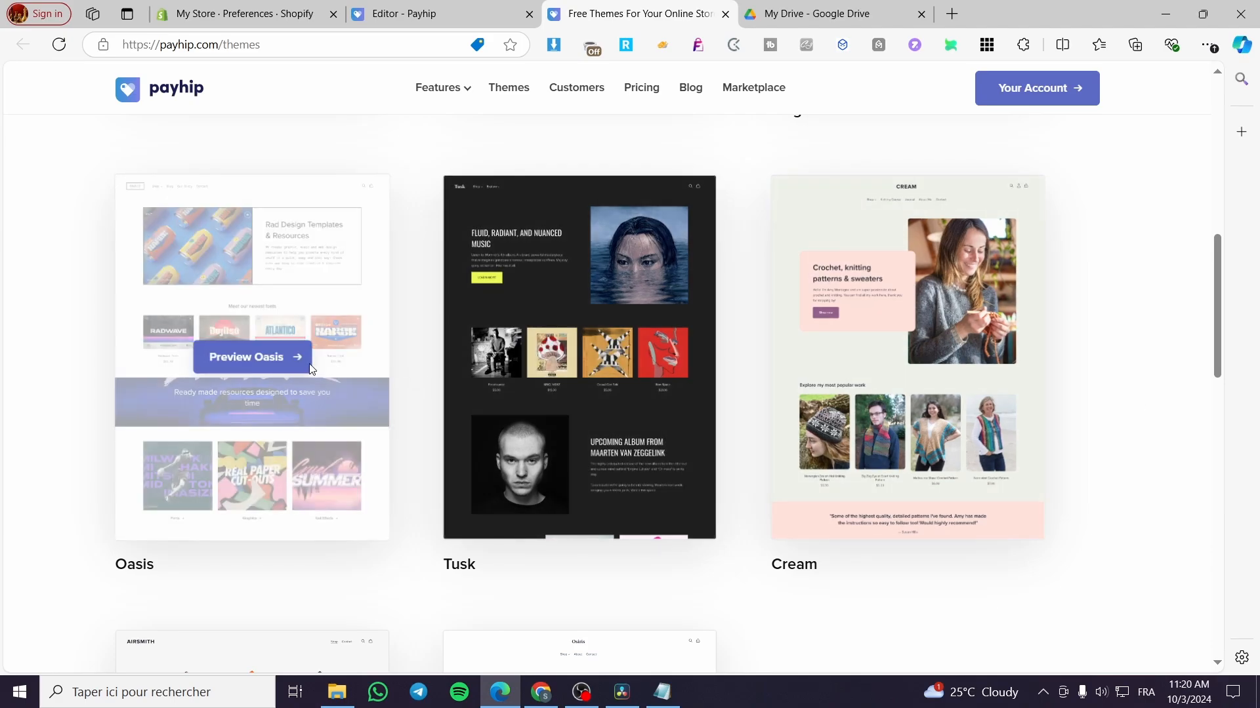
{"action": "left_click", "coordinate": [301, 365]}
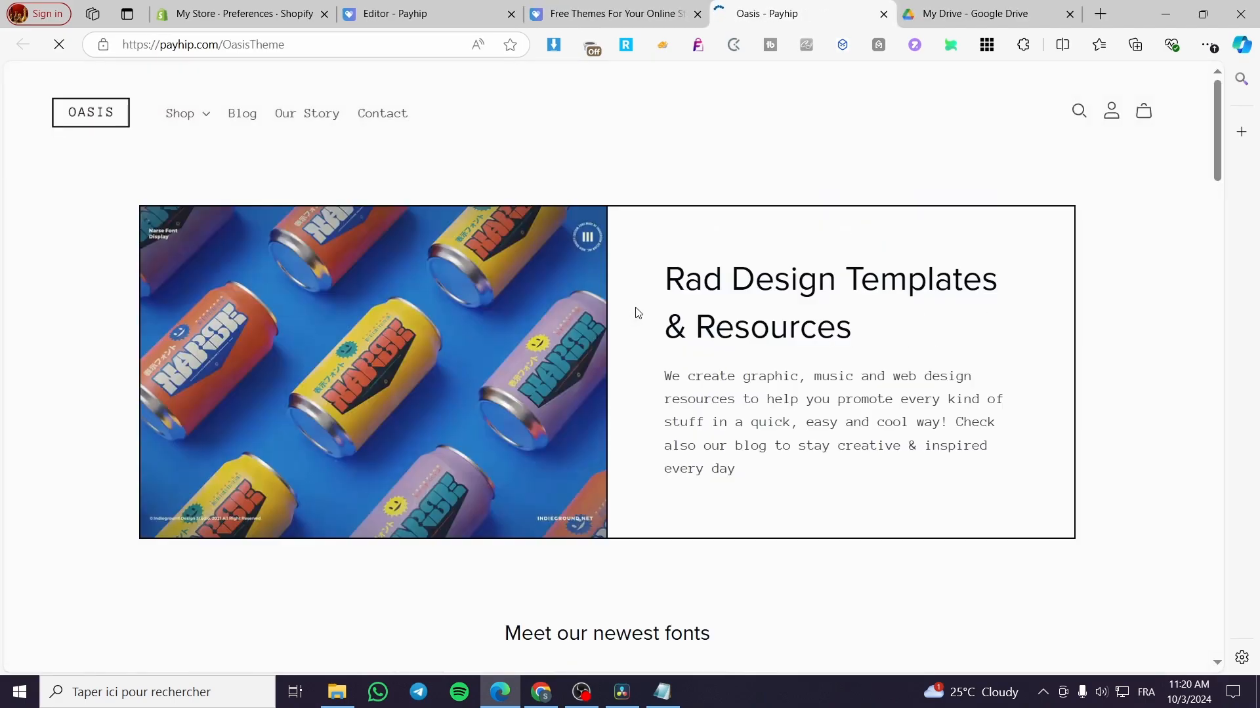
{"action": "scroll", "coordinate": [718, 308], "scroll_direction": "down", "scroll_amount": 5}
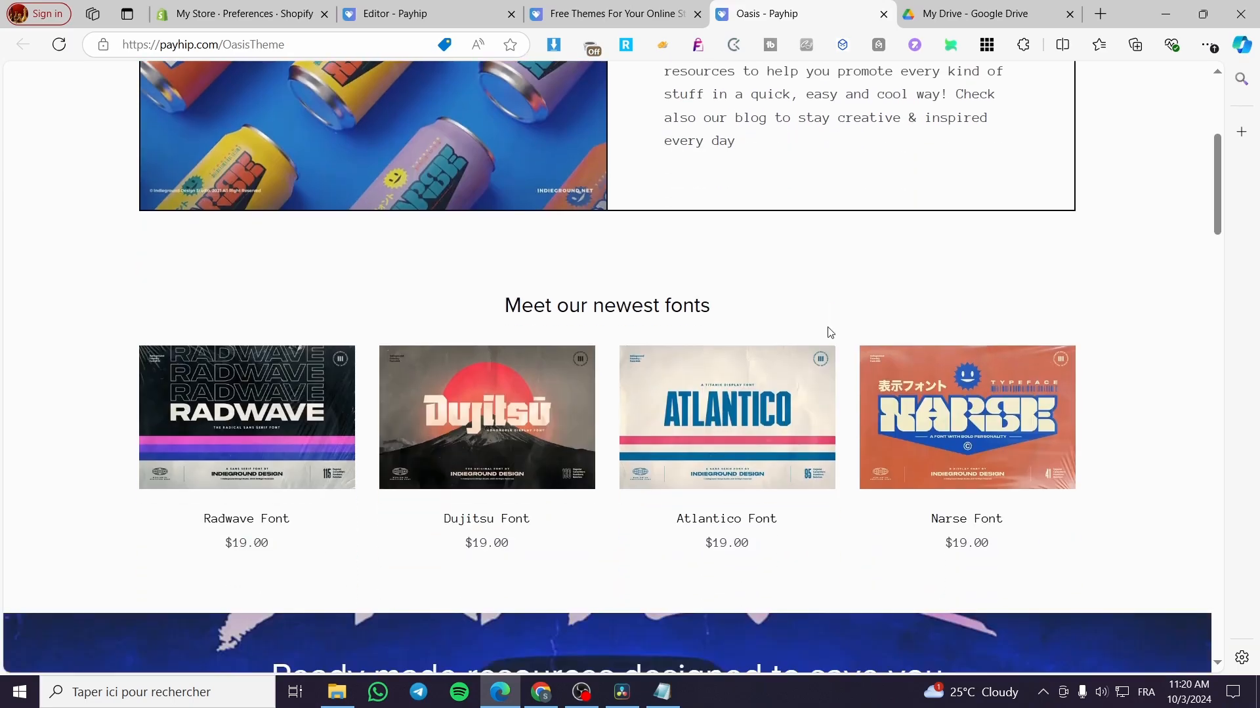
{"action": "scroll", "coordinate": [805, 324], "scroll_direction": "down", "scroll_amount": 4}
{"action": "scroll", "coordinate": [780, 327], "scroll_direction": "down", "scroll_amount": 7}
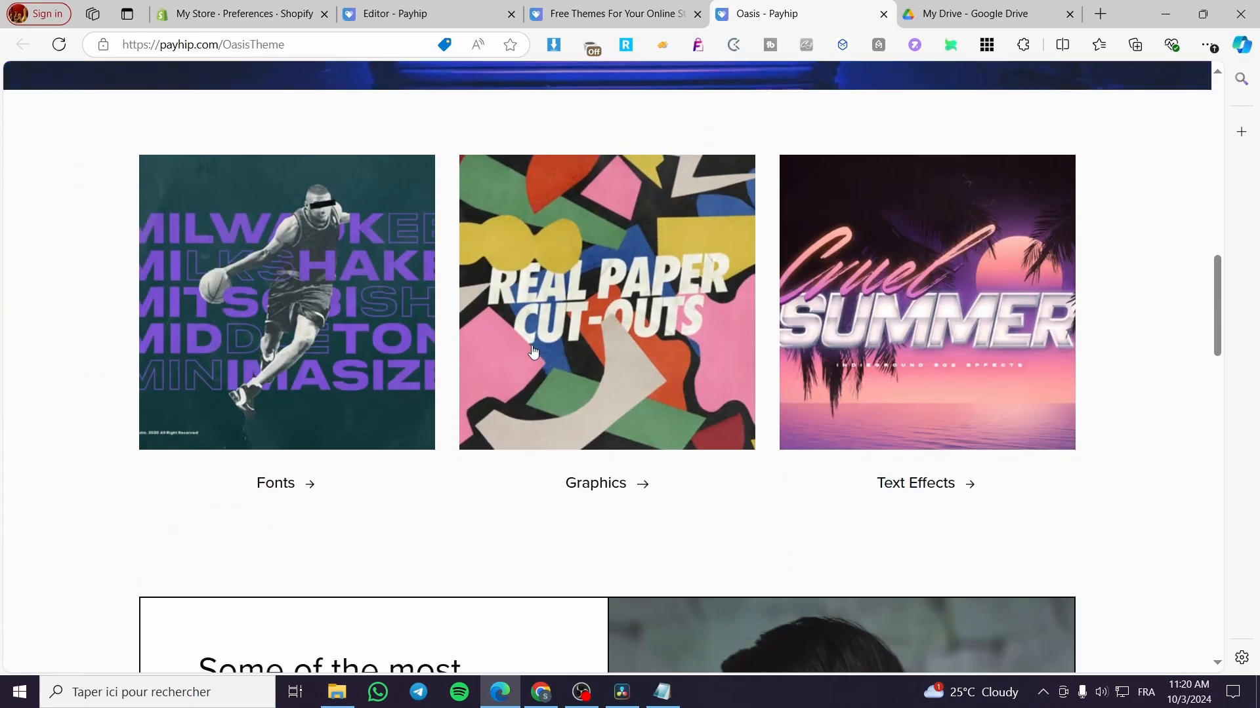
{"action": "scroll", "coordinate": [378, 387], "scroll_direction": "up", "scroll_amount": 16}
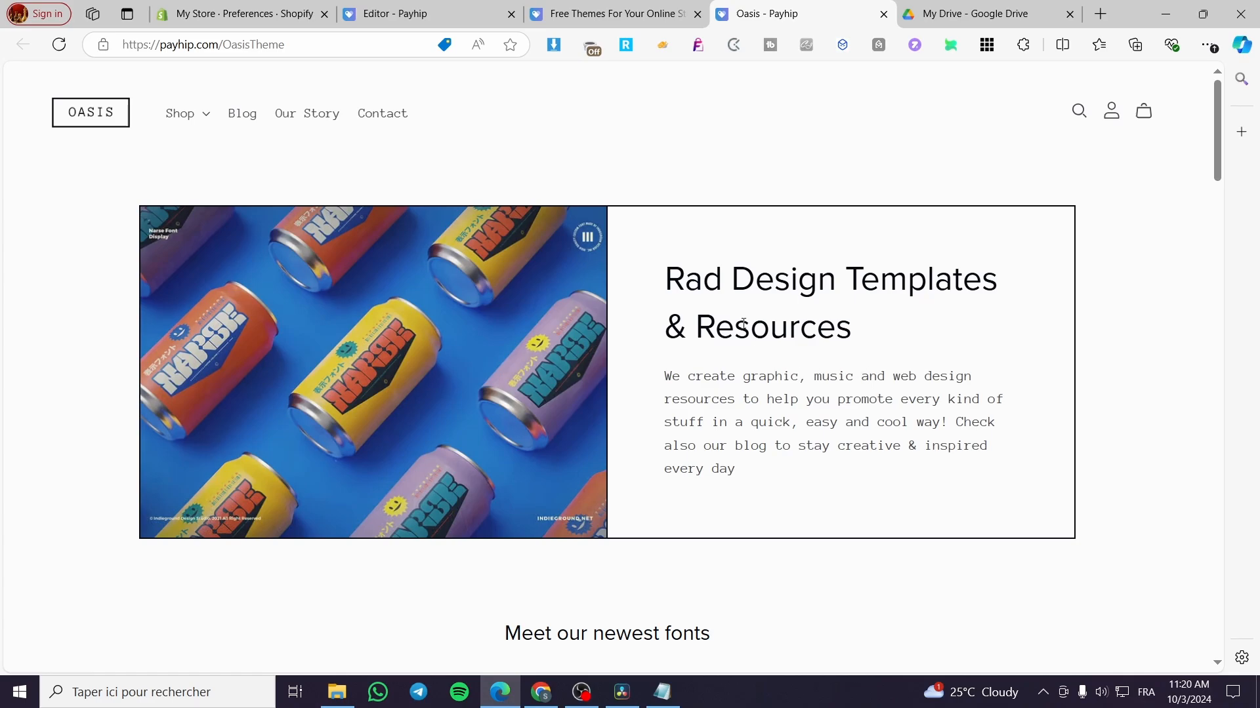
{"action": "scroll", "coordinate": [609, 468], "scroll_direction": "down", "scroll_amount": 5}
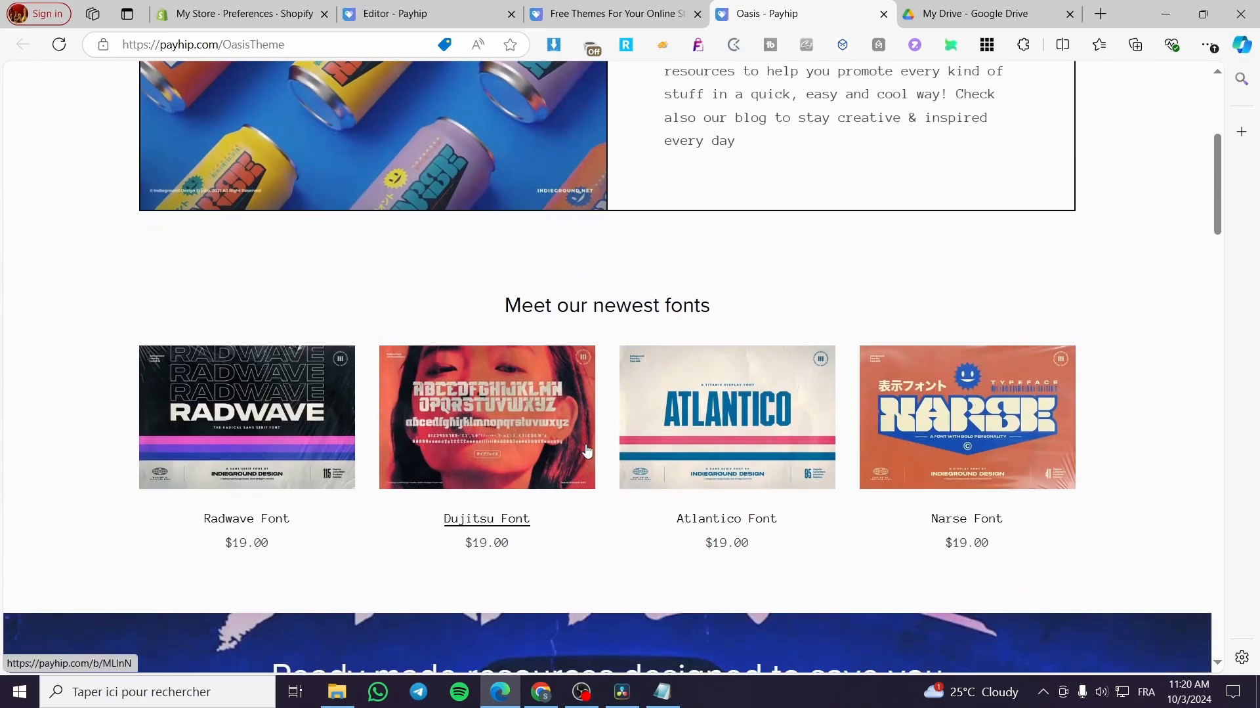
{"action": "scroll", "coordinate": [797, 448], "scroll_direction": "down", "scroll_amount": 4}
{"action": "scroll", "coordinate": [626, 434], "scroll_direction": "down", "scroll_amount": 5}
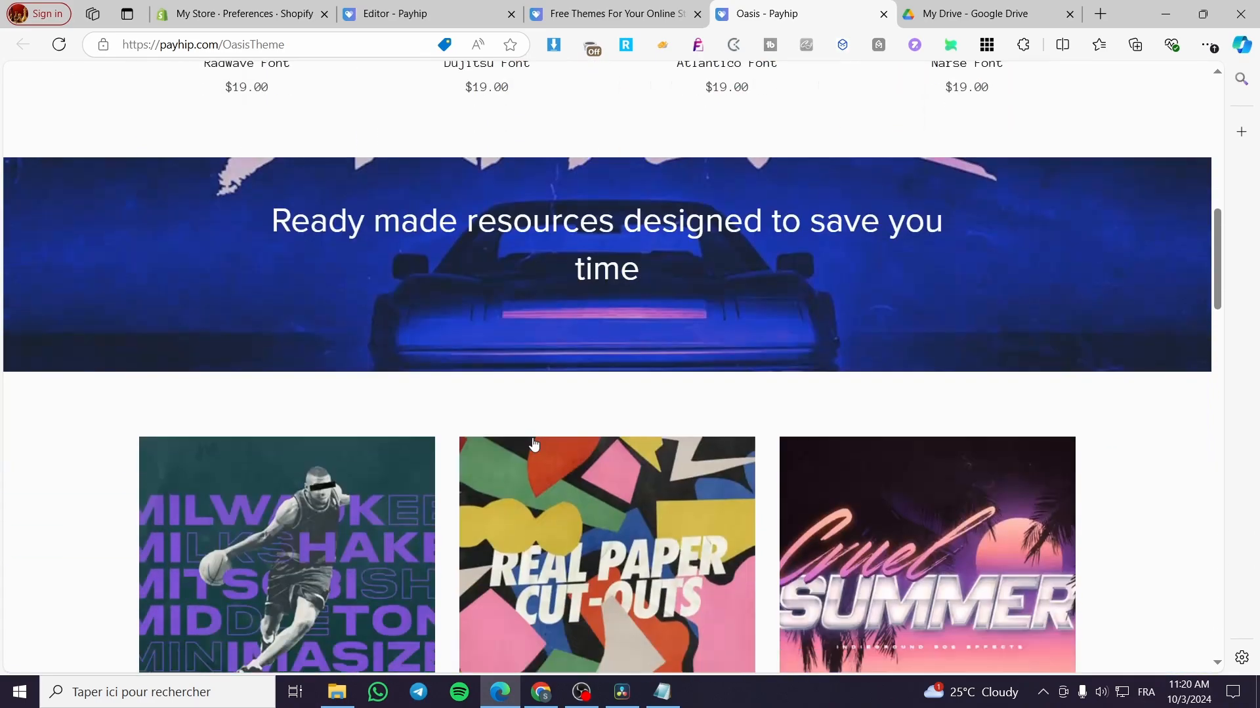
- Examine the testimonial and featured product sections of the Oasis preview, and close it to return to the themes page
{"action": "left_click", "coordinate": [620, 10]}
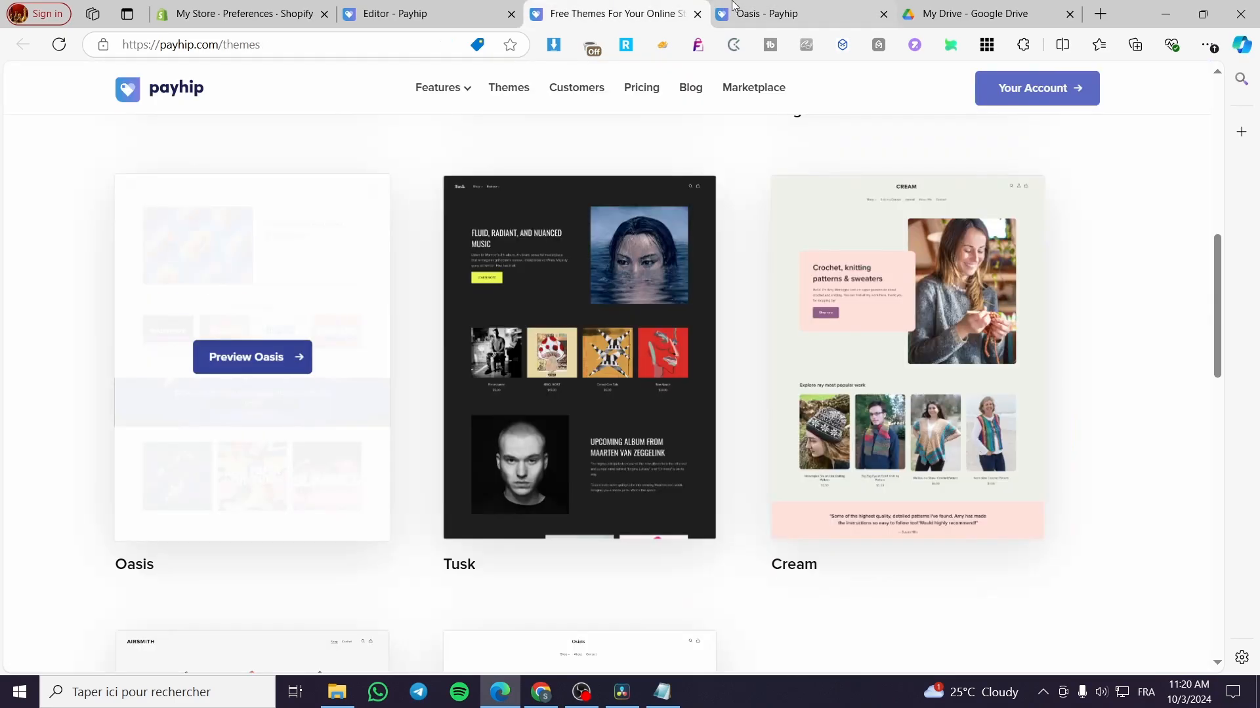
{"action": "left_click", "coordinate": [761, 7]}
{"action": "scroll", "coordinate": [719, 470], "scroll_direction": "down", "scroll_amount": 8}
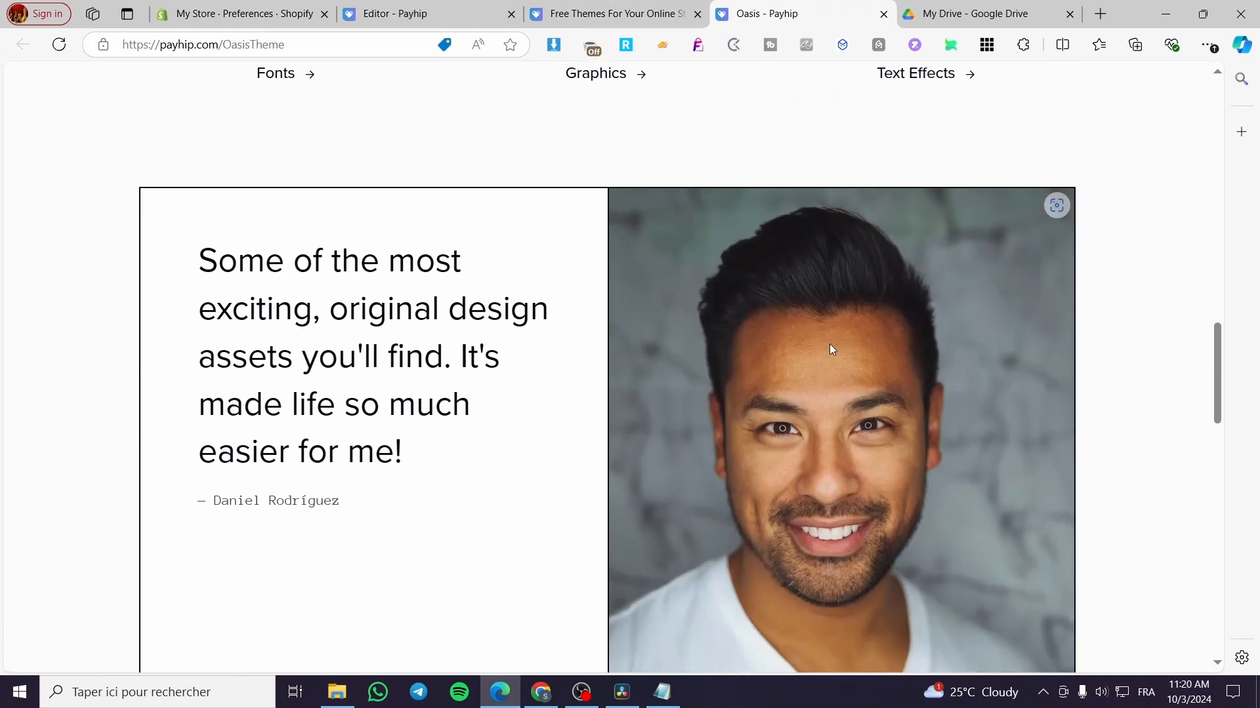
{"action": "scroll", "coordinate": [625, 438], "scroll_direction": "down", "scroll_amount": 10}
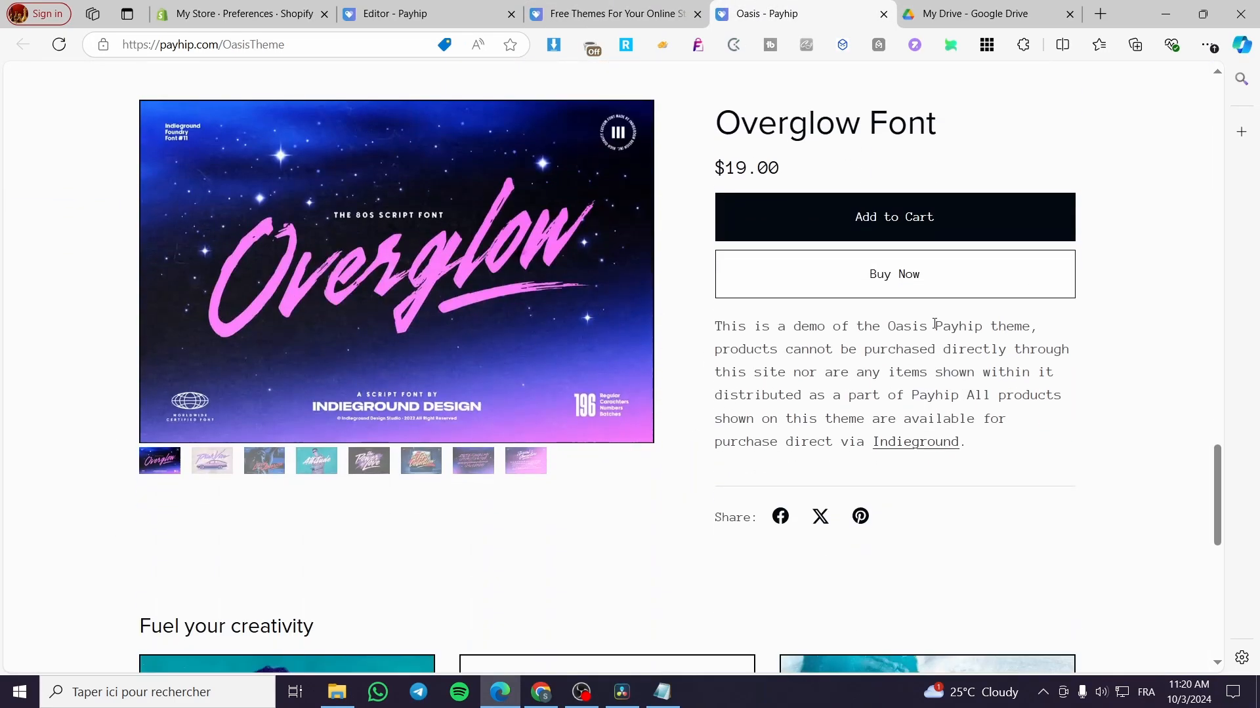
{"action": "scroll", "coordinate": [526, 415], "scroll_direction": "up", "scroll_amount": 20}
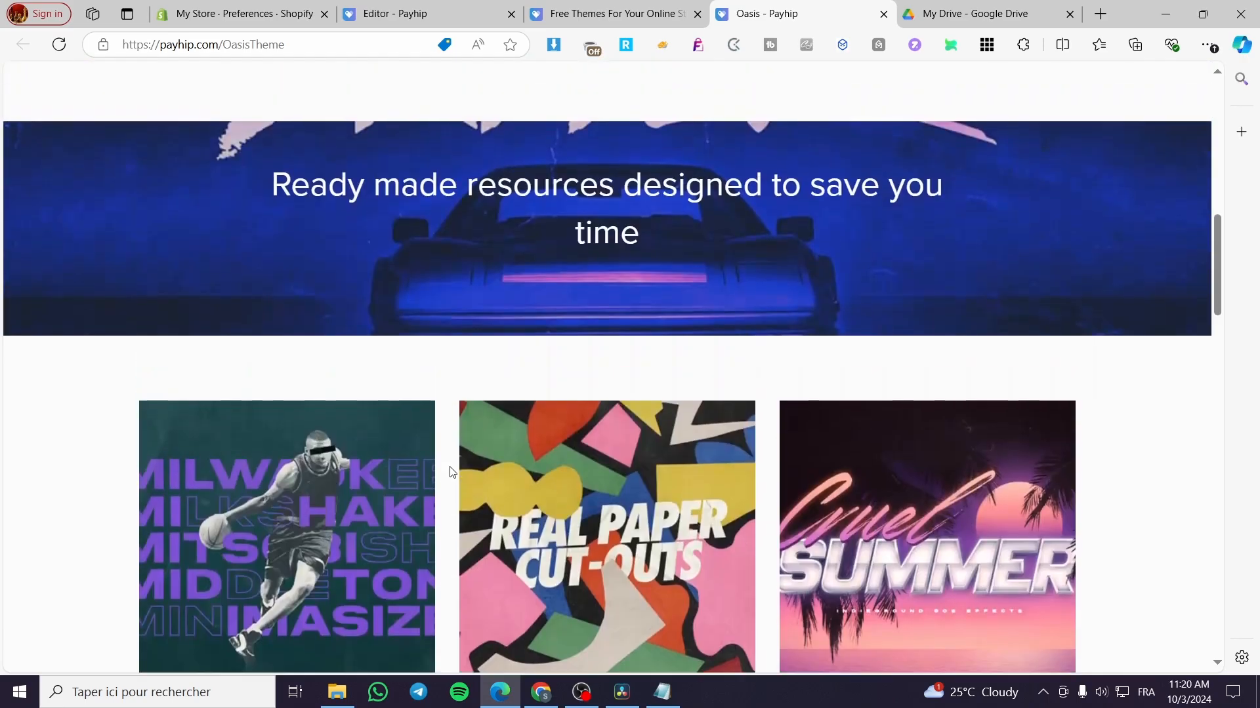
{"action": "scroll", "coordinate": [451, 472], "scroll_direction": "up", "scroll_amount": 10}
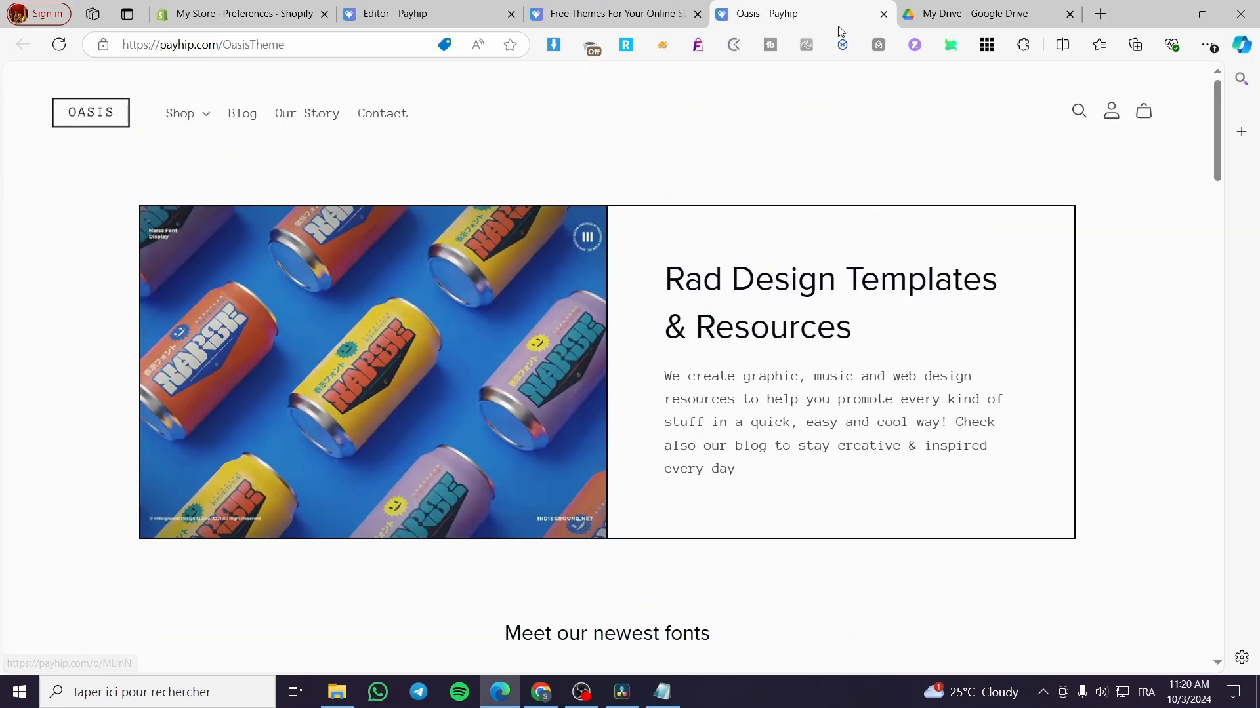
{"action": "left_click", "coordinate": [883, 14]}
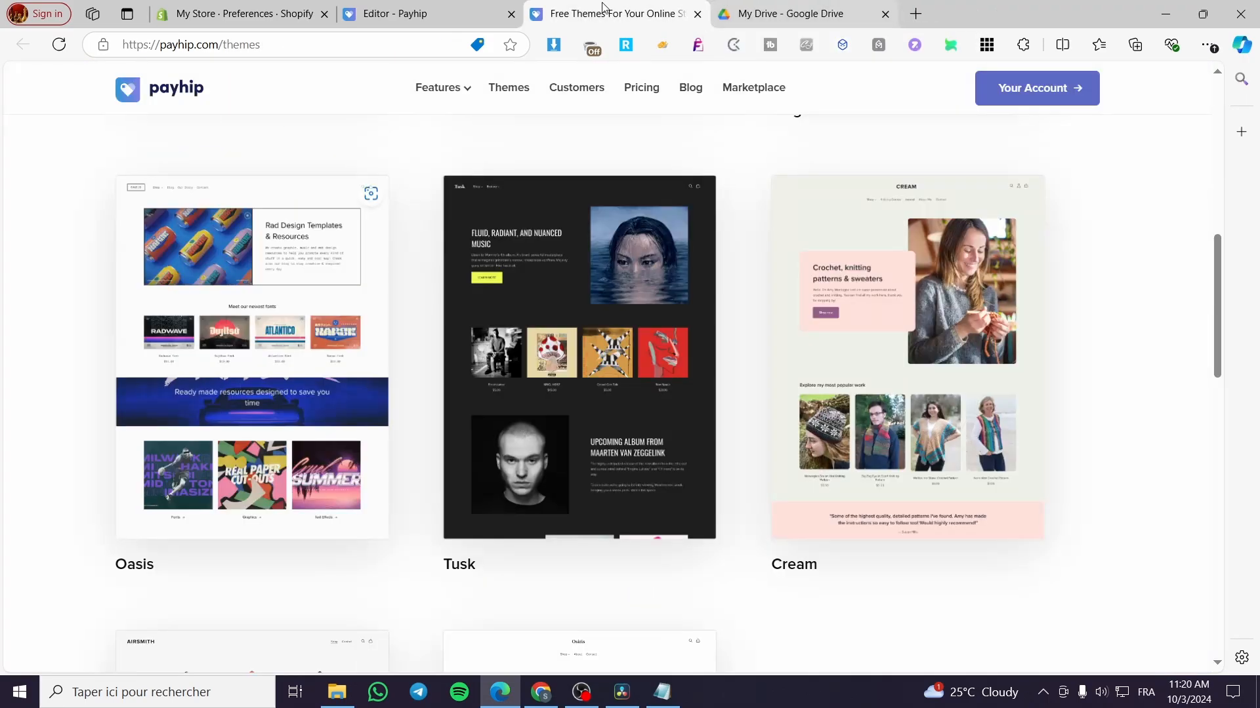
- Open the theme switcher in the store editor, preview the Harvest theme from it, and close the preview
{"action": "left_click", "coordinate": [443, 10]}
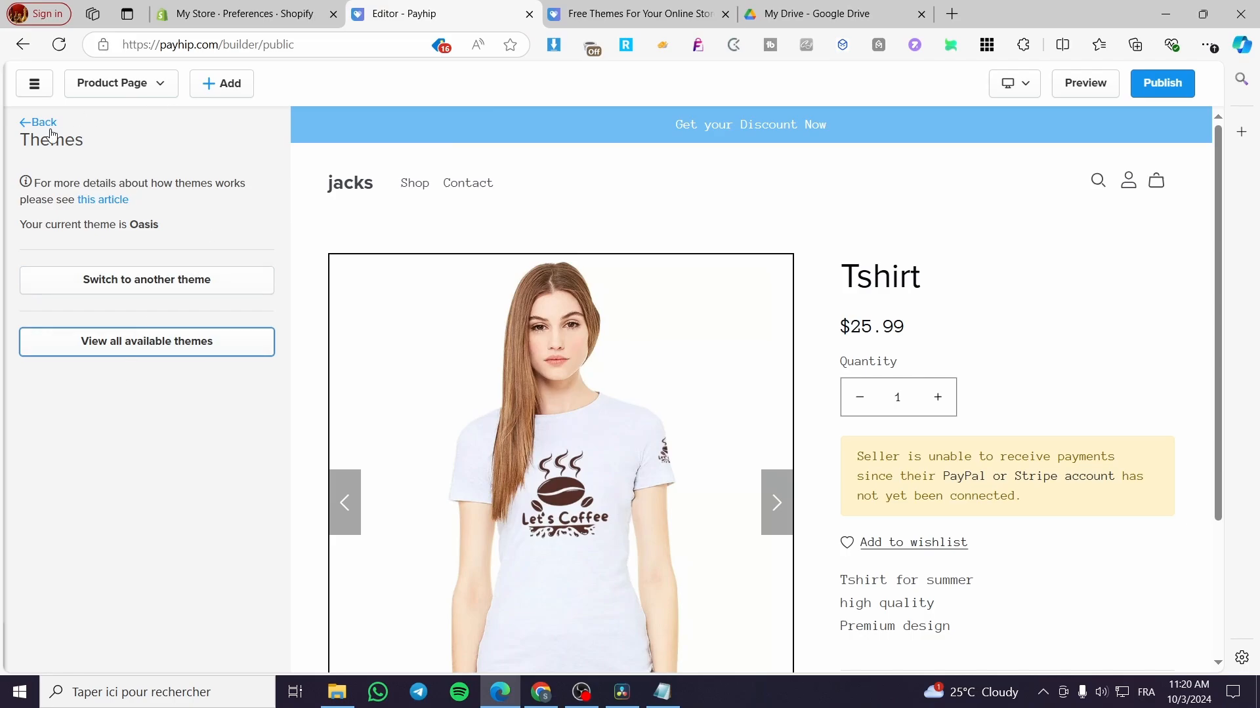
{"action": "left_click", "coordinate": [79, 291]}
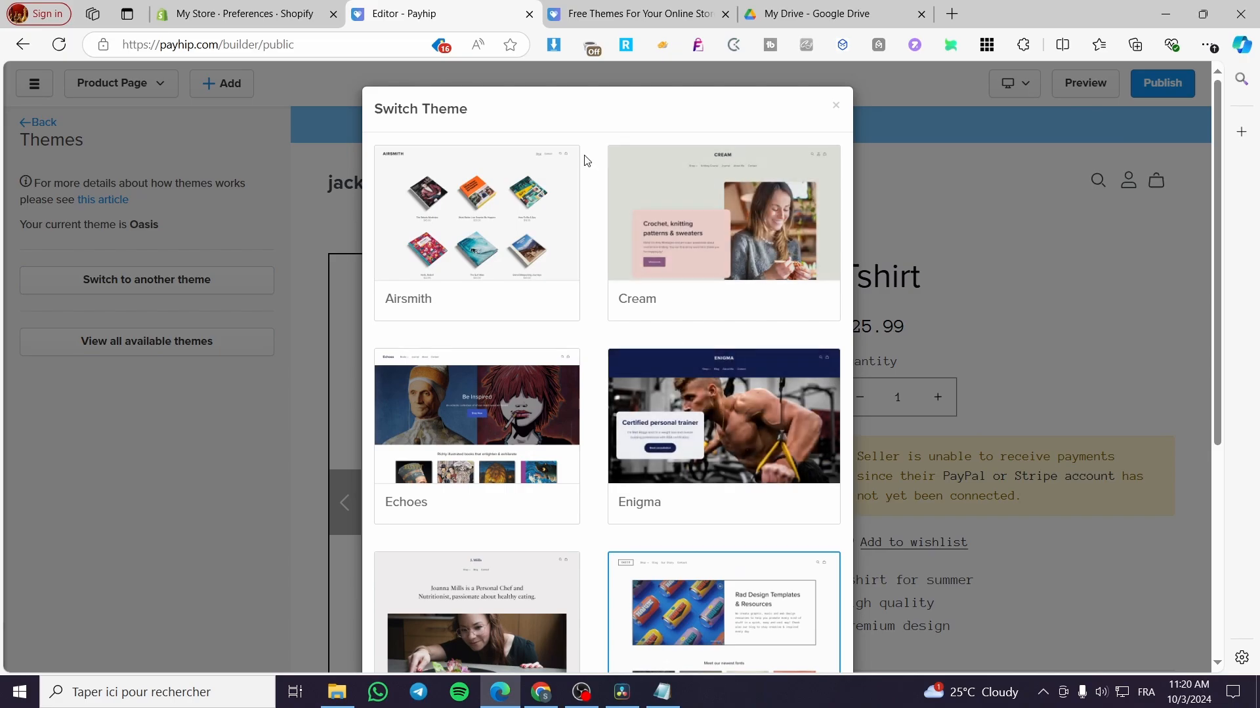
{"action": "scroll", "coordinate": [599, 226], "scroll_direction": "down", "scroll_amount": 3}
{"action": "mouse_move", "coordinate": [453, 482]}
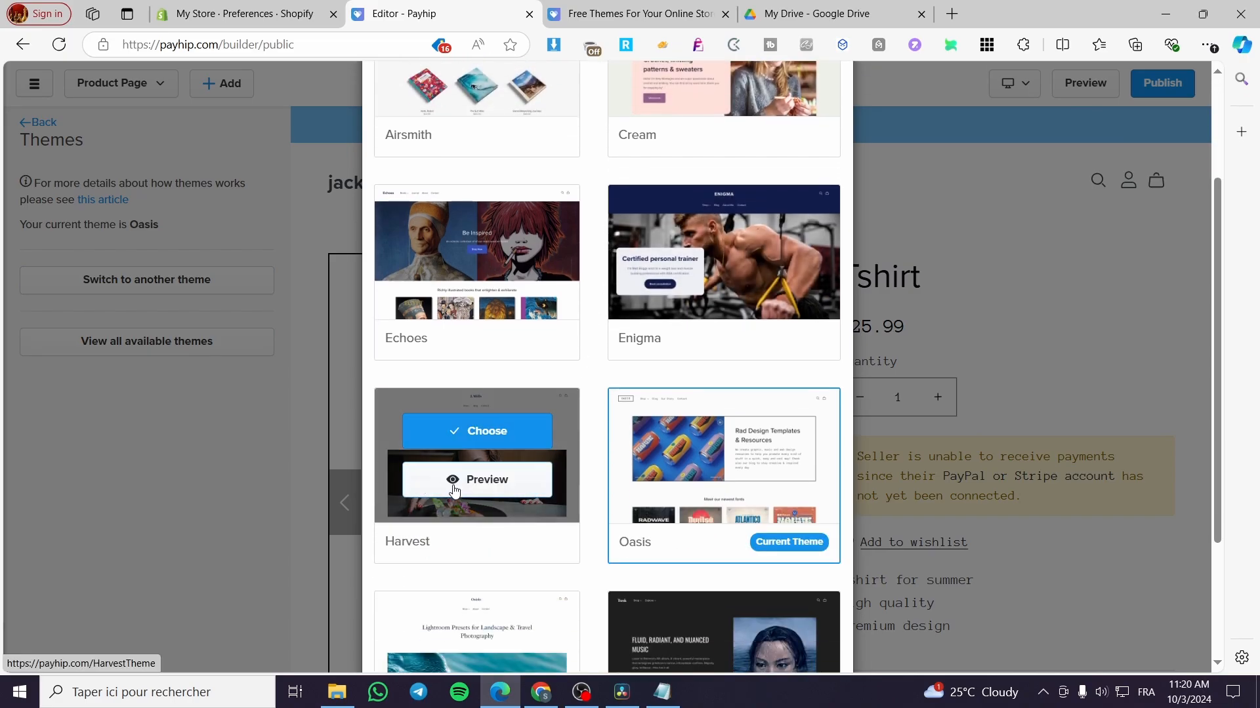
{"action": "left_click", "coordinate": [455, 486]}
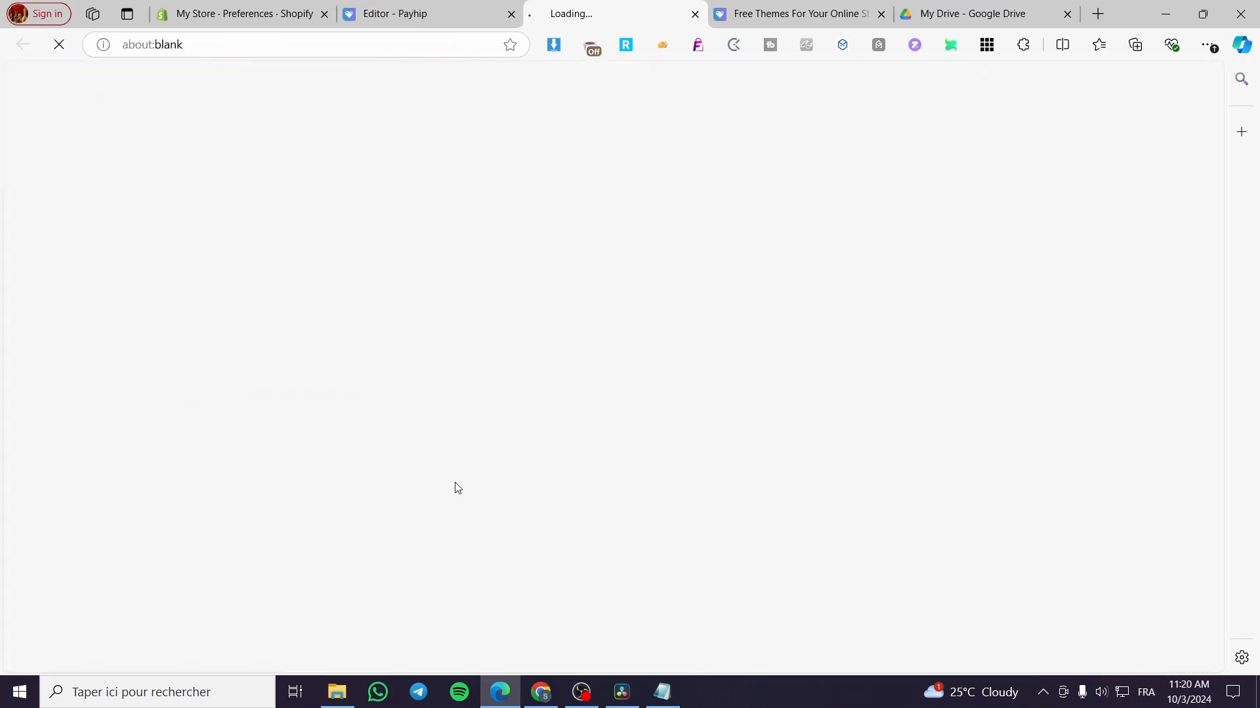
{"action": "scroll", "coordinate": [709, 440], "scroll_direction": "down", "scroll_amount": 6}
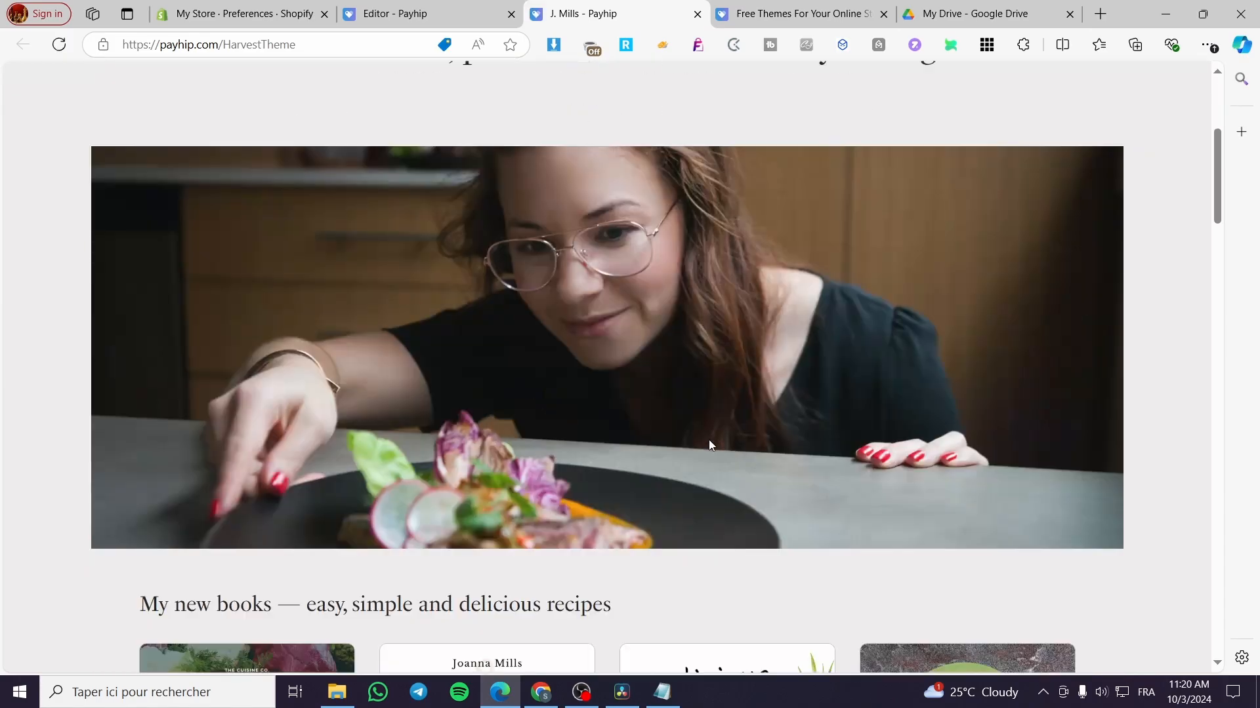
{"action": "left_click", "coordinate": [697, 13]}
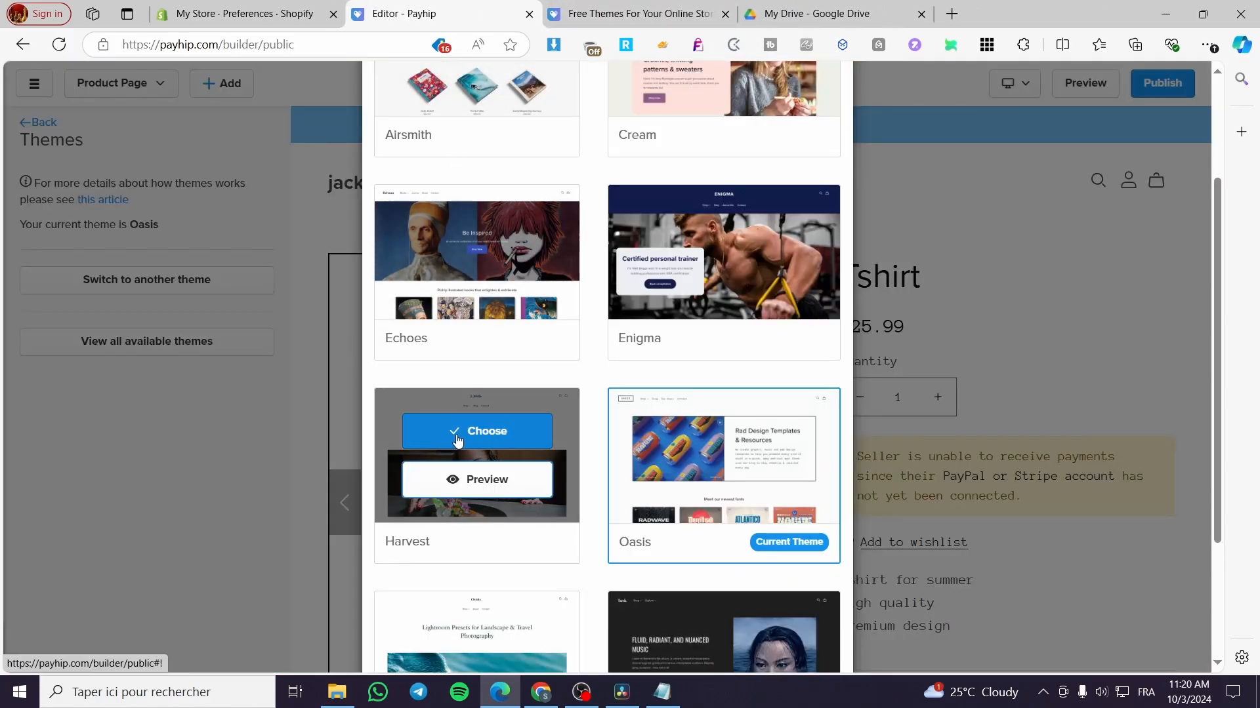
- Switch the store's theme to Harvest and confirm the change
{"action": "left_click", "coordinate": [456, 436]}
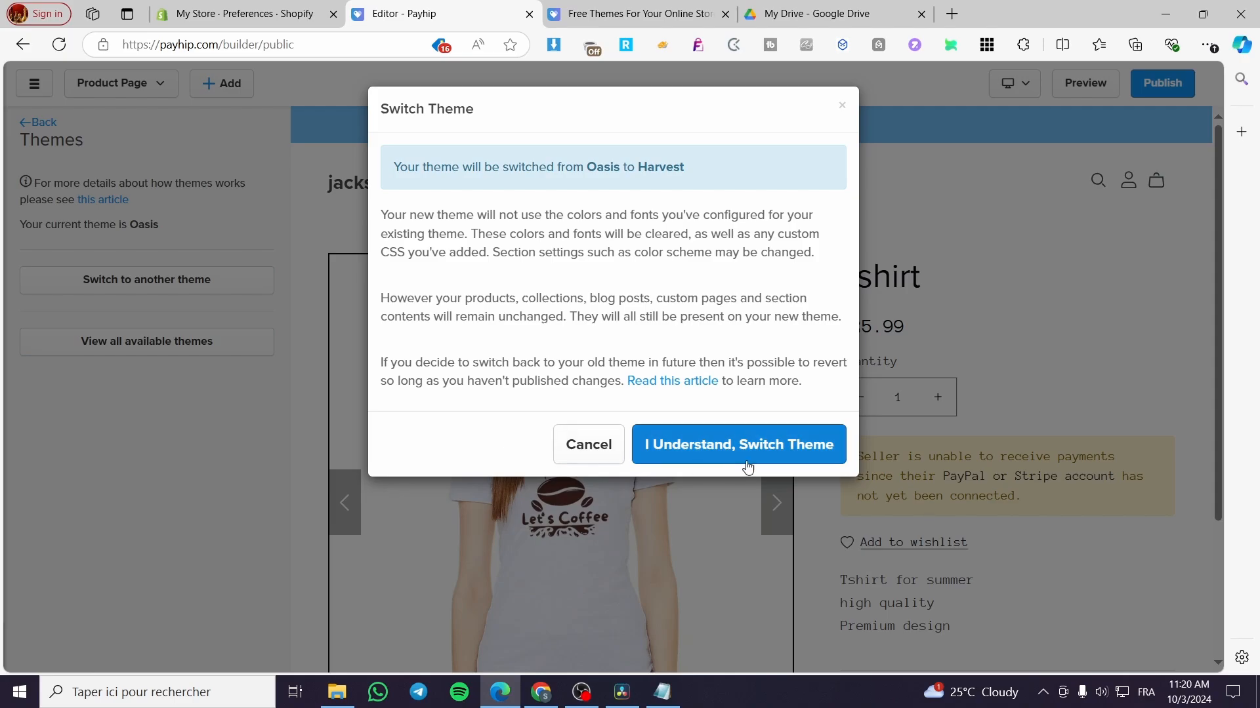
{"action": "left_click", "coordinate": [747, 464]}
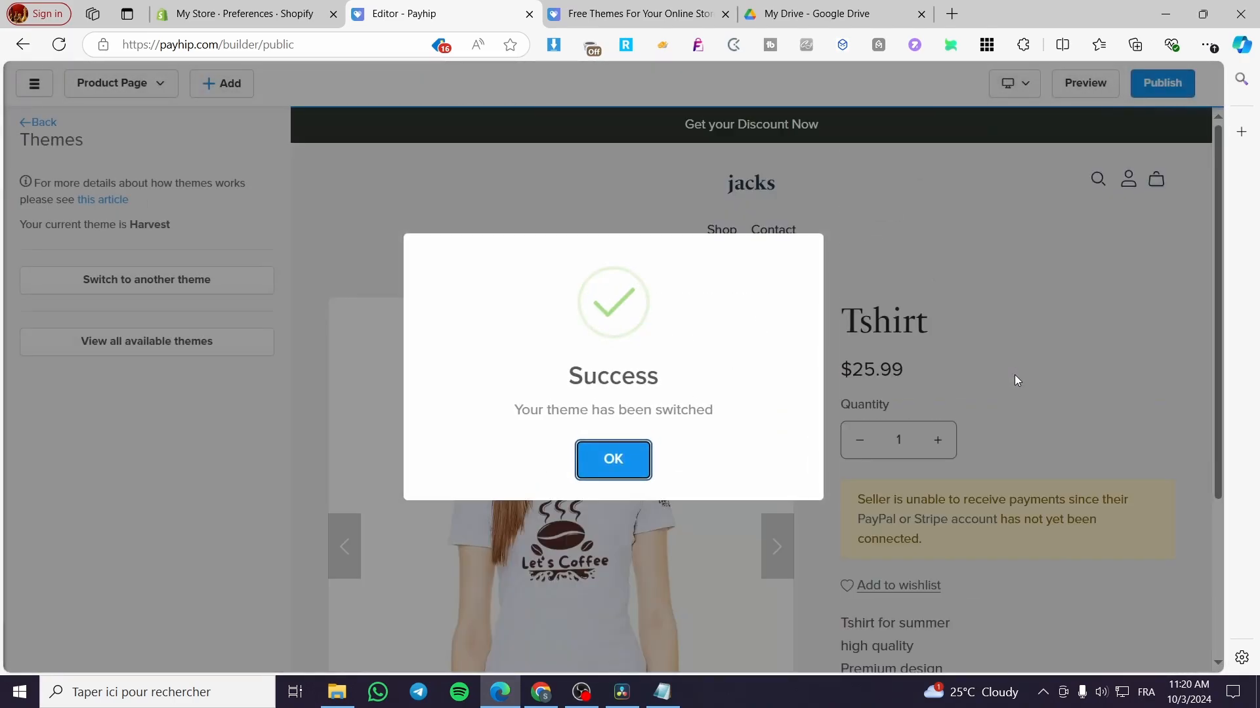
{"action": "left_click", "coordinate": [610, 464]}
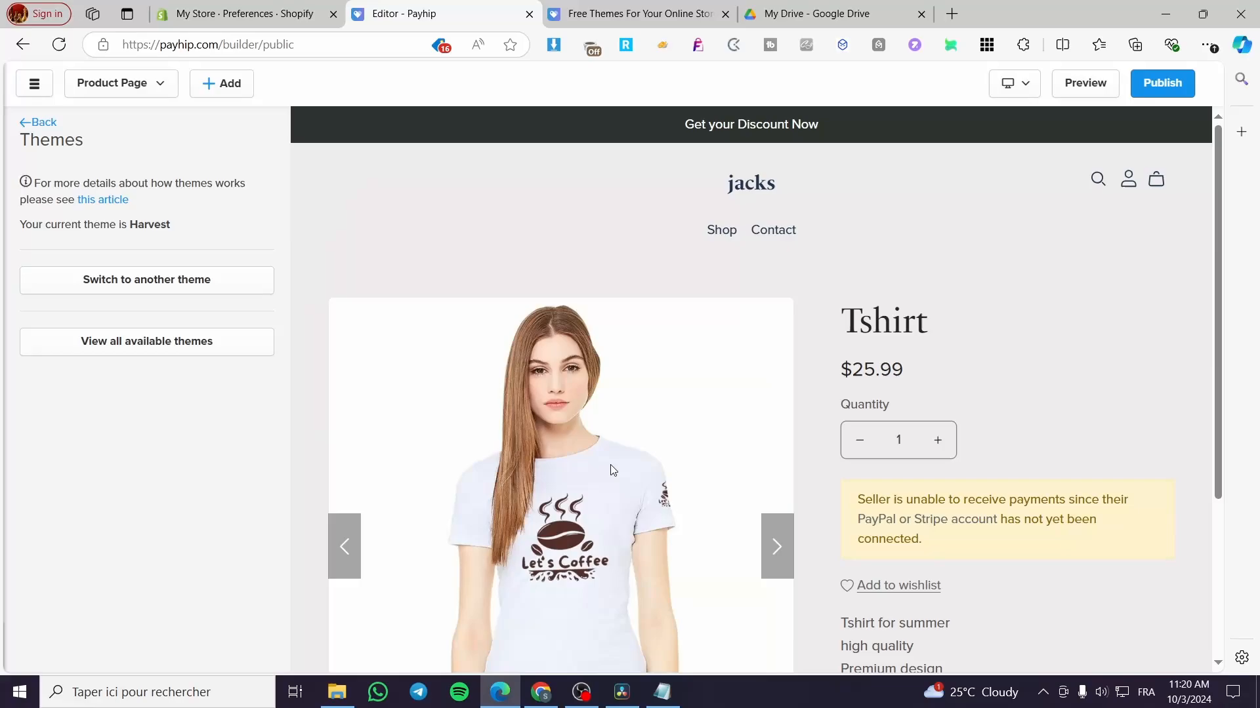
- Preview the draft store's Tshirt product page with the Harvest theme applied, and return to the editor
{"action": "left_click", "coordinate": [1116, 93]}
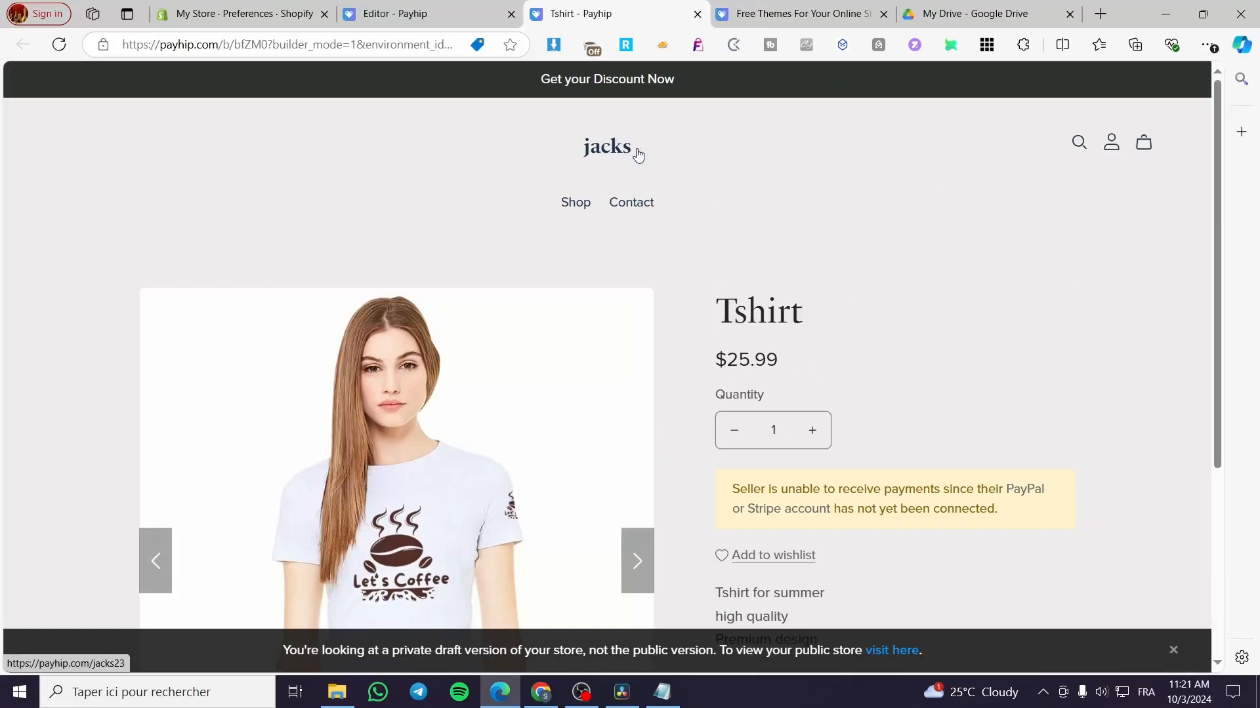
{"action": "scroll", "coordinate": [722, 196], "scroll_direction": "down", "scroll_amount": 5}
{"action": "scroll", "coordinate": [764, 387], "scroll_direction": "up", "scroll_amount": 5}
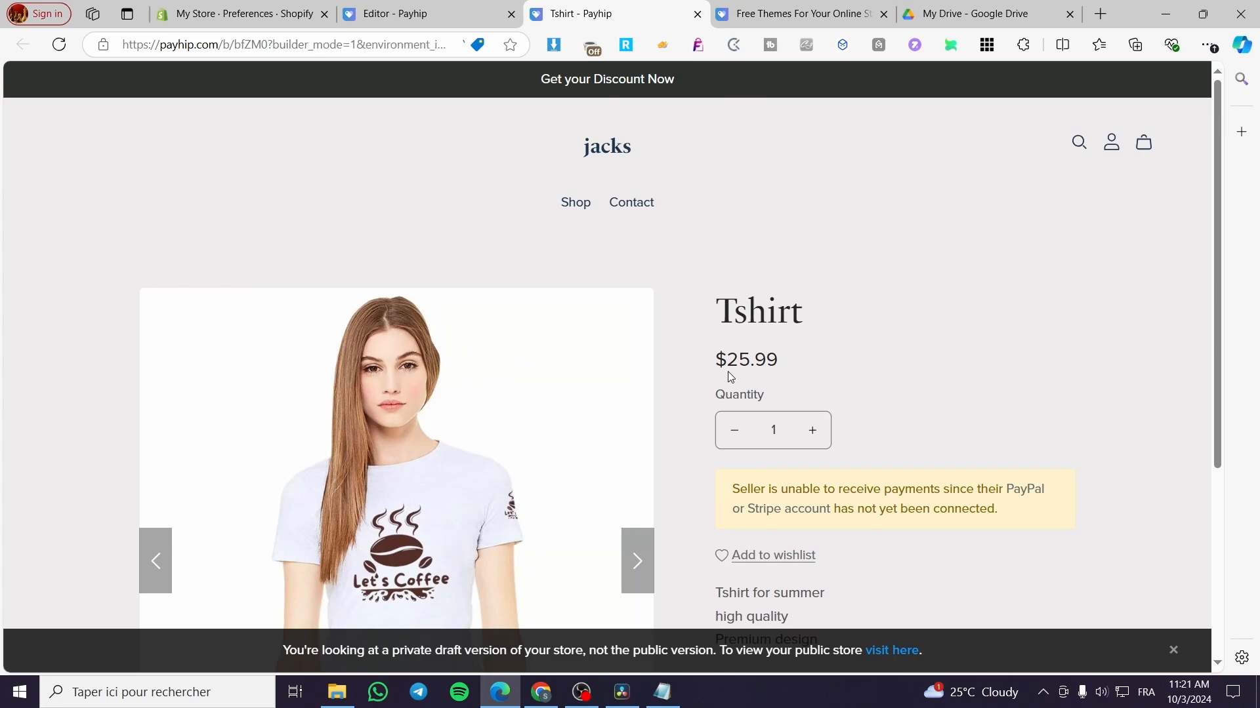
{"action": "left_click", "coordinate": [388, 12]}
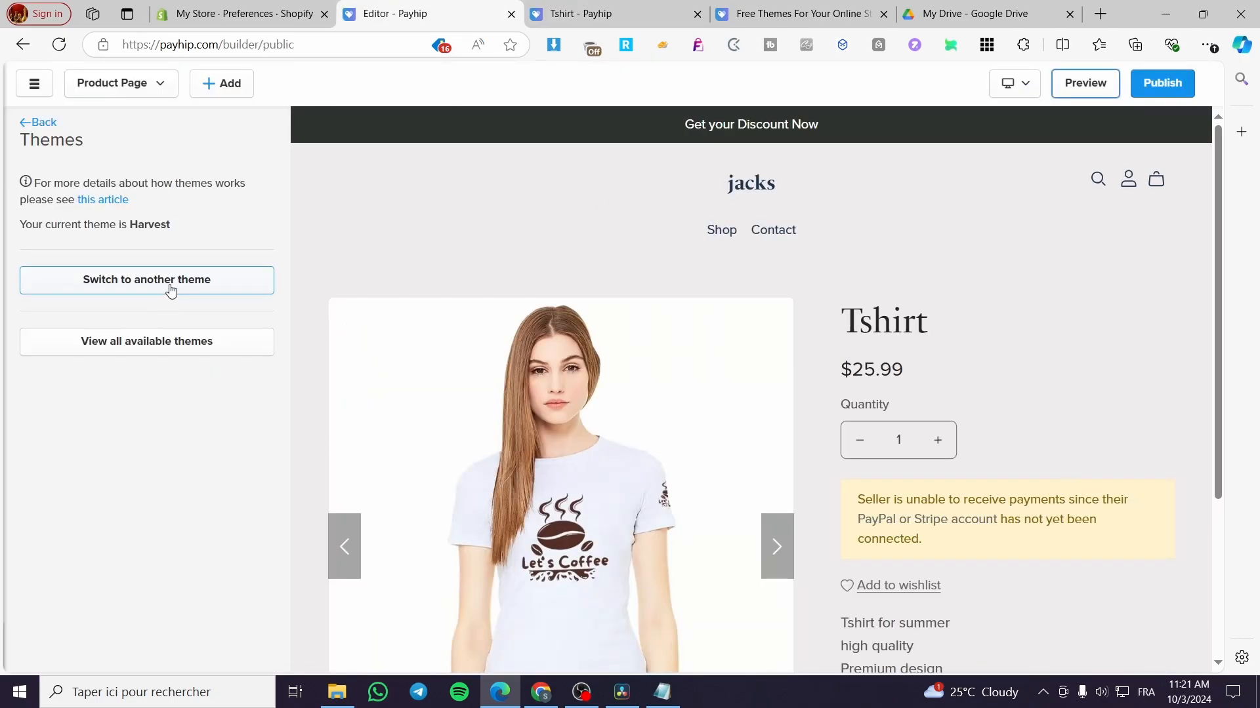
- View all available themes again, open the Harvest demo store, and close the themes page
{"action": "left_click", "coordinate": [167, 342]}
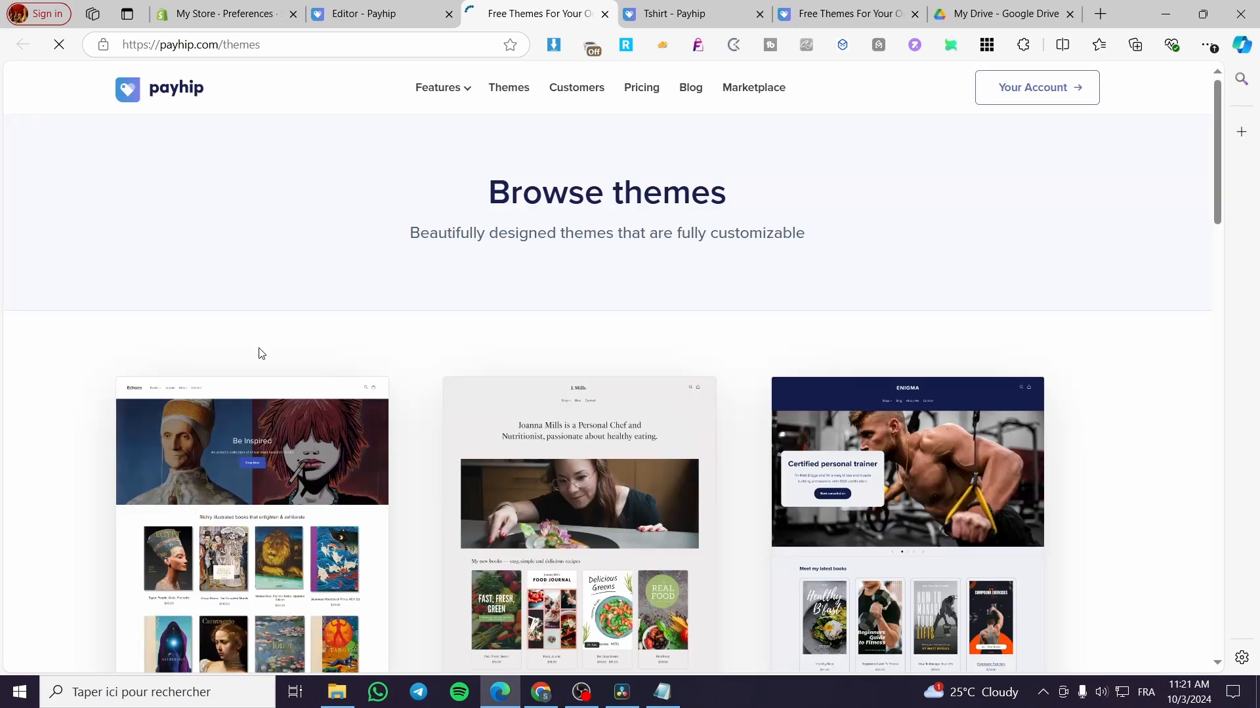
{"action": "mouse_move", "coordinate": [553, 517]}
{"action": "left_click", "coordinate": [577, 557]}
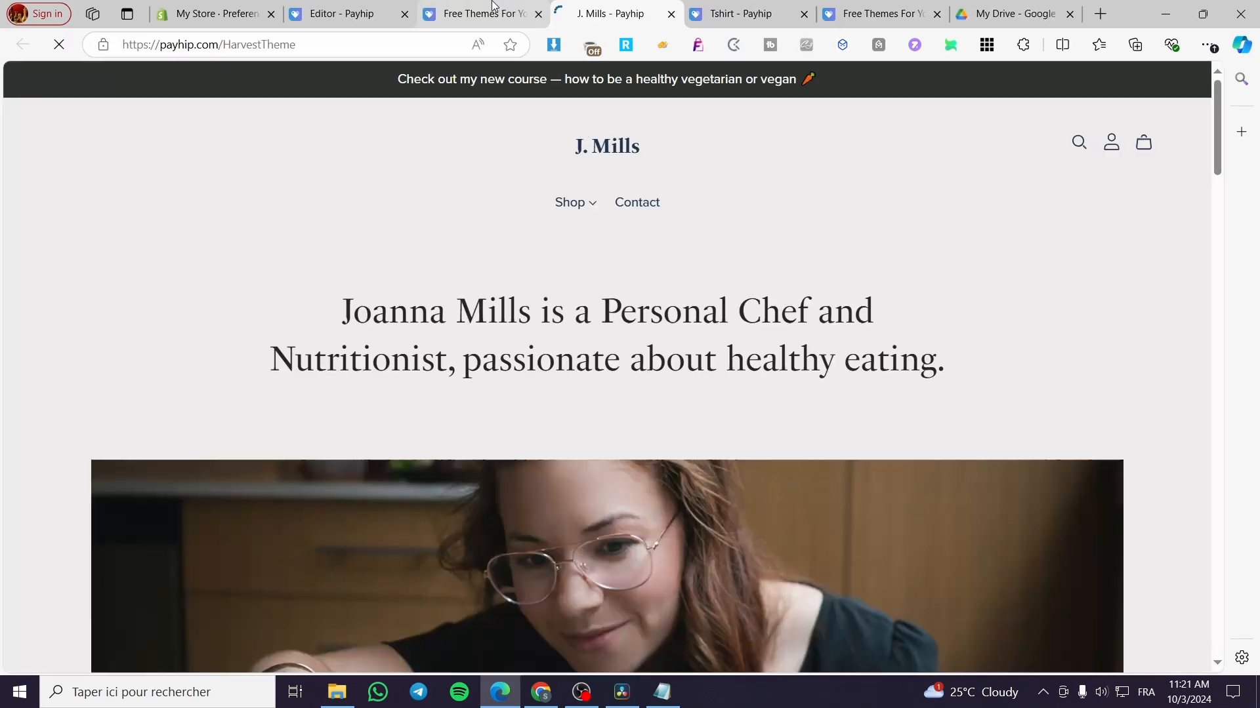
{"action": "left_click", "coordinate": [494, 5]}
{"action": "left_click", "coordinate": [538, 14]}
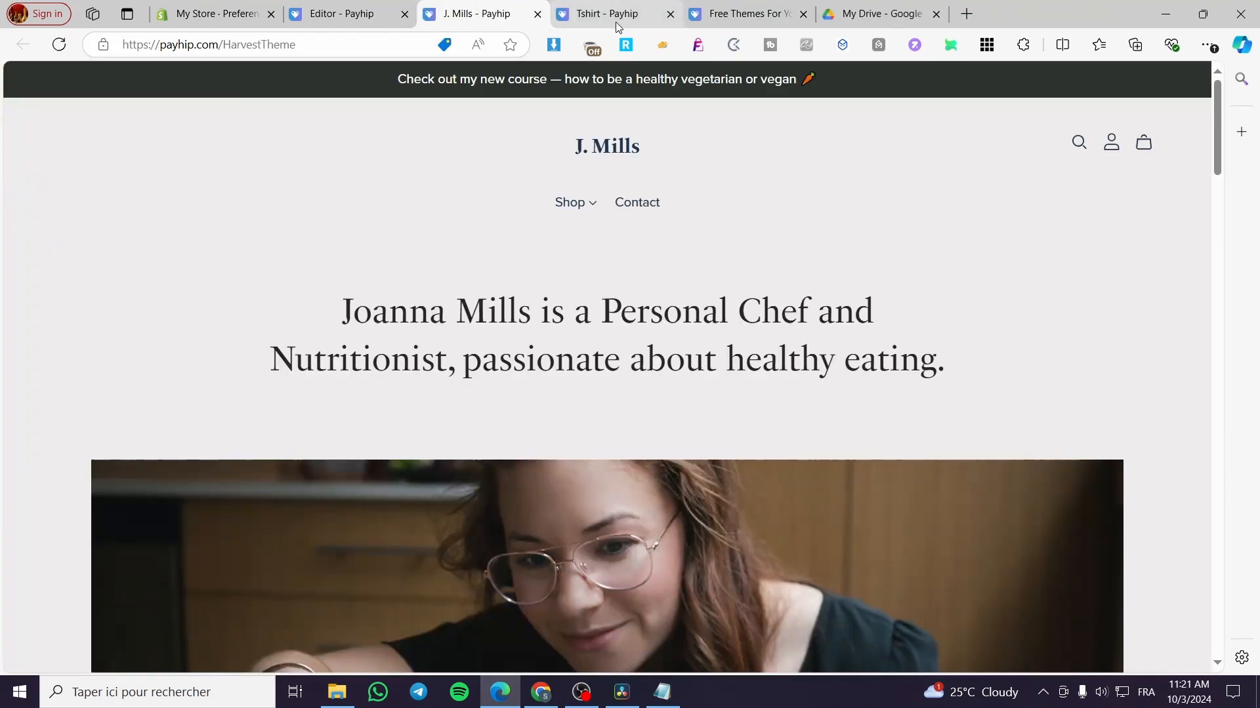
- Compare the store's page in the editor with the home page of the Harvest demo store
{"action": "left_click", "coordinate": [340, 10]}
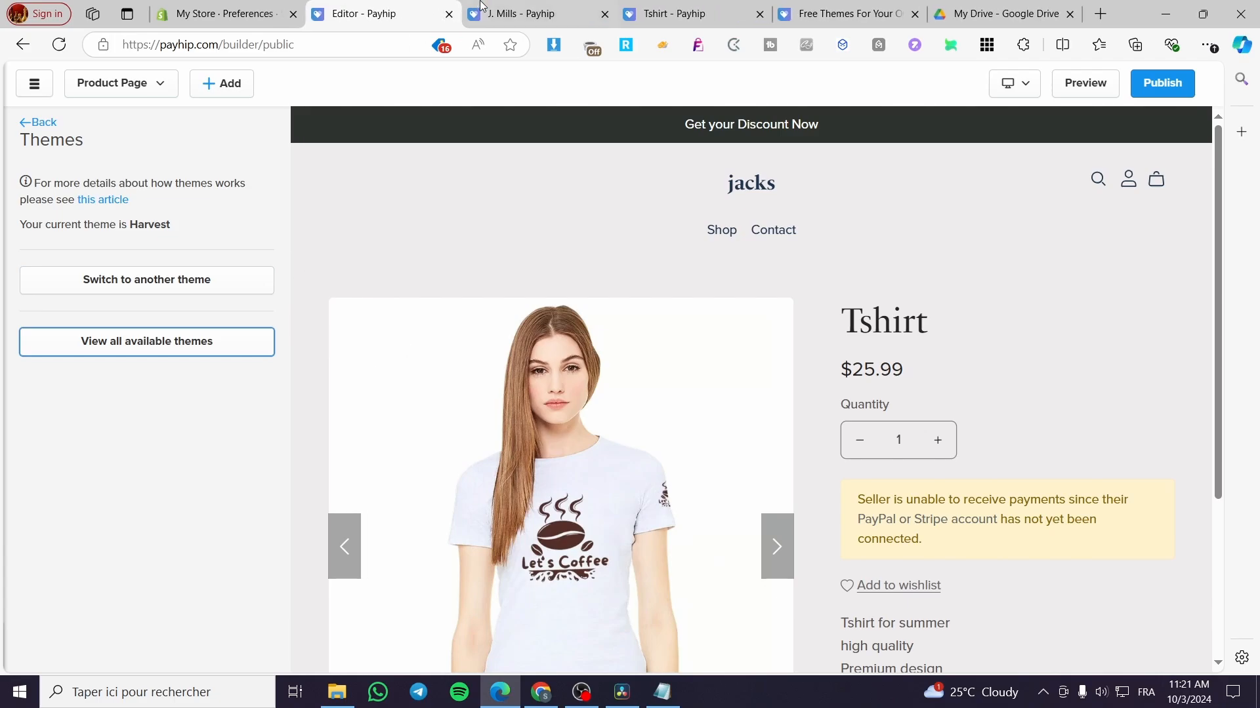
{"action": "left_click", "coordinate": [572, 7]}
{"action": "scroll", "coordinate": [595, 382], "scroll_direction": "down", "scroll_amount": 4}
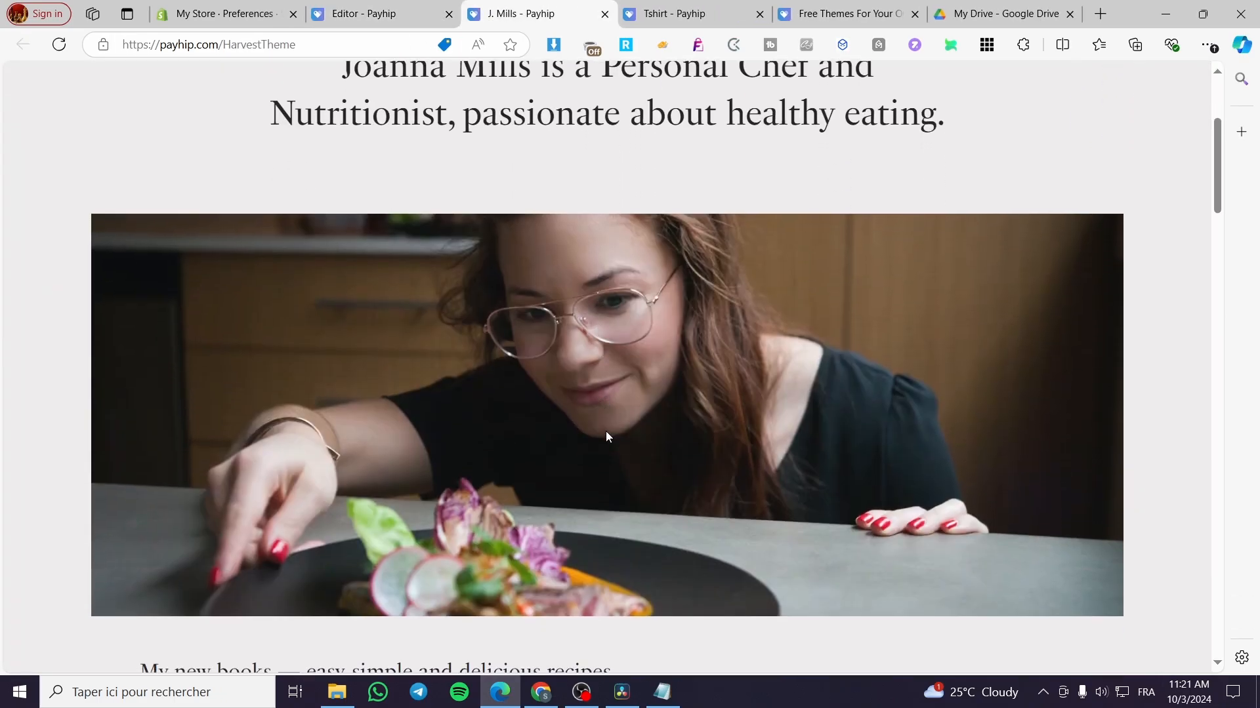
{"action": "left_click", "coordinate": [440, 6]}
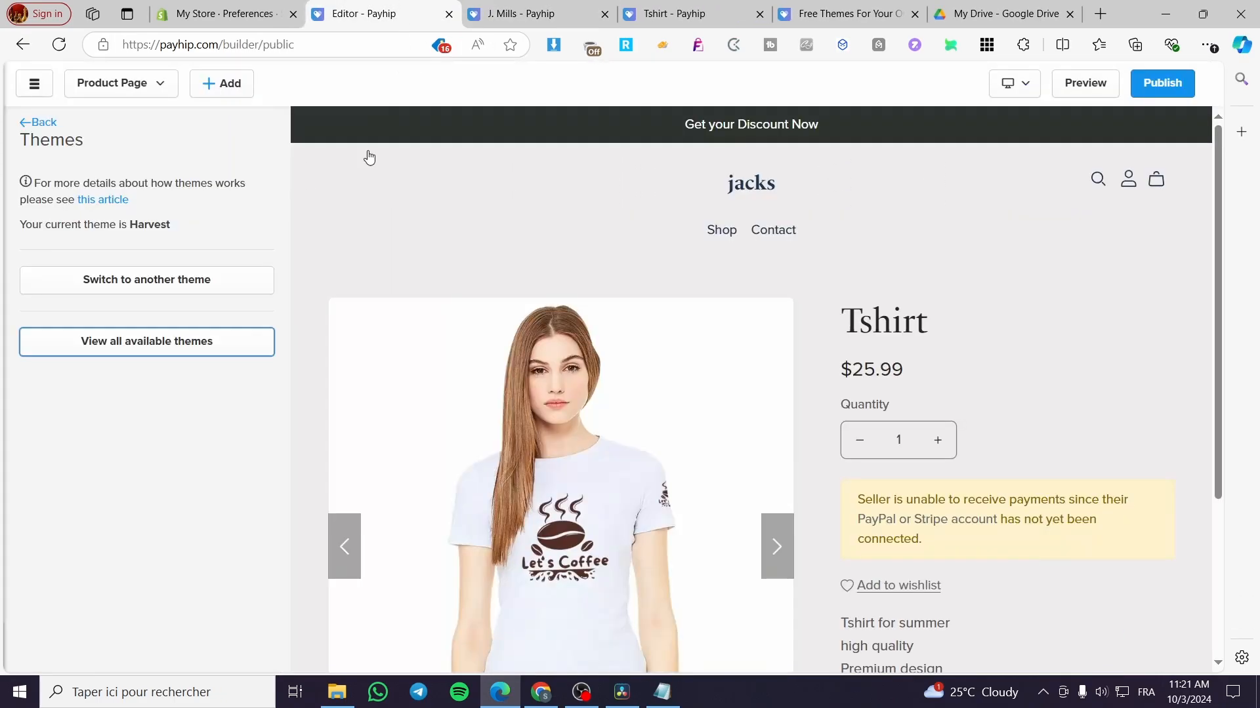
- Leave the theme settings for the Tshirt page's section list, and check the header of the Harvest demo for comparison
{"action": "left_click", "coordinate": [33, 122]}
{"action": "left_click", "coordinate": [39, 124]}
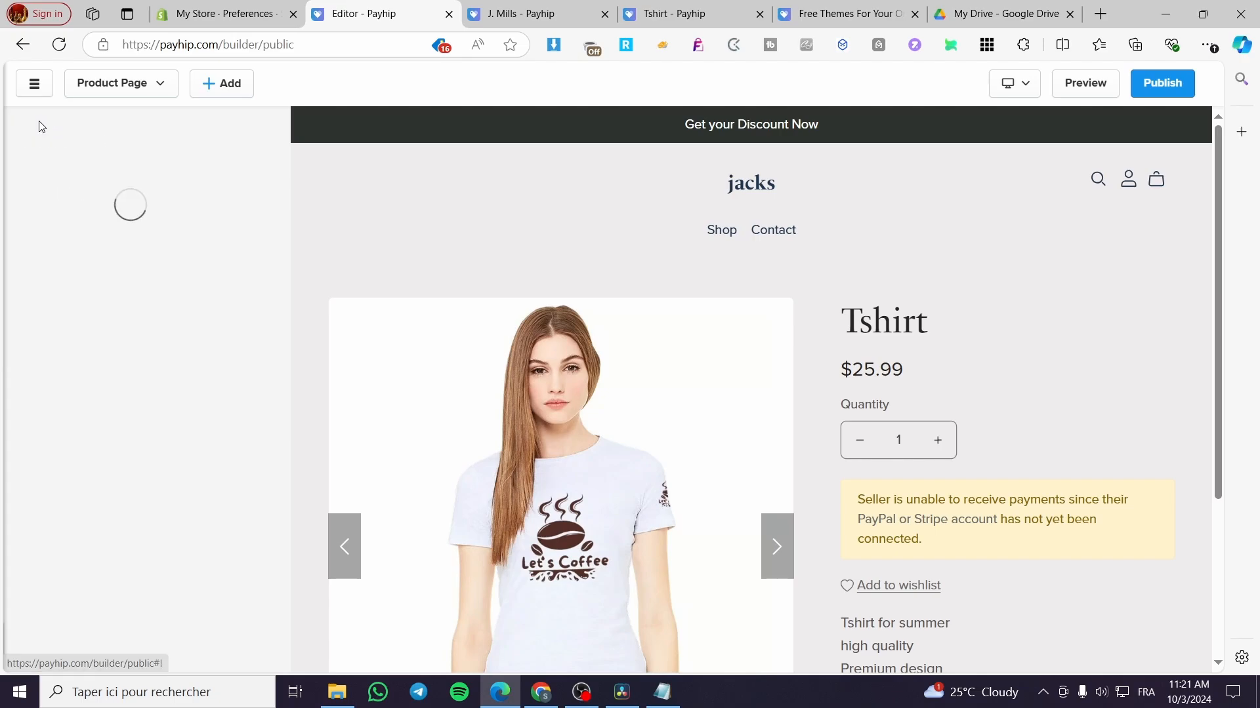
{"action": "left_click", "coordinate": [518, 14]}
{"action": "scroll", "coordinate": [382, 388], "scroll_direction": "up", "scroll_amount": 4}
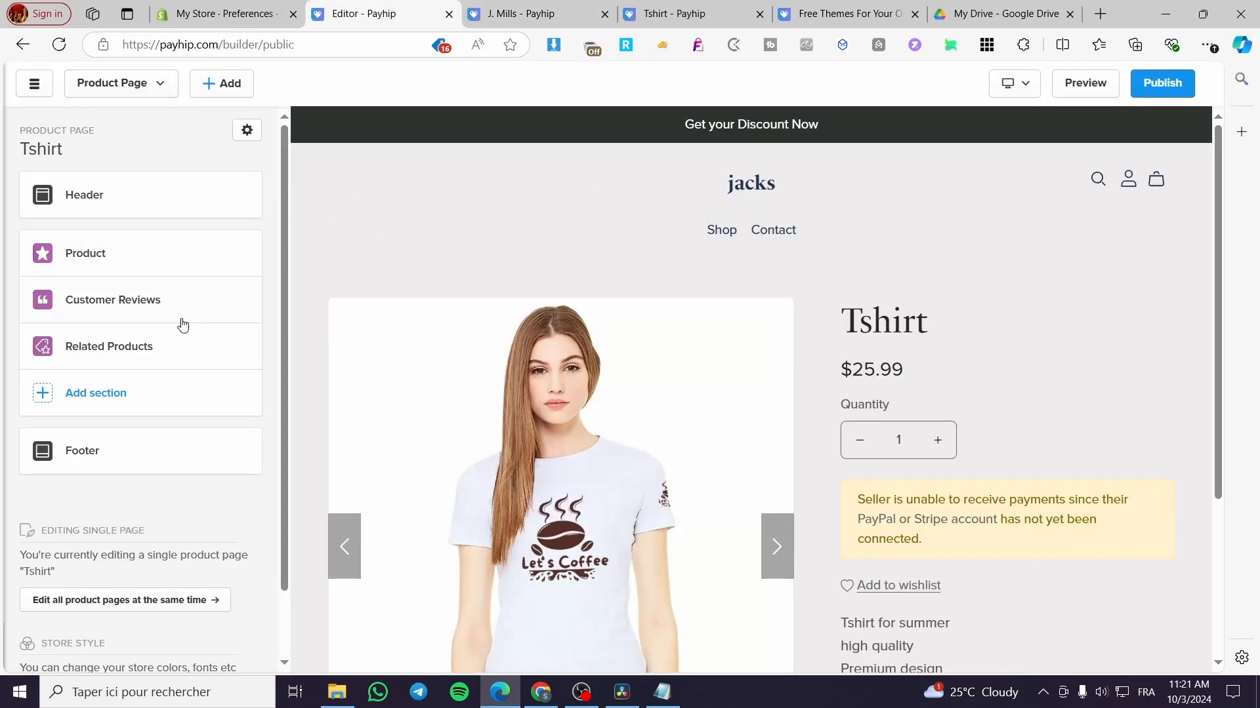
{"action": "left_click", "coordinate": [535, 17]}
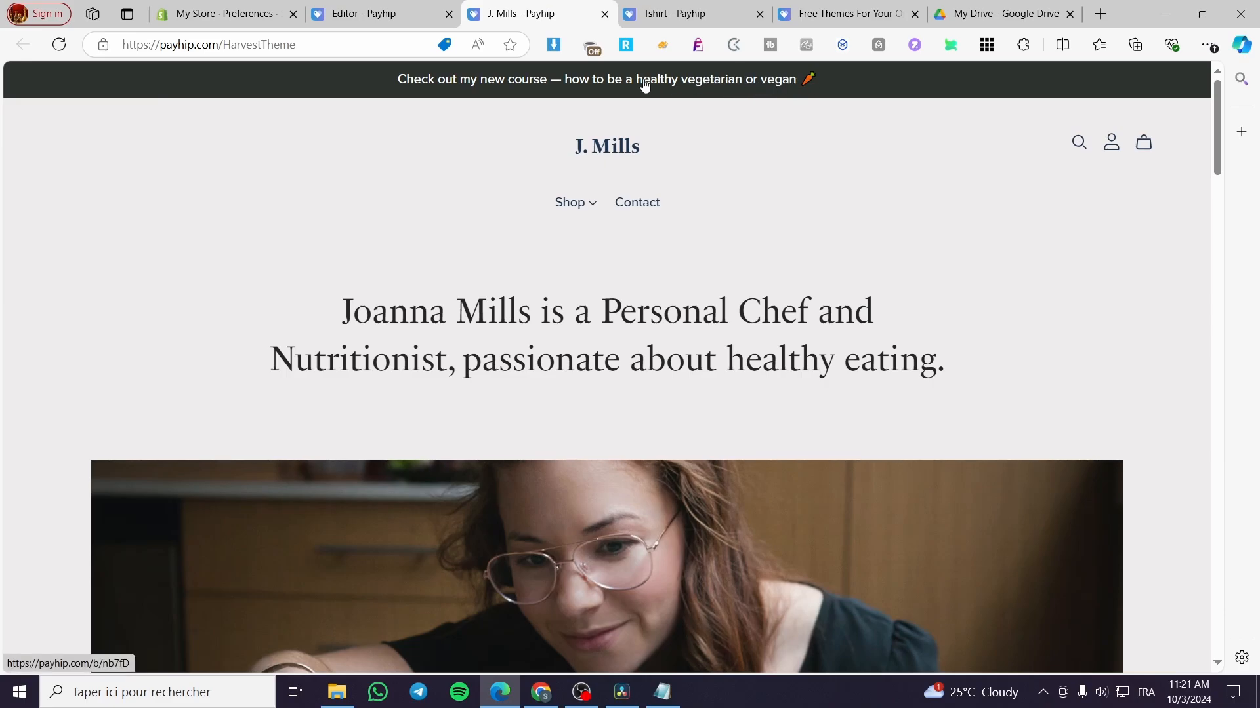
{"action": "left_click", "coordinate": [400, 24]}
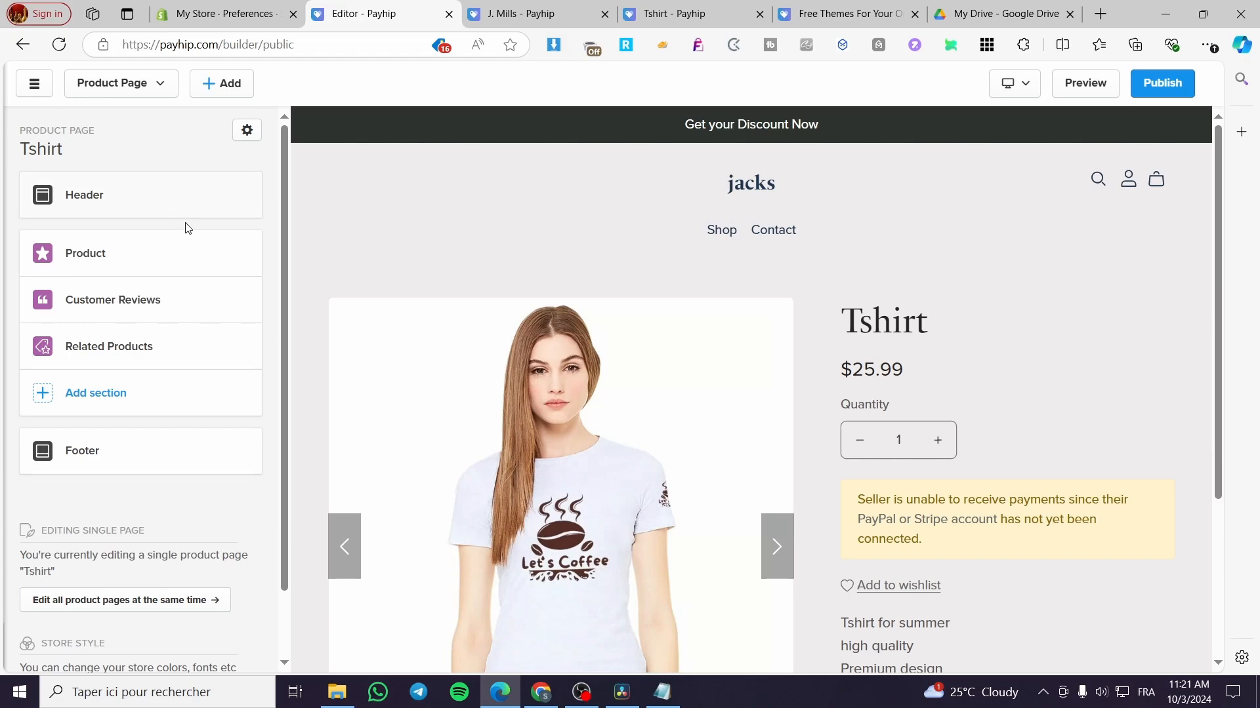
- Start adding a section to the Tshirt page, check the Harvest demo's opening text, and show the Text section layouts
{"action": "left_click", "coordinate": [98, 401]}
{"action": "left_click", "coordinate": [536, 20]}
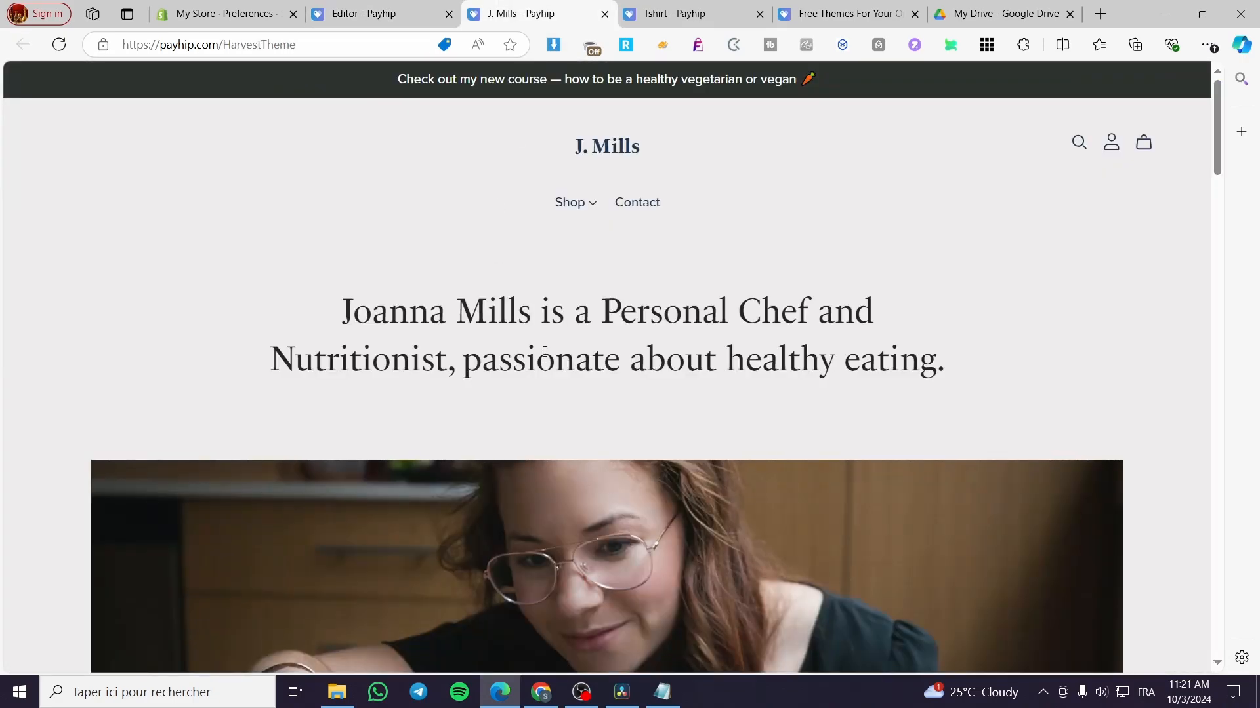
{"action": "left_click", "coordinate": [380, 14]}
{"action": "left_click", "coordinate": [278, 399]}
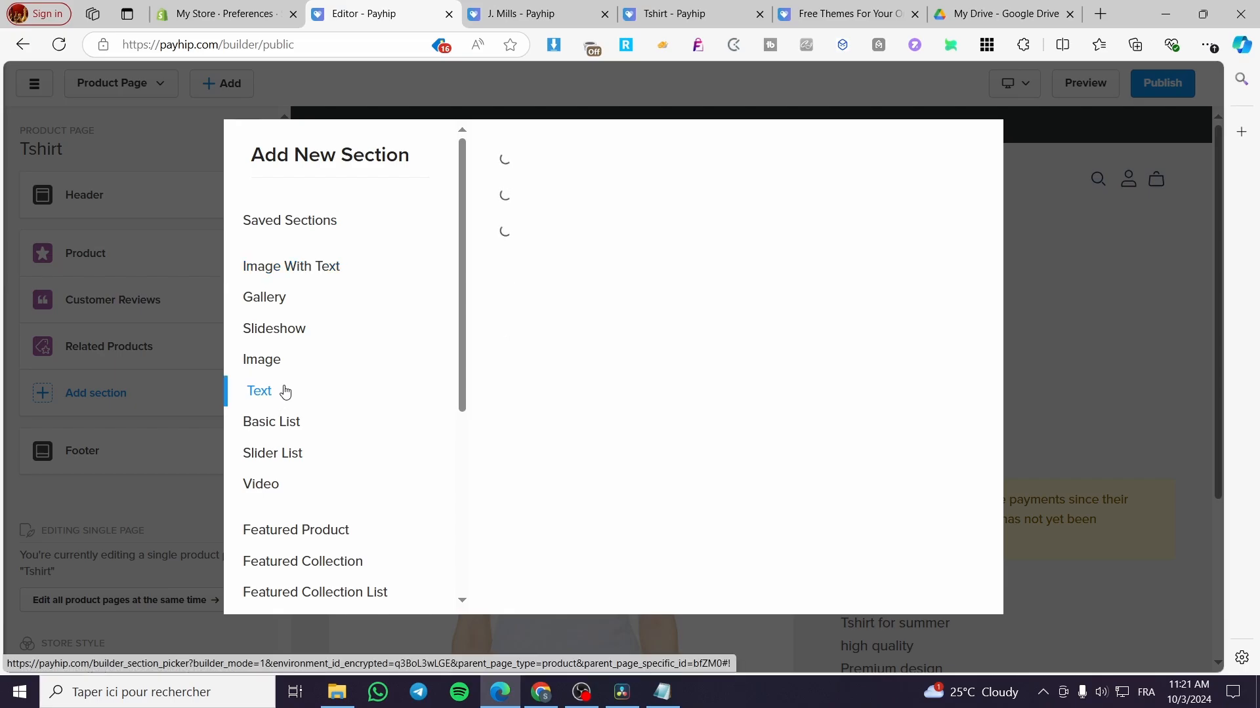
- Compare the available text layouts with the headline, banner image and book collection on the Harvest demo's home page
{"action": "left_click", "coordinate": [541, 25]}
{"action": "scroll", "coordinate": [658, 478], "scroll_direction": "down", "scroll_amount": 6}
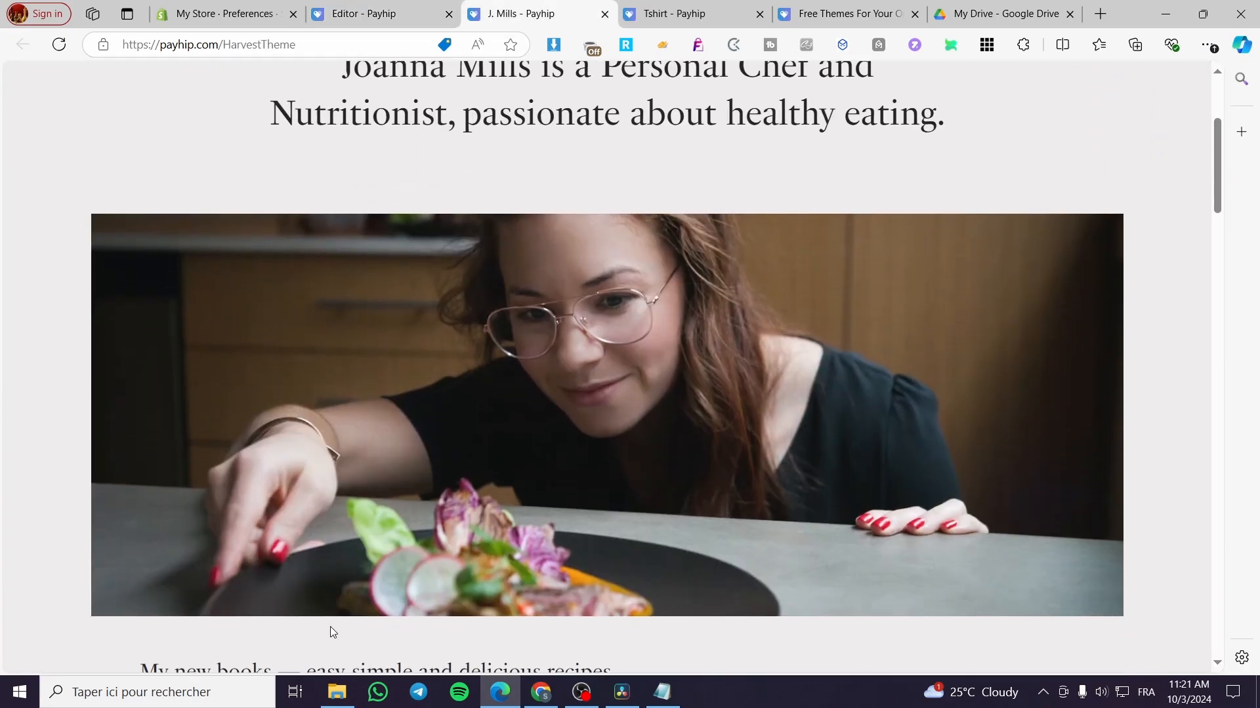
{"action": "scroll", "coordinate": [666, 446], "scroll_direction": "down", "scroll_amount": 1}
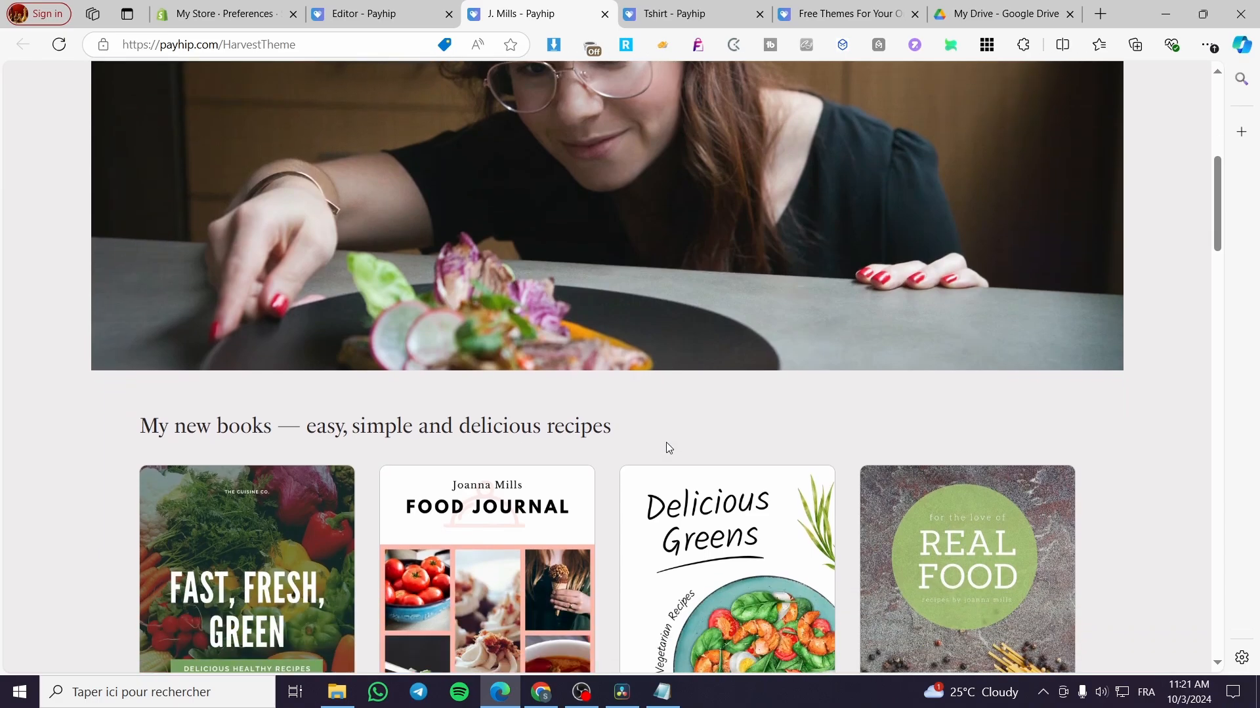
{"action": "scroll", "coordinate": [666, 444], "scroll_direction": "up", "scroll_amount": 8}
{"action": "left_click", "coordinate": [381, 14]}
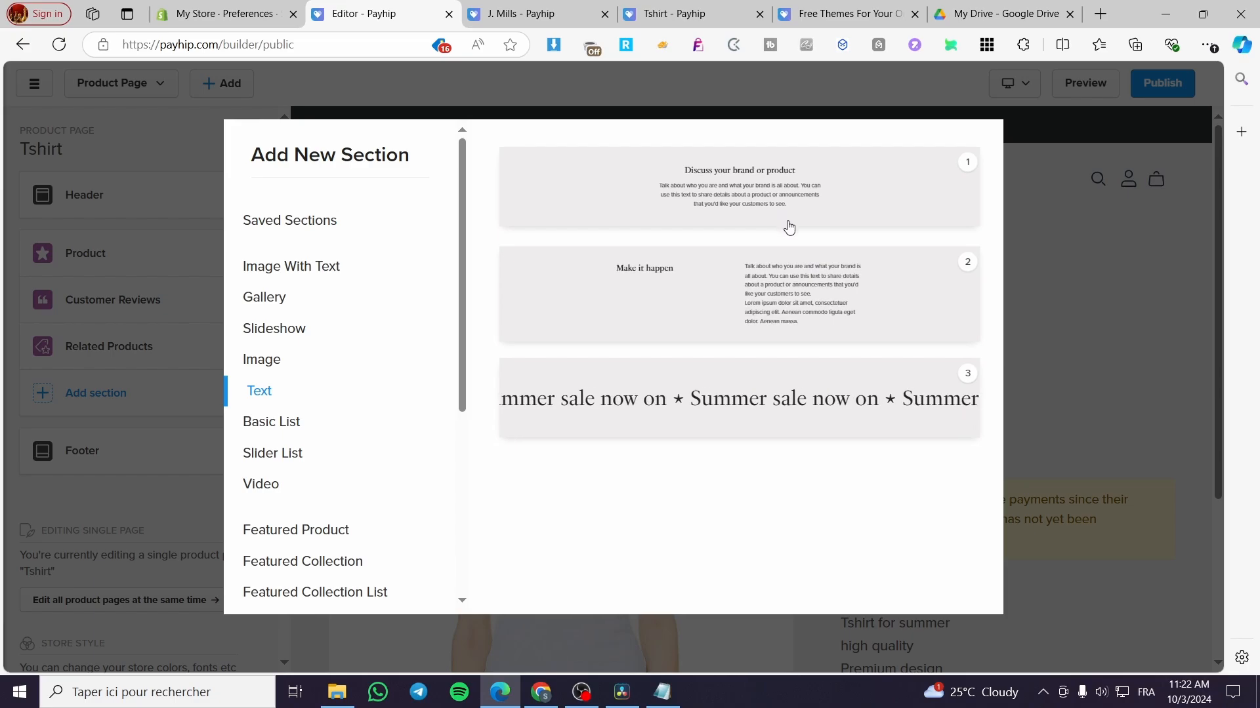
{"action": "left_click", "coordinate": [509, 11]}
{"action": "left_click", "coordinate": [424, 5]}
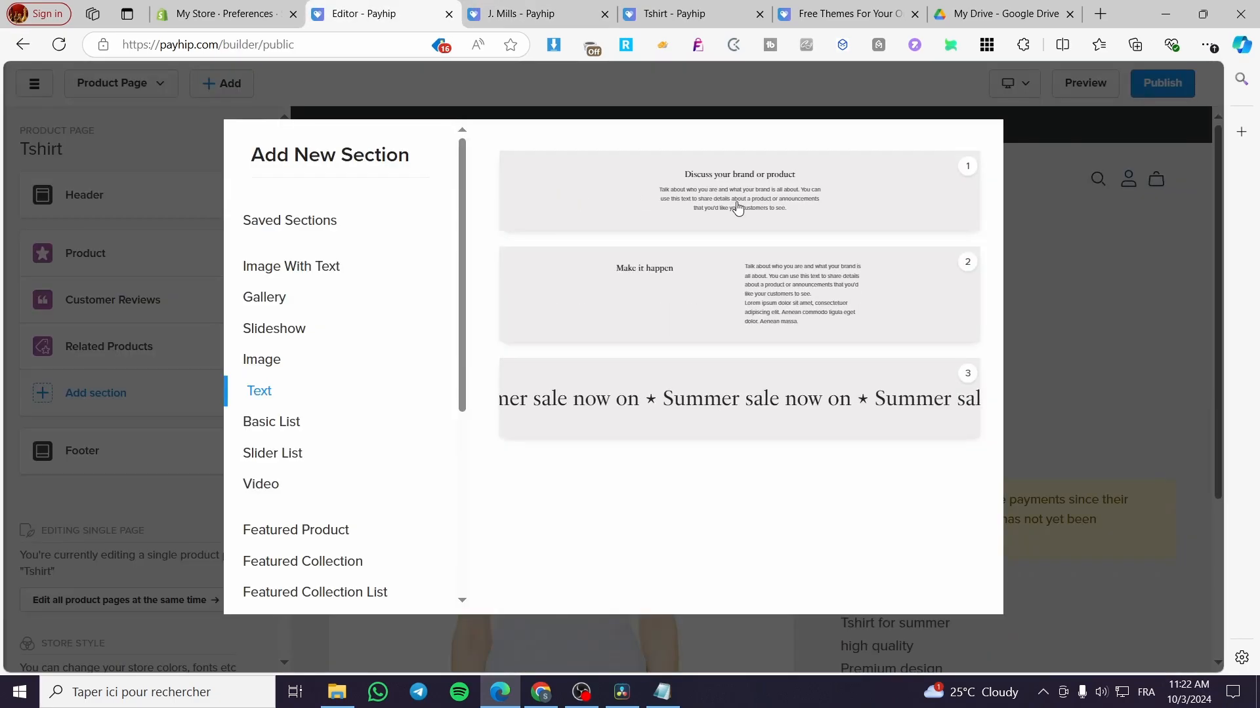
- Add and save the centered "Discuss your brand or product" text section, and move it directly above the Product section
{"action": "left_click", "coordinate": [738, 209]}
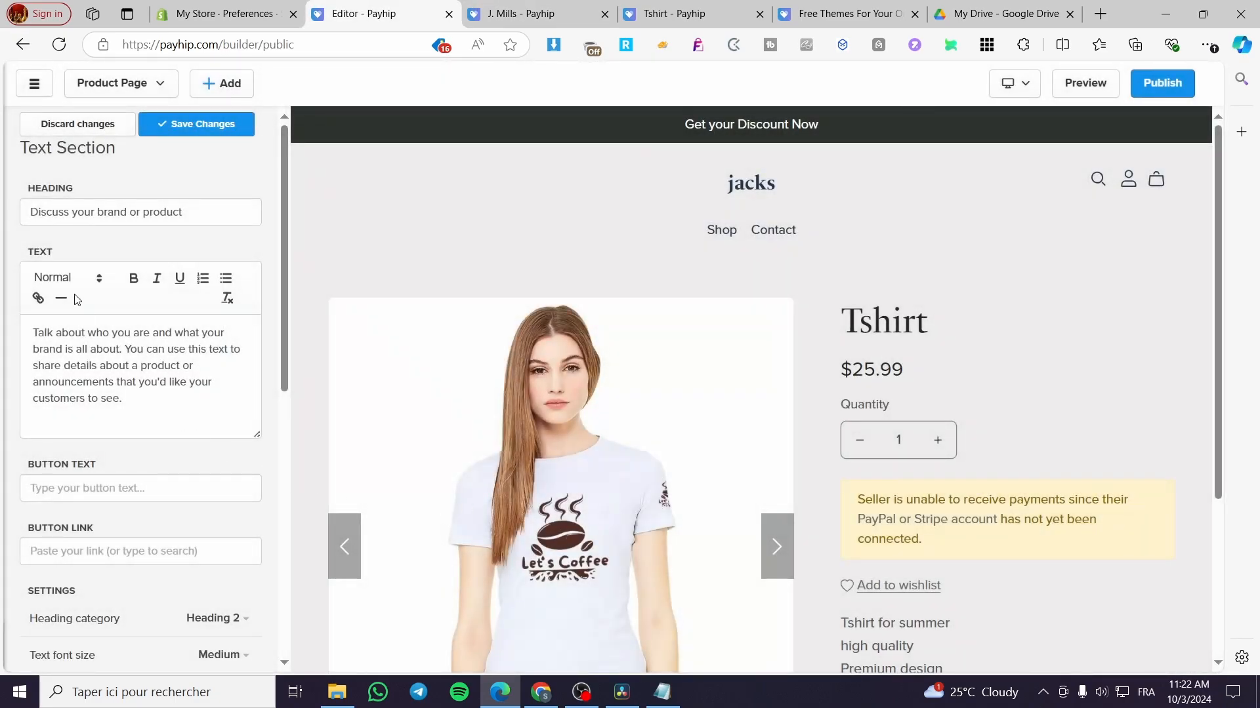
{"action": "left_click", "coordinate": [180, 124]}
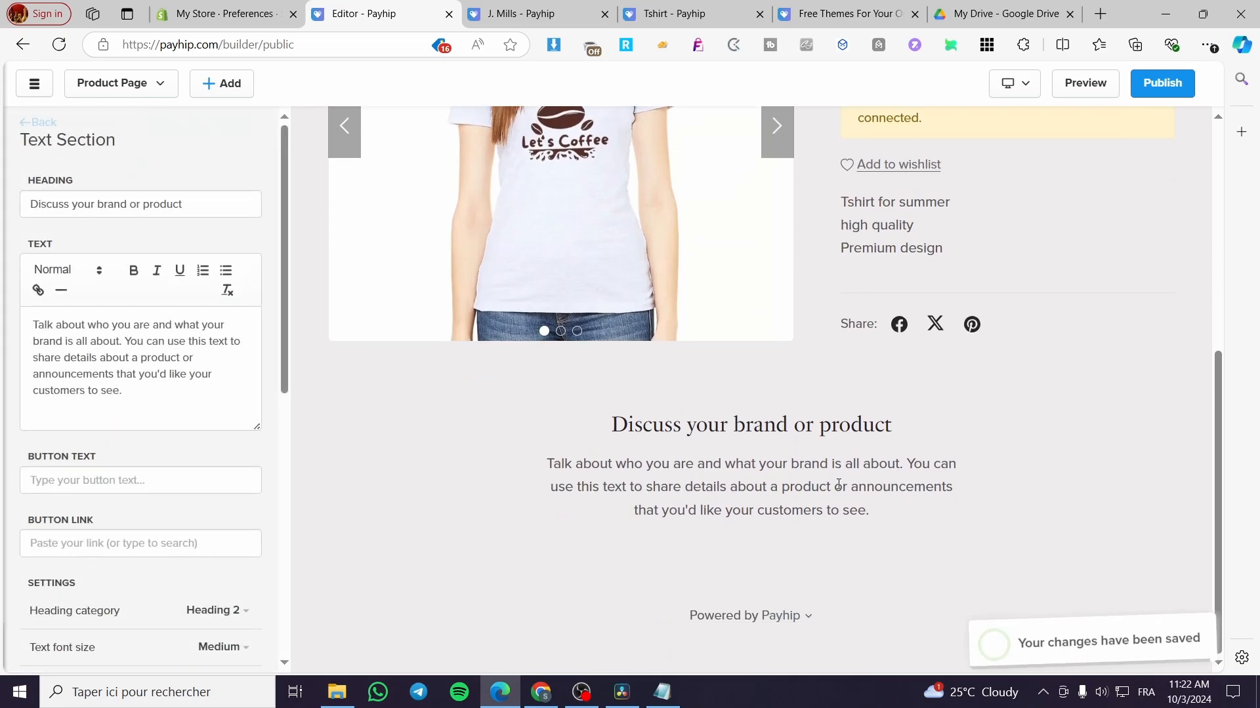
{"action": "left_click", "coordinate": [41, 123]}
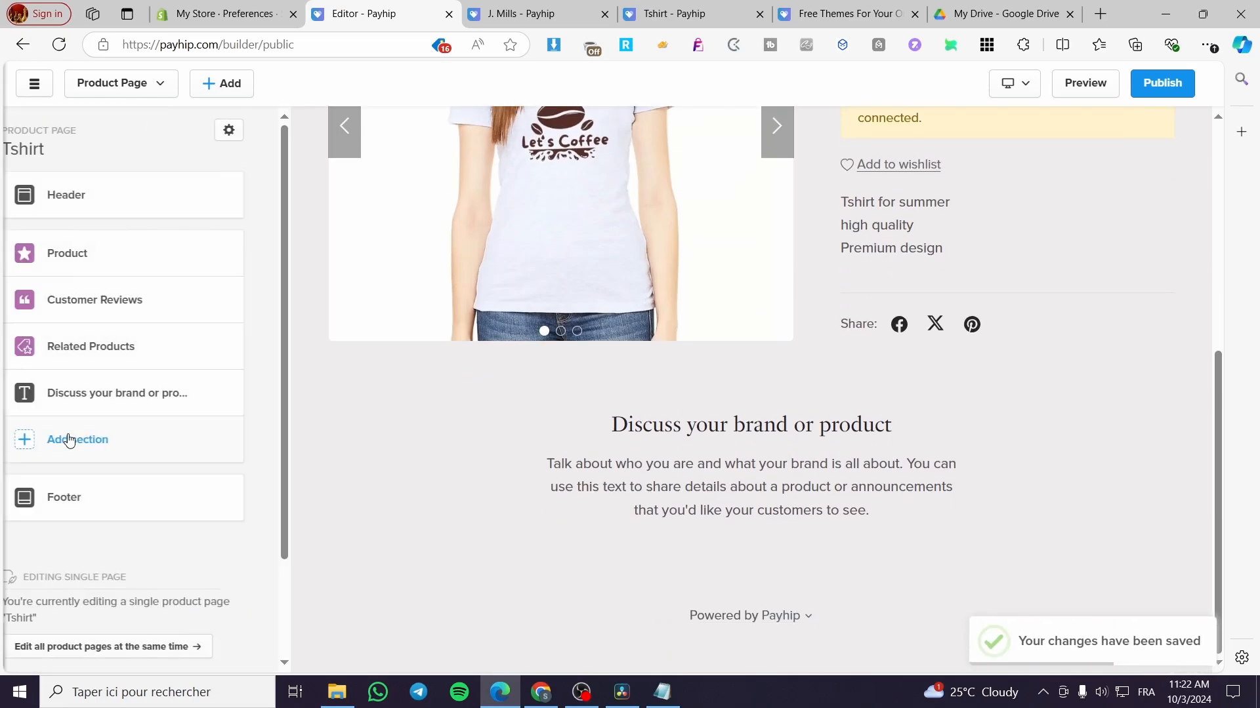
{"action": "left_click_drag", "start_coordinate": [43, 398], "coordinate": [48, 255]}
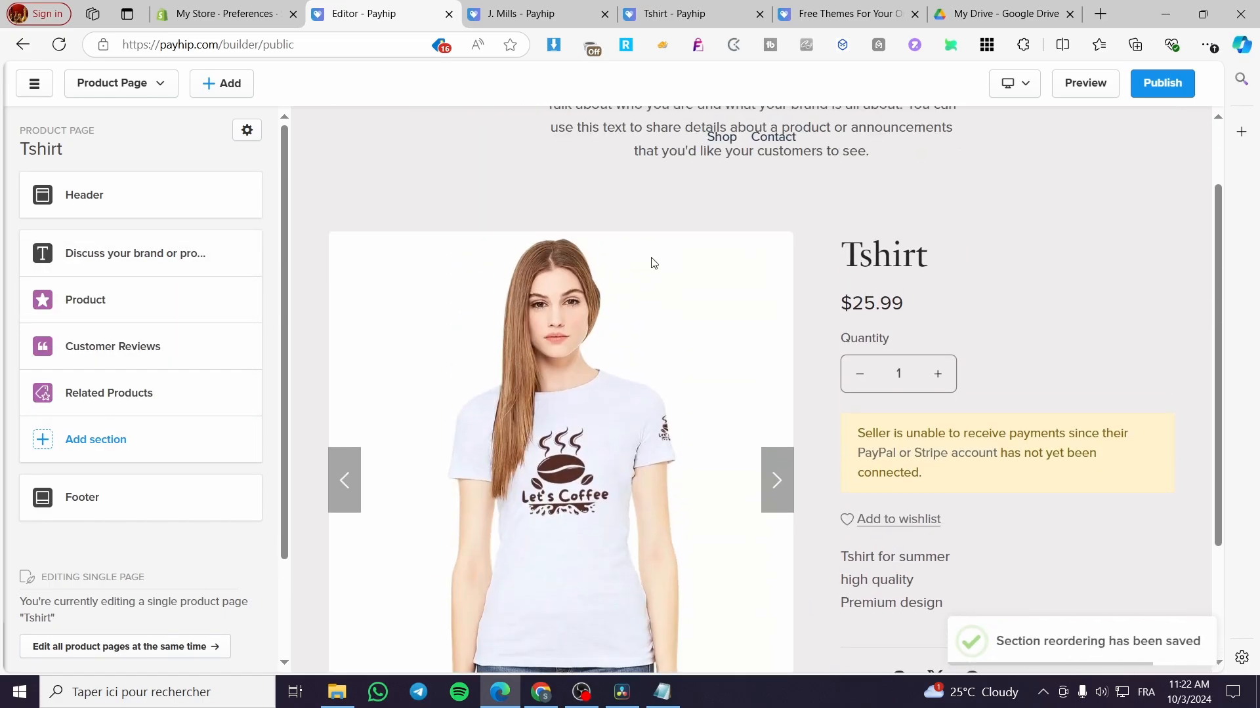
{"action": "scroll", "coordinate": [667, 305], "scroll_direction": "up", "scroll_amount": 2}
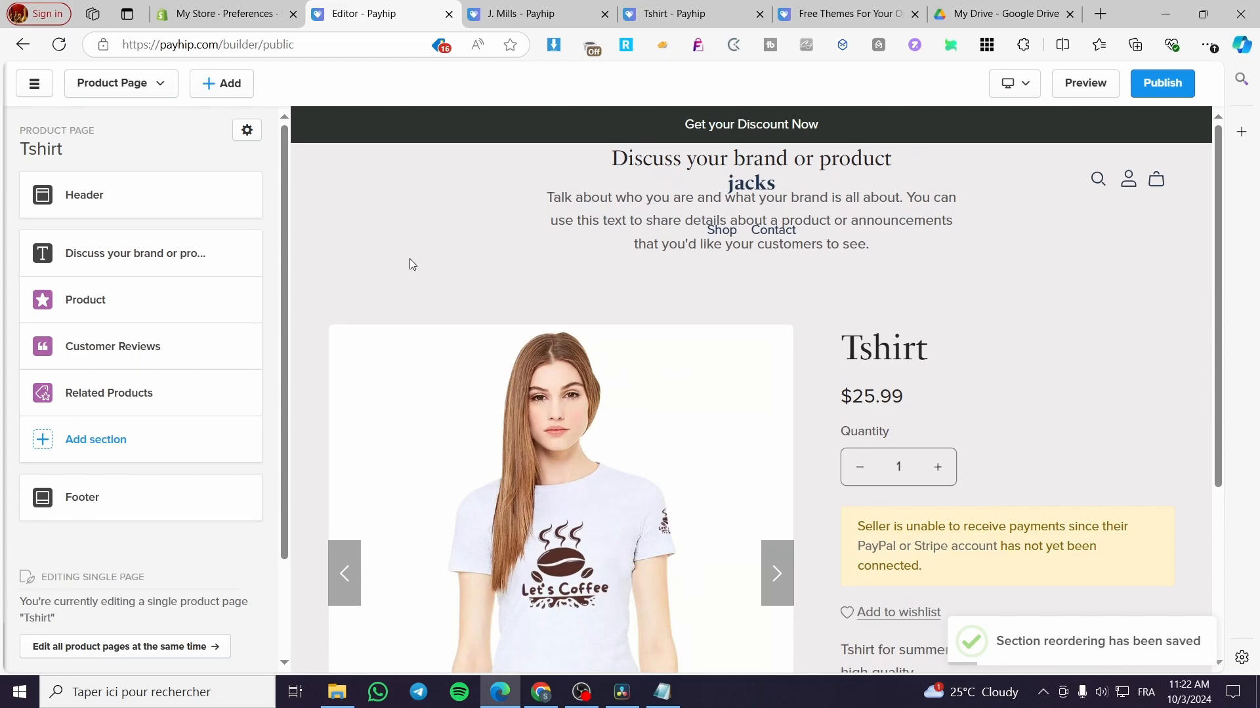
- Clear the body text of the "Discuss your brand or product" section, leaving only its heading, and save the change
{"action": "left_click", "coordinate": [98, 256]}
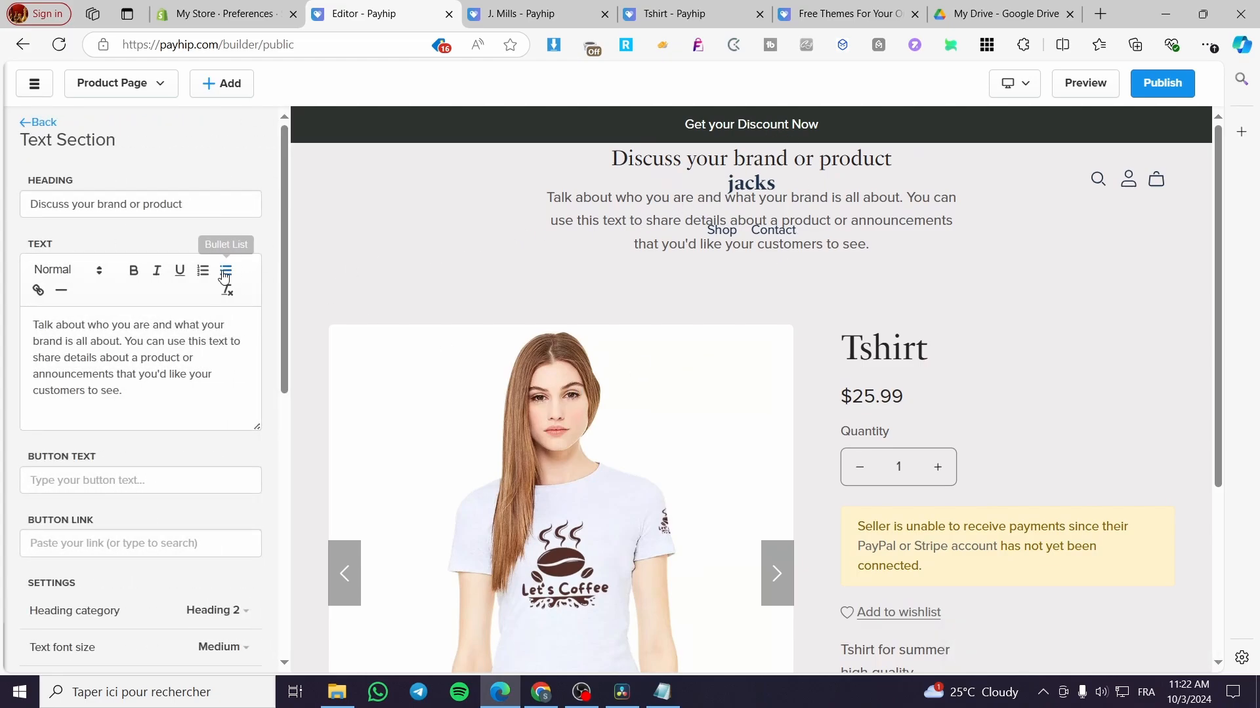
{"action": "left_click_drag", "start_coordinate": [123, 391], "coordinate": [2, 334]}
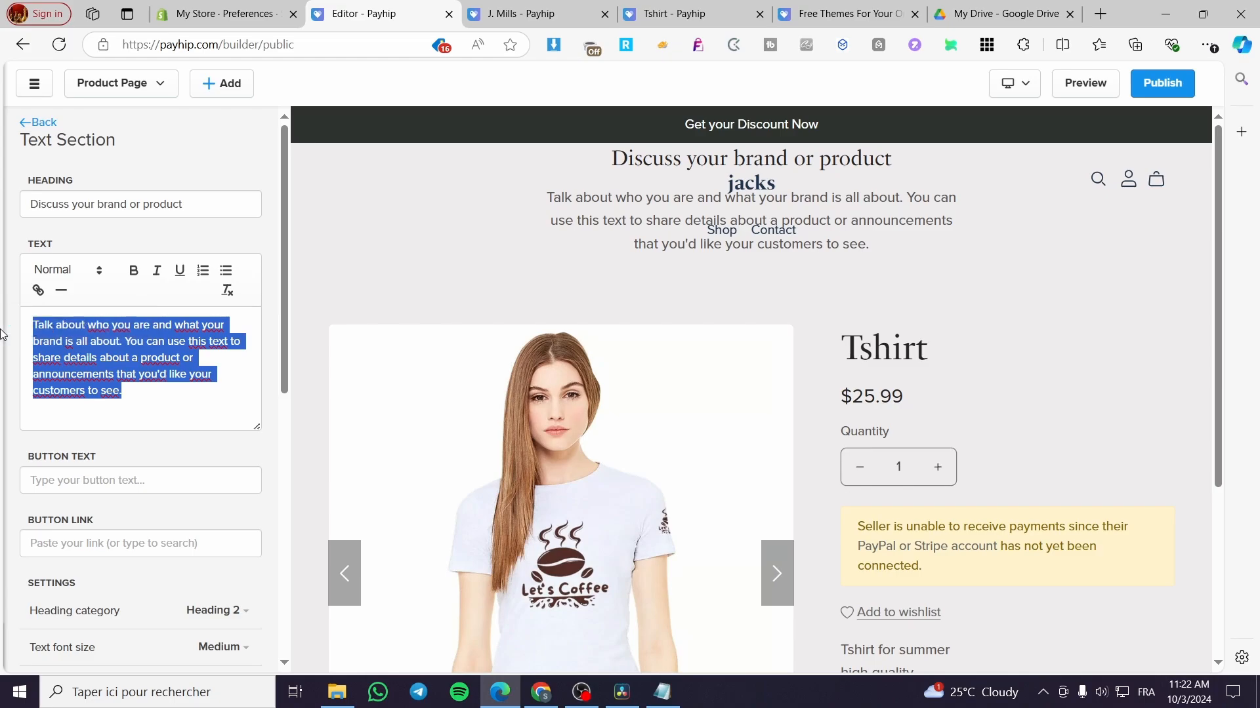
{"action": "key", "text": "BackSpace"}
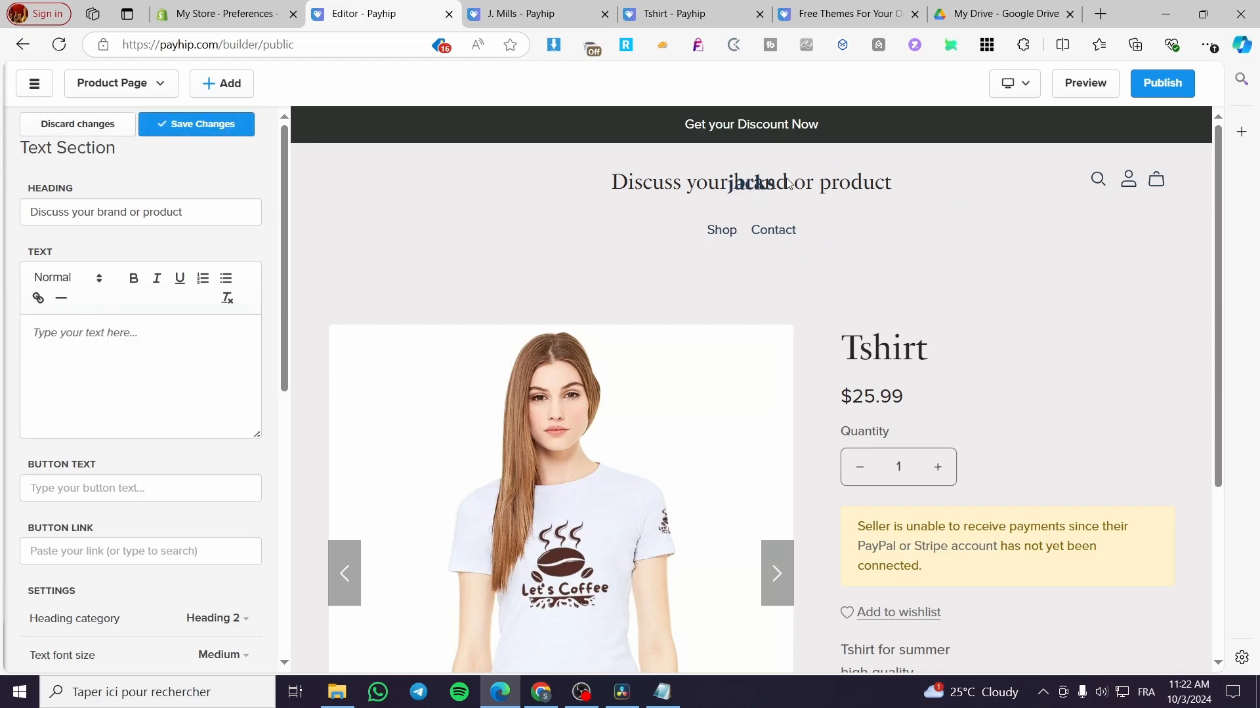
{"action": "left_click", "coordinate": [238, 129]}
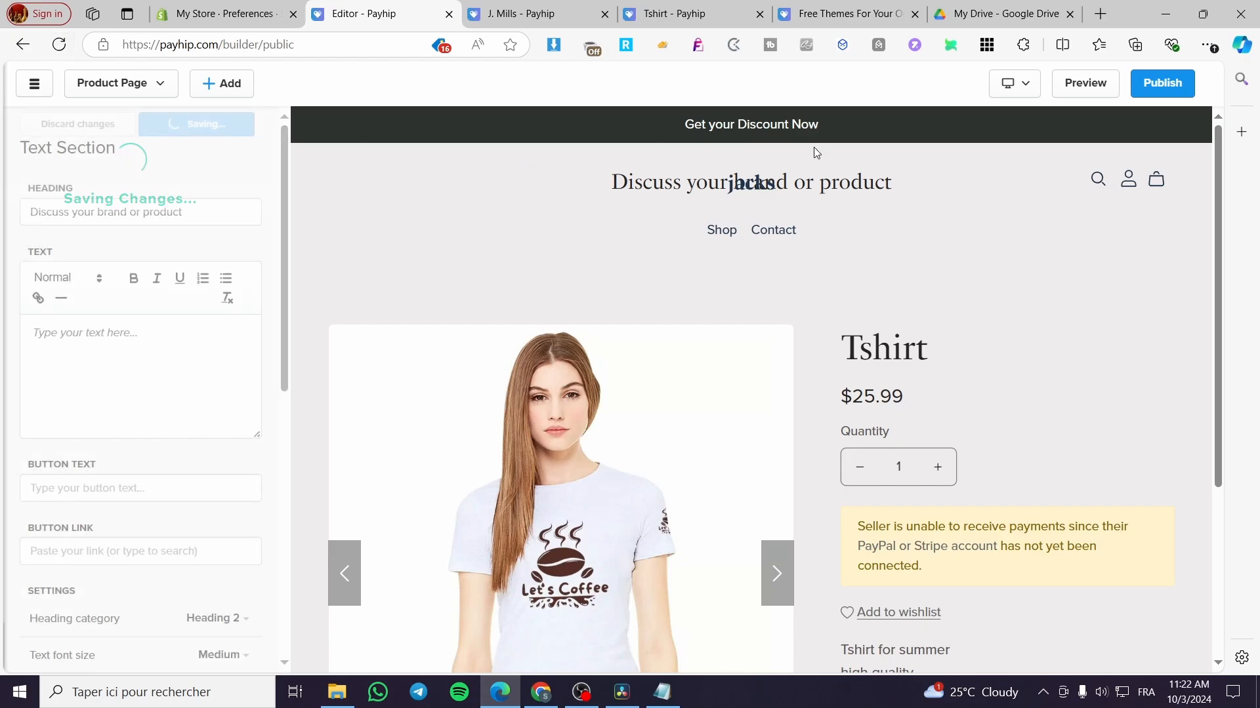
- Reload the store editor and review the All Products home page
{"action": "left_click", "coordinate": [59, 44]}
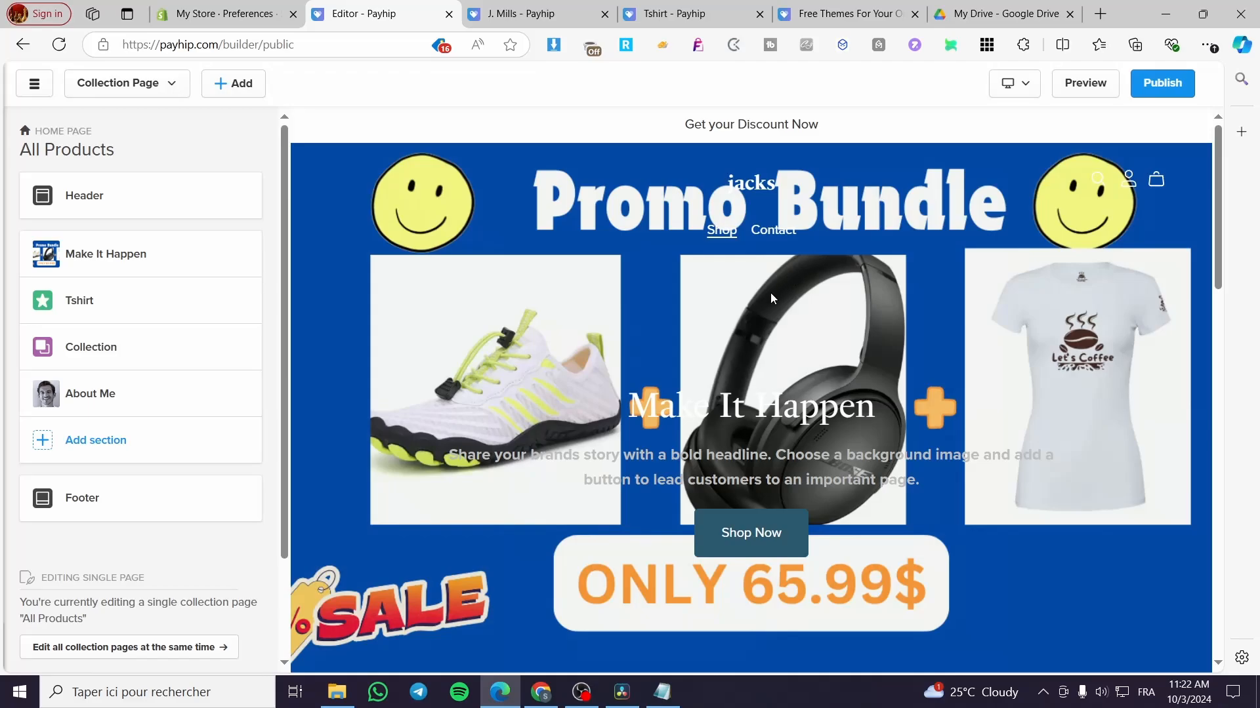
{"action": "scroll", "coordinate": [651, 418], "scroll_direction": "down", "scroll_amount": 3}
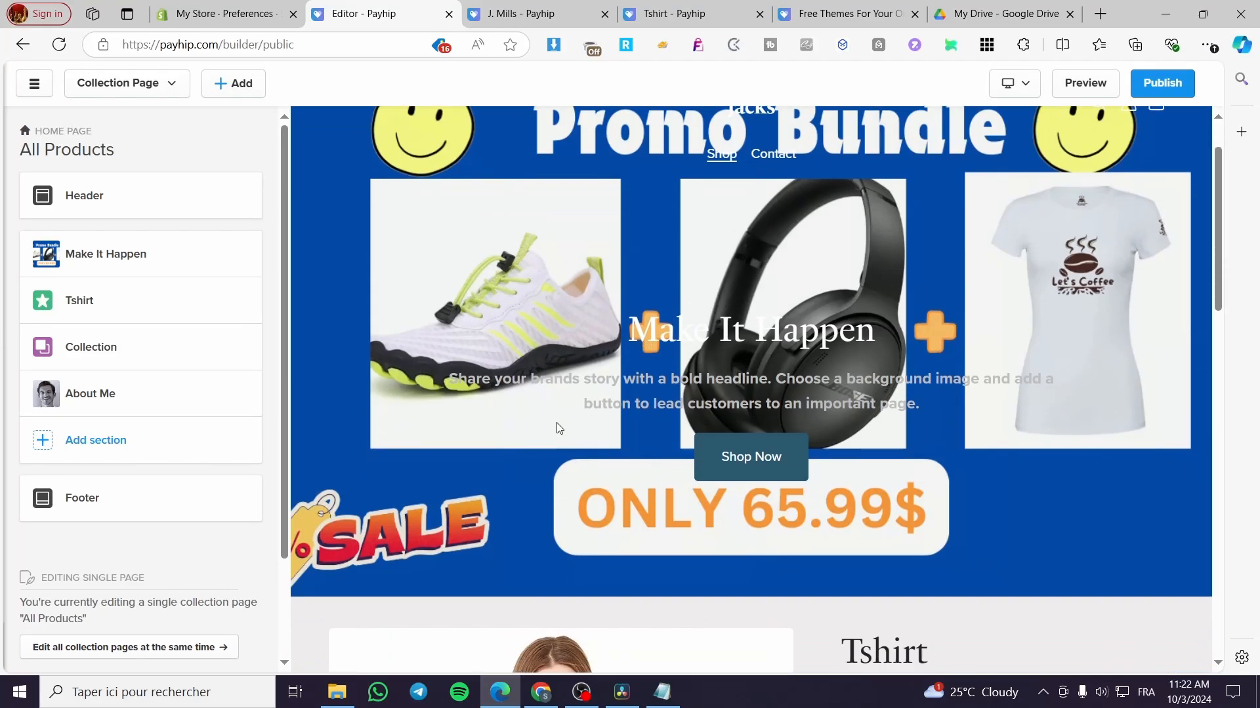
{"action": "scroll", "coordinate": [524, 404], "scroll_direction": "up", "scroll_amount": 3}
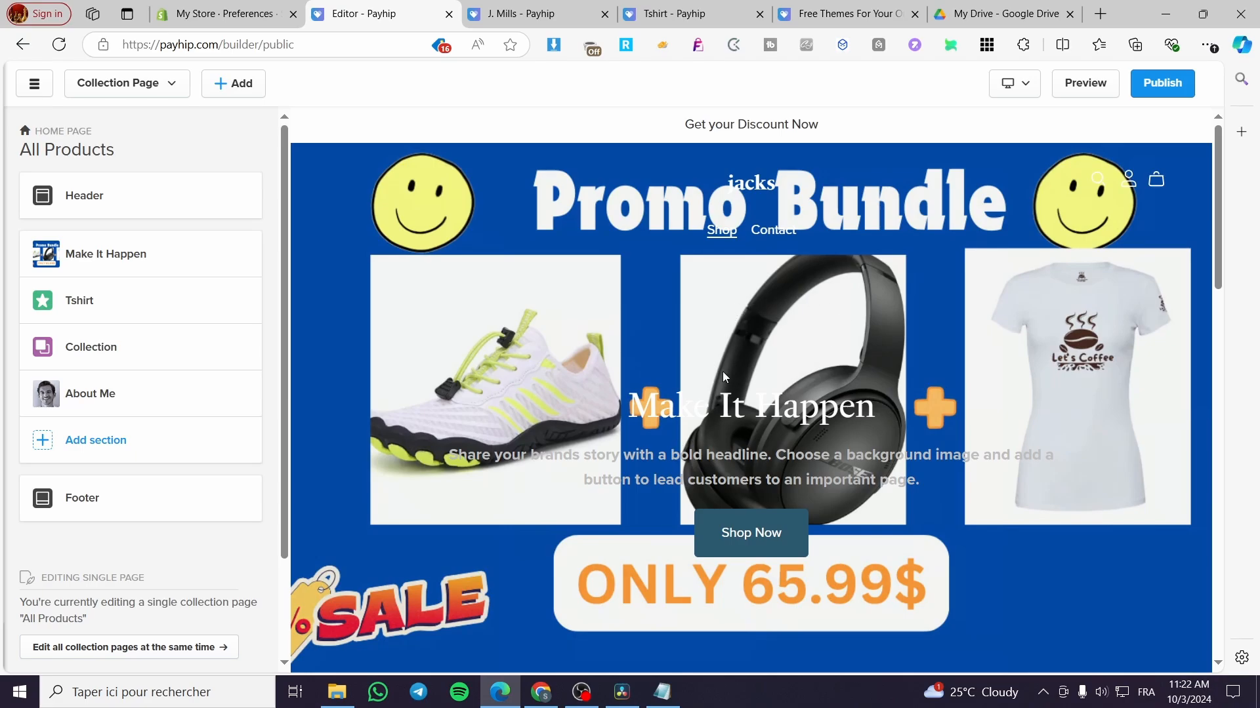
- Delete the Make It Happen banner section from the All Products home page
{"action": "left_click", "coordinate": [234, 254]}
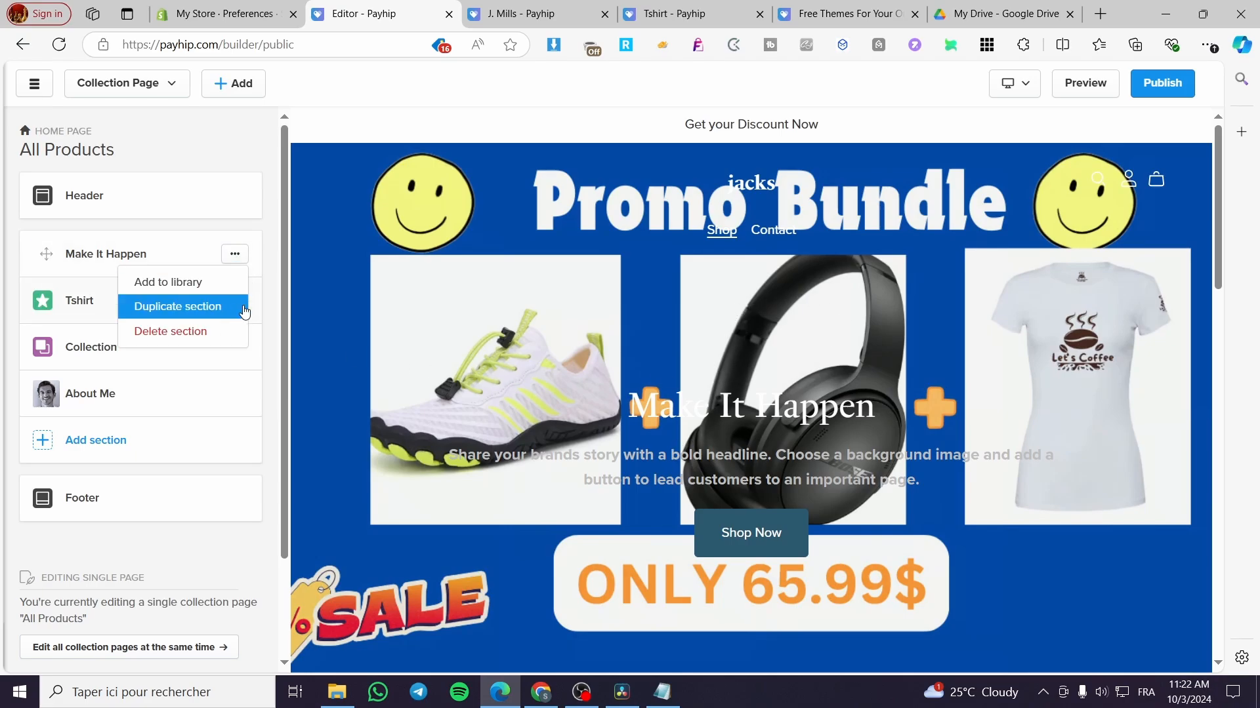
{"action": "left_click", "coordinate": [197, 334]}
{"action": "left_click", "coordinate": [561, 459]}
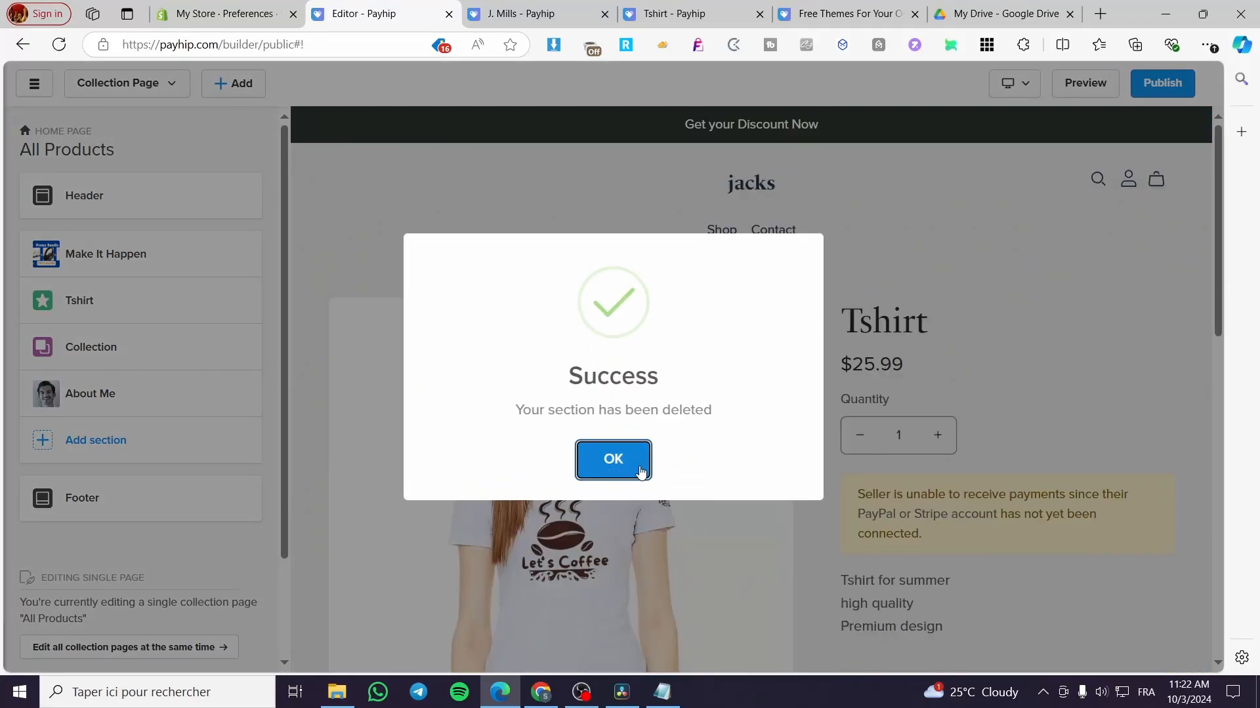
{"action": "left_click", "coordinate": [633, 468]}
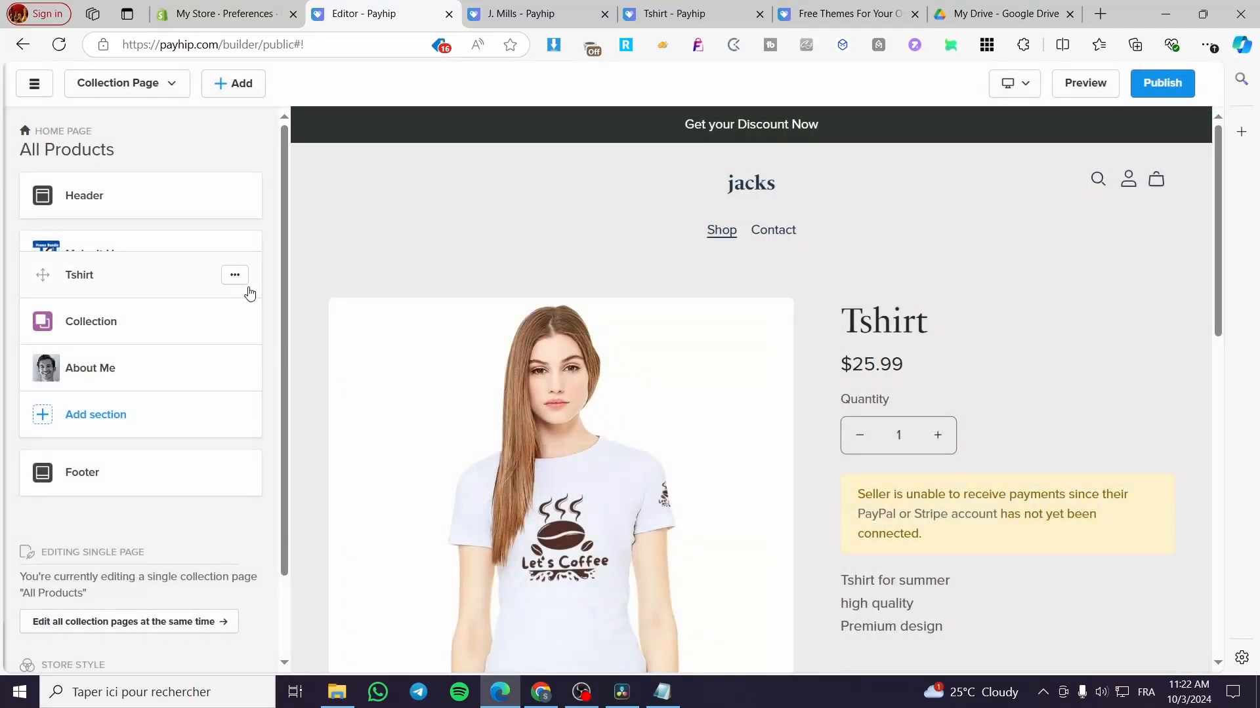
- Delete the Tshirt featured product section from the All Products home page
{"action": "left_click", "coordinate": [235, 254]}
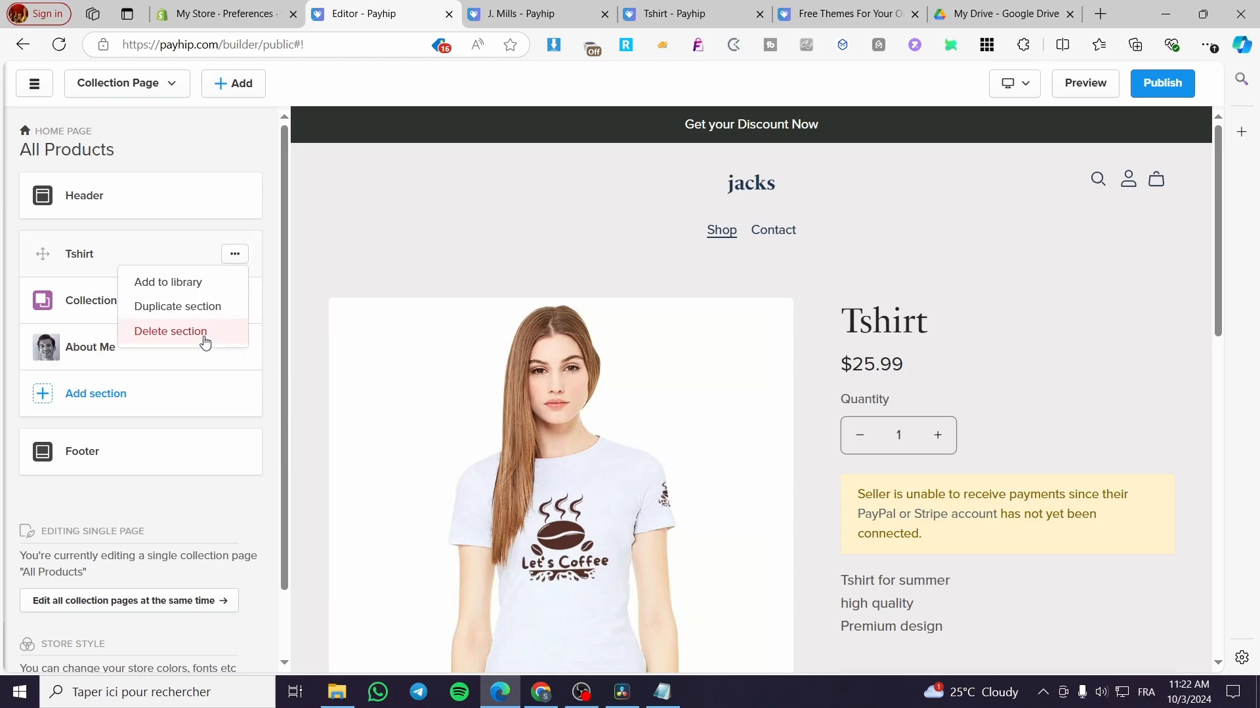
{"action": "left_click", "coordinate": [197, 332]}
{"action": "left_click", "coordinate": [545, 458]}
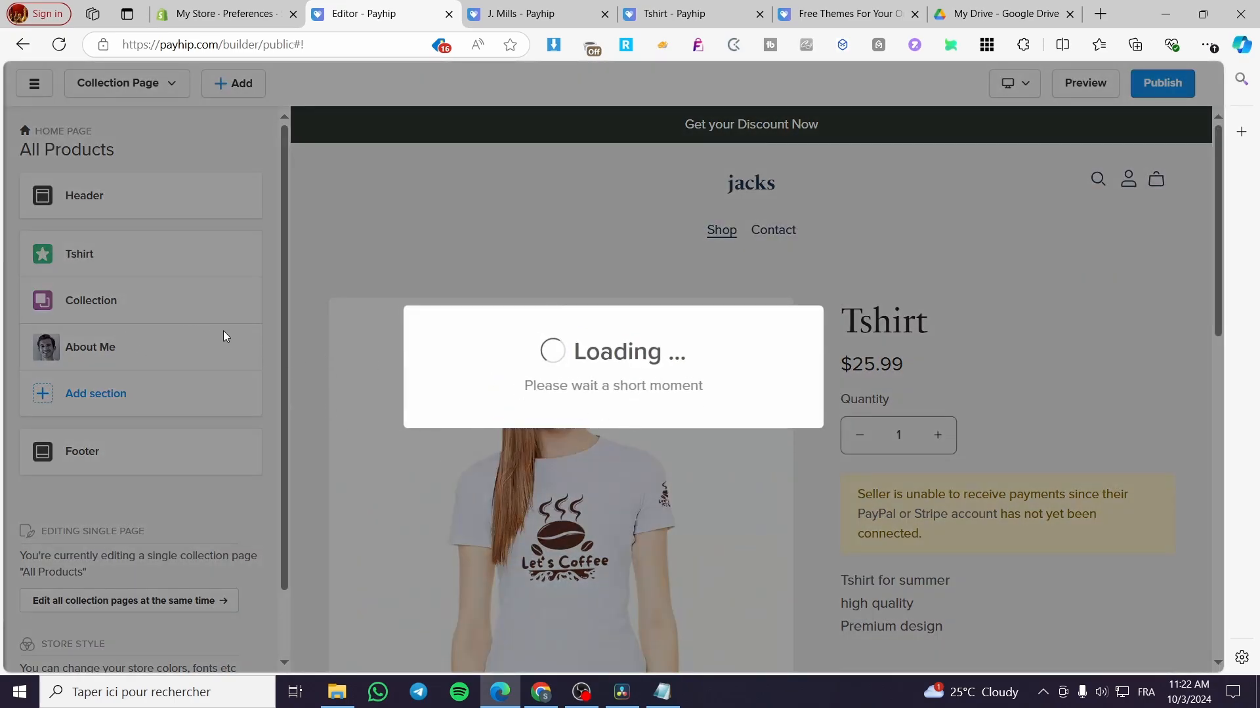
{"action": "left_click", "coordinate": [580, 462]}
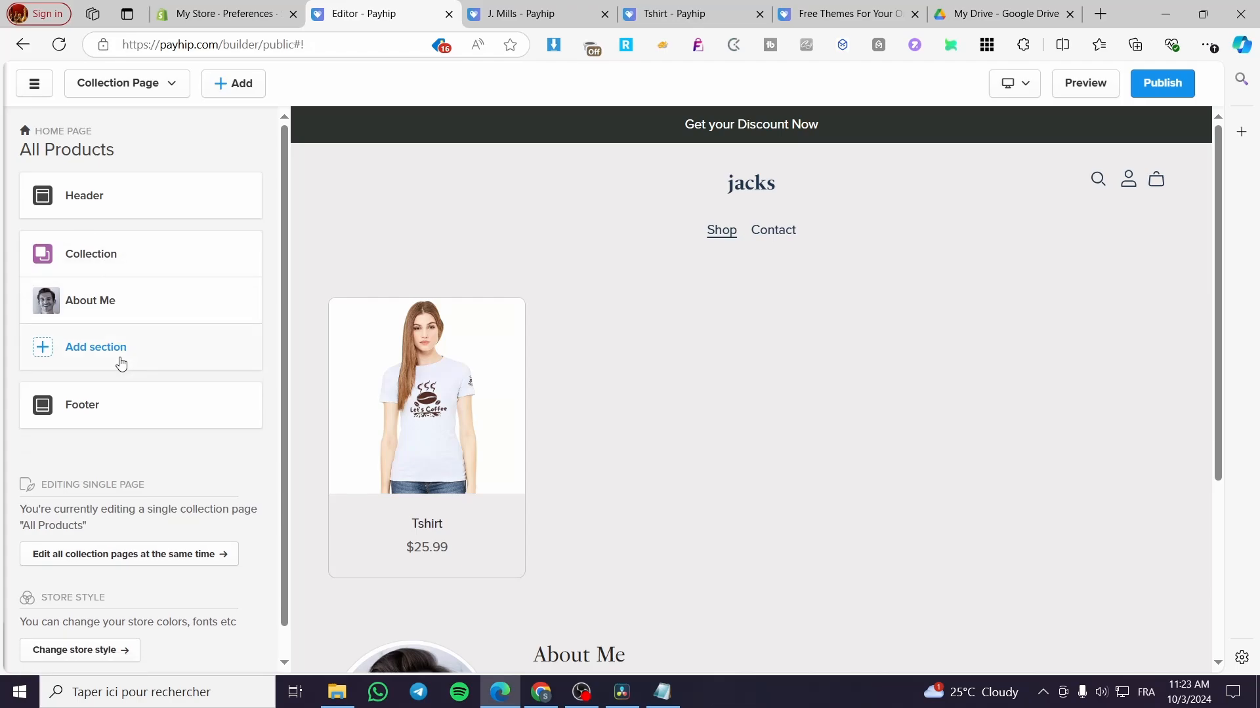
- Check the "My new books" collection on the Harvest demo's home page and return to the editor
{"action": "left_click", "coordinate": [531, 13]}
{"action": "scroll", "coordinate": [510, 487], "scroll_direction": "down", "scroll_amount": 10}
{"action": "scroll", "coordinate": [298, 513], "scroll_direction": "down", "scroll_amount": 1}
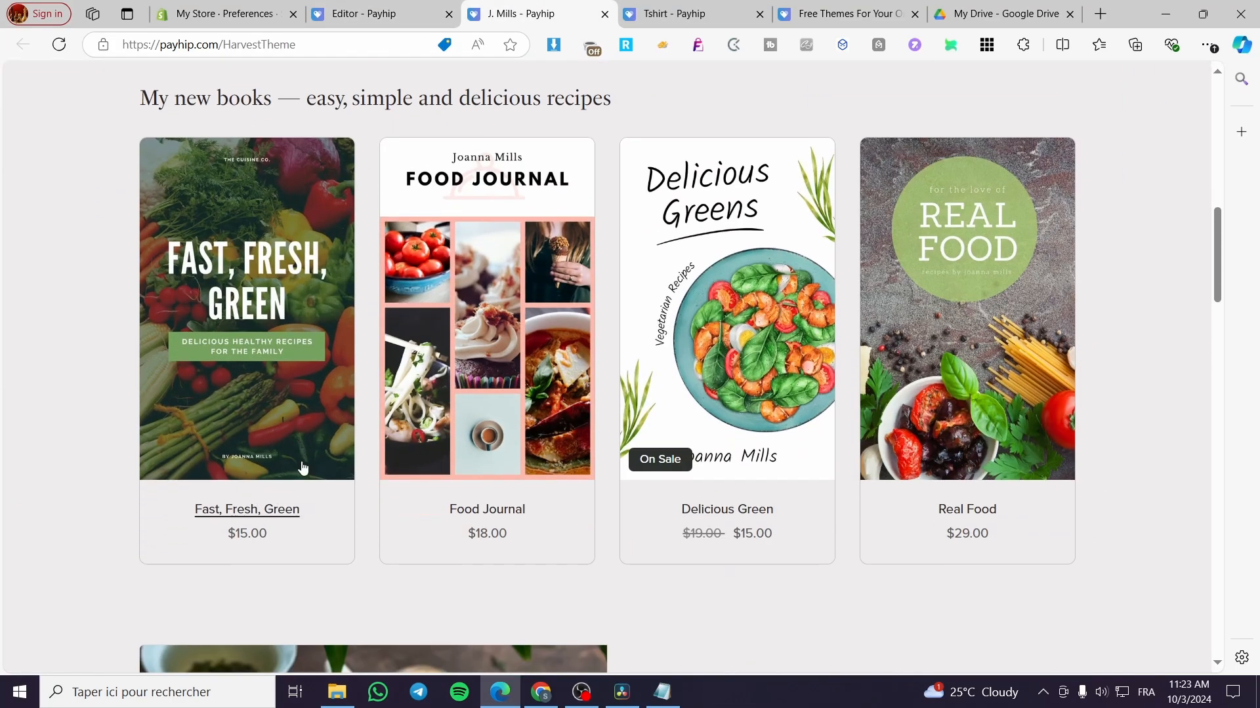
{"action": "key", "text": "ctrl+shift+Tab"}
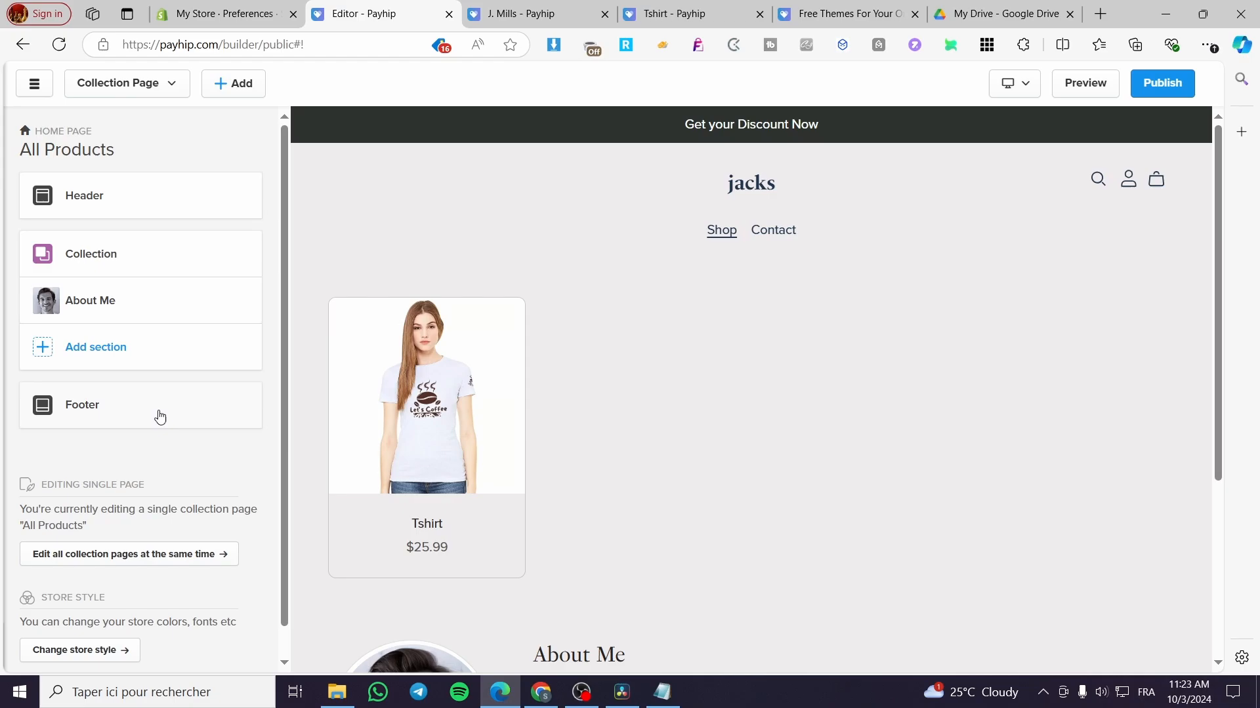
- Look through the Collection section's layout and advanced settings, and go back to the home page's section list
{"action": "left_click", "coordinate": [122, 263]}
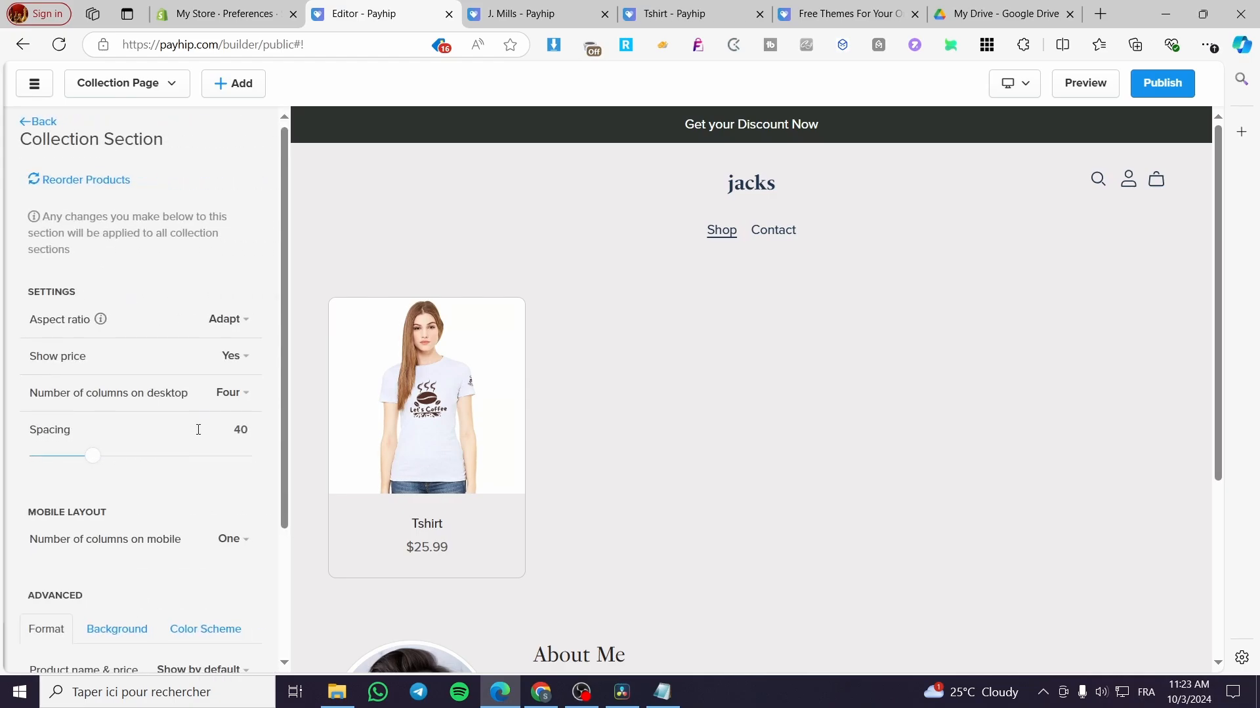
{"action": "scroll", "coordinate": [200, 438], "scroll_direction": "down", "scroll_amount": 3}
{"action": "scroll", "coordinate": [62, 139], "scroll_direction": "up", "scroll_amount": 3}
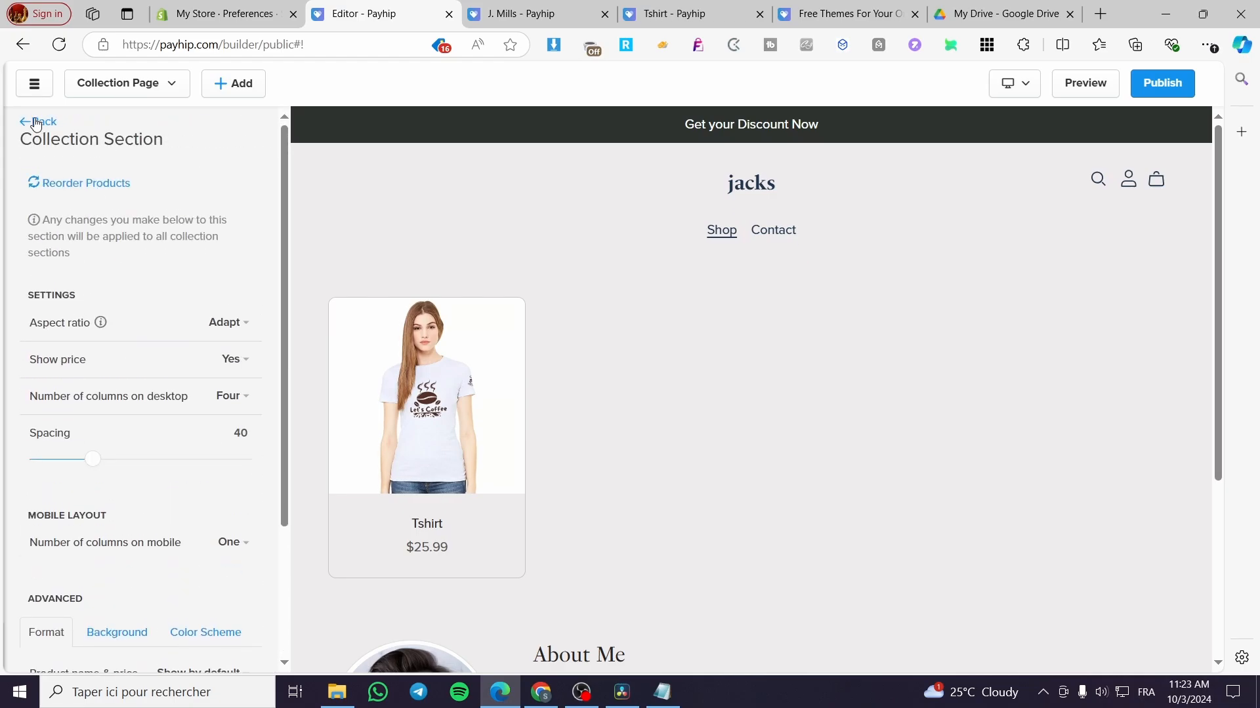
{"action": "left_click", "coordinate": [37, 122]}
- Glance at the Harvest demo's book collection again, and open and leave the store's footer settings
{"action": "left_click", "coordinate": [521, 13]}
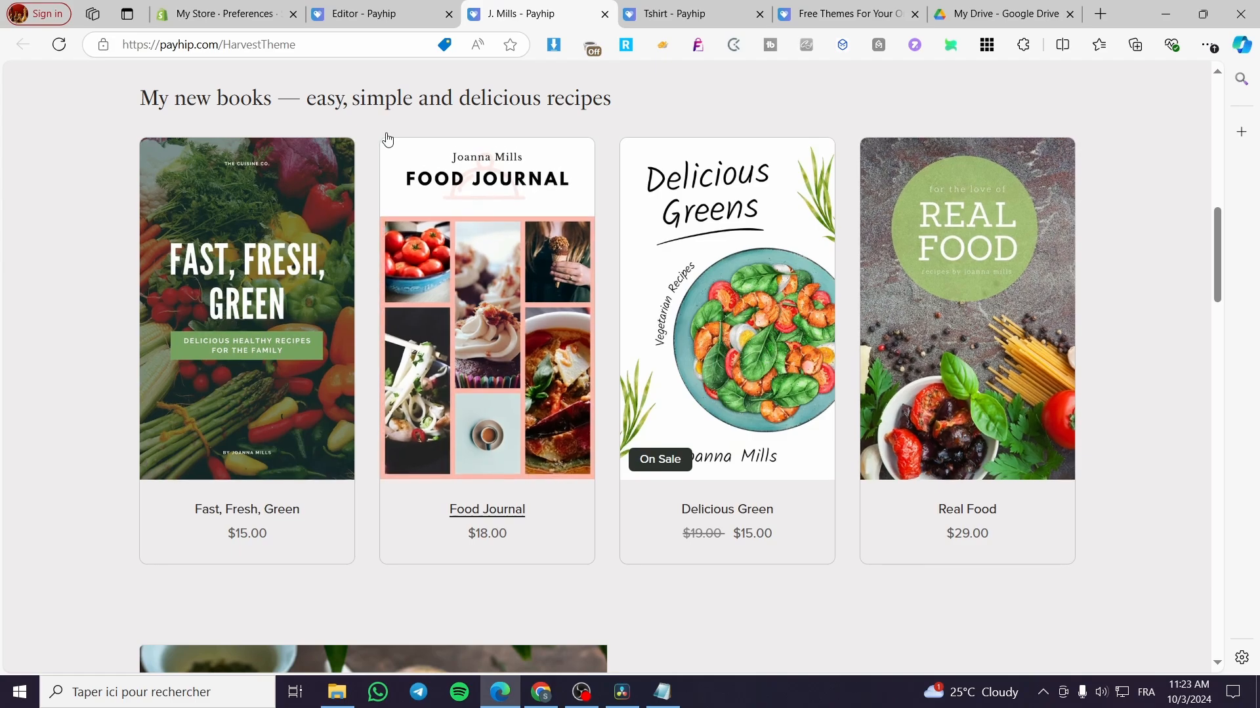
{"action": "left_click", "coordinate": [377, 13]}
{"action": "left_click", "coordinate": [74, 406]}
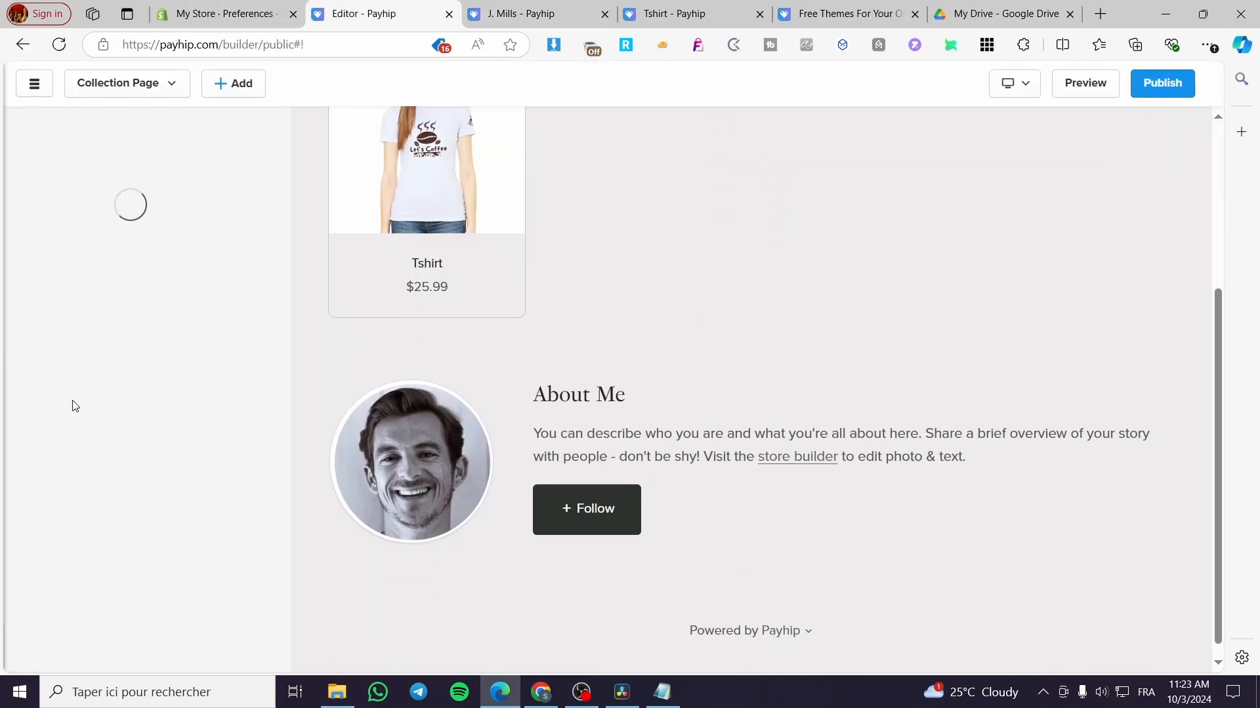
{"action": "left_click", "coordinate": [26, 125]}
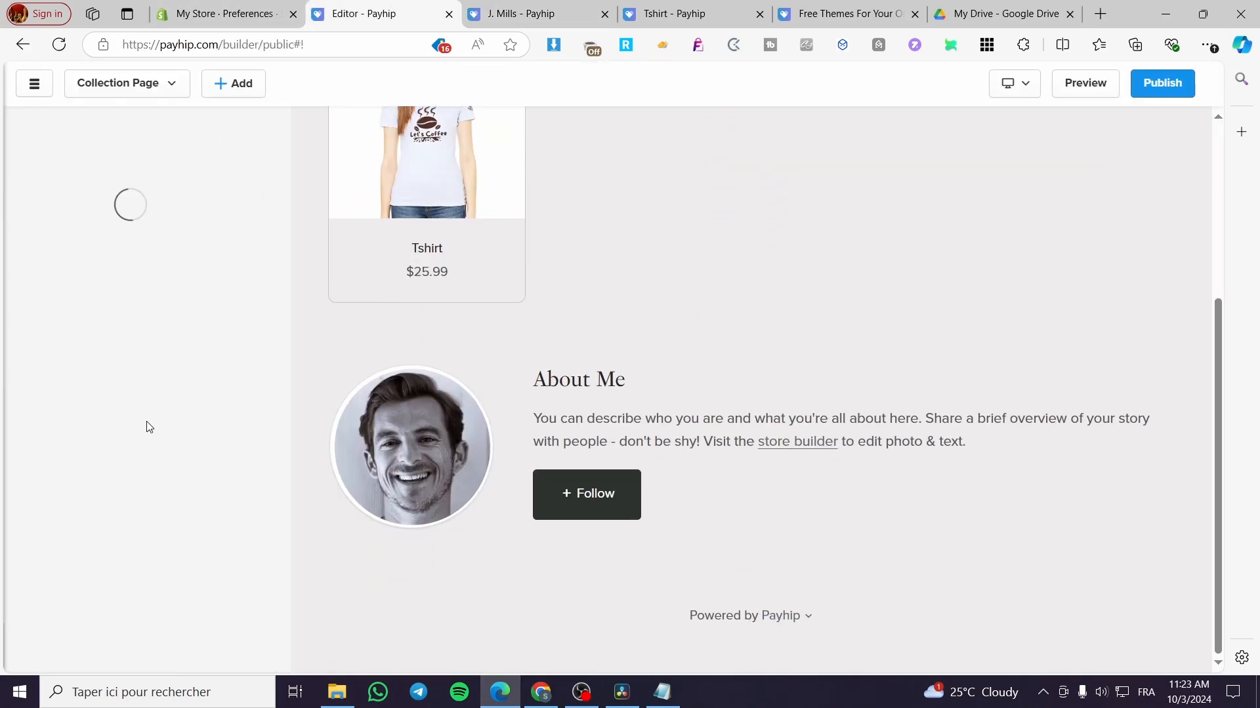
- Open the Text section layouts for the All Products page and check the intro heading on the Harvest demo's home page
{"action": "left_click", "coordinate": [105, 346]}
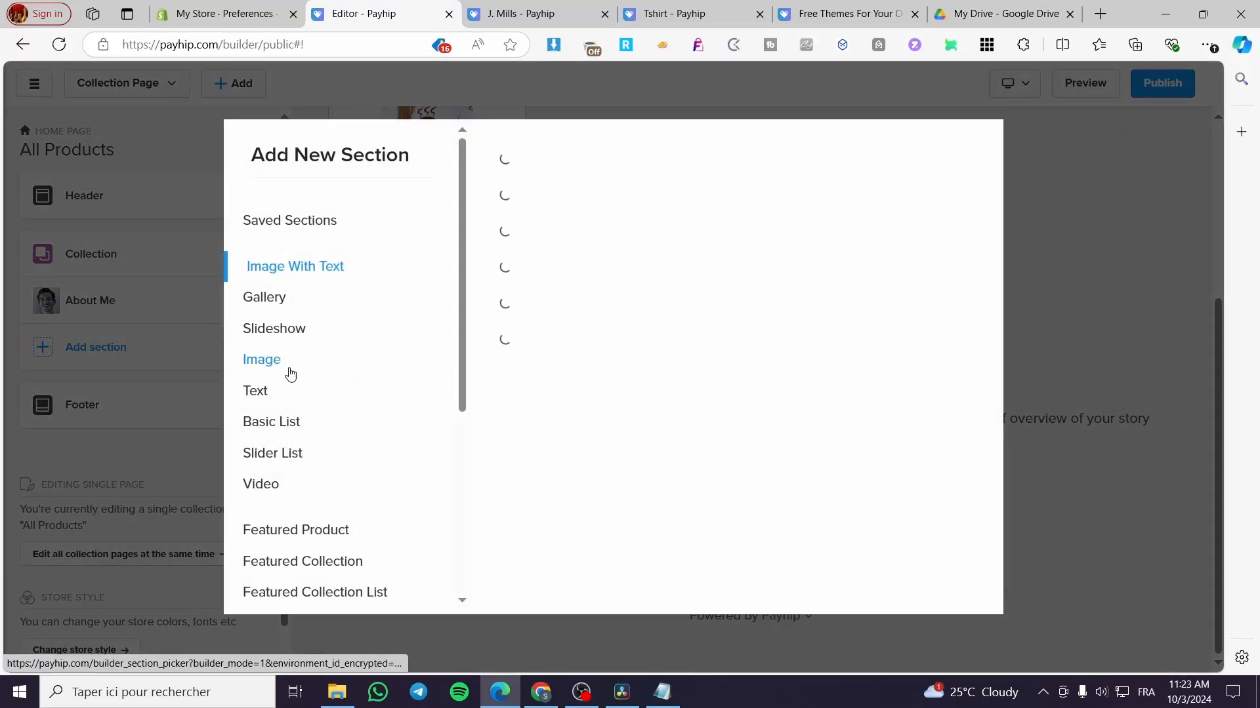
{"action": "left_click", "coordinate": [267, 390]}
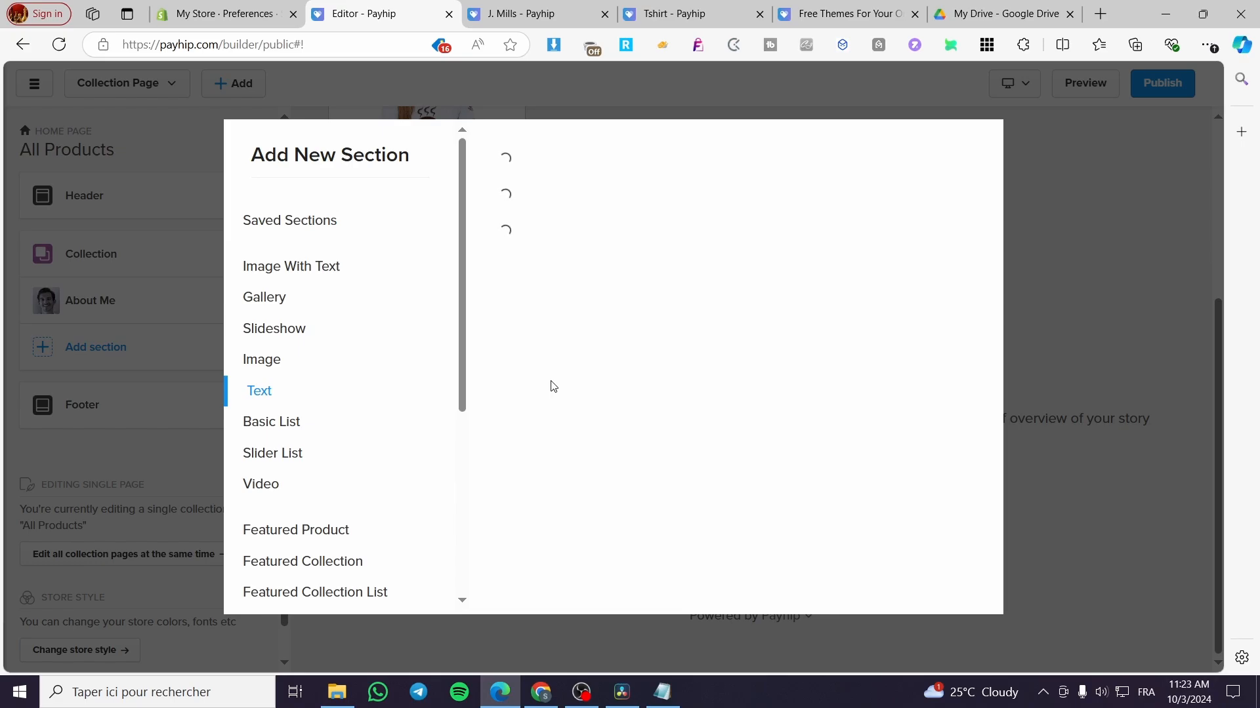
{"action": "left_click", "coordinate": [530, 14]}
{"action": "scroll", "coordinate": [873, 517], "scroll_direction": "up", "scroll_amount": 8}
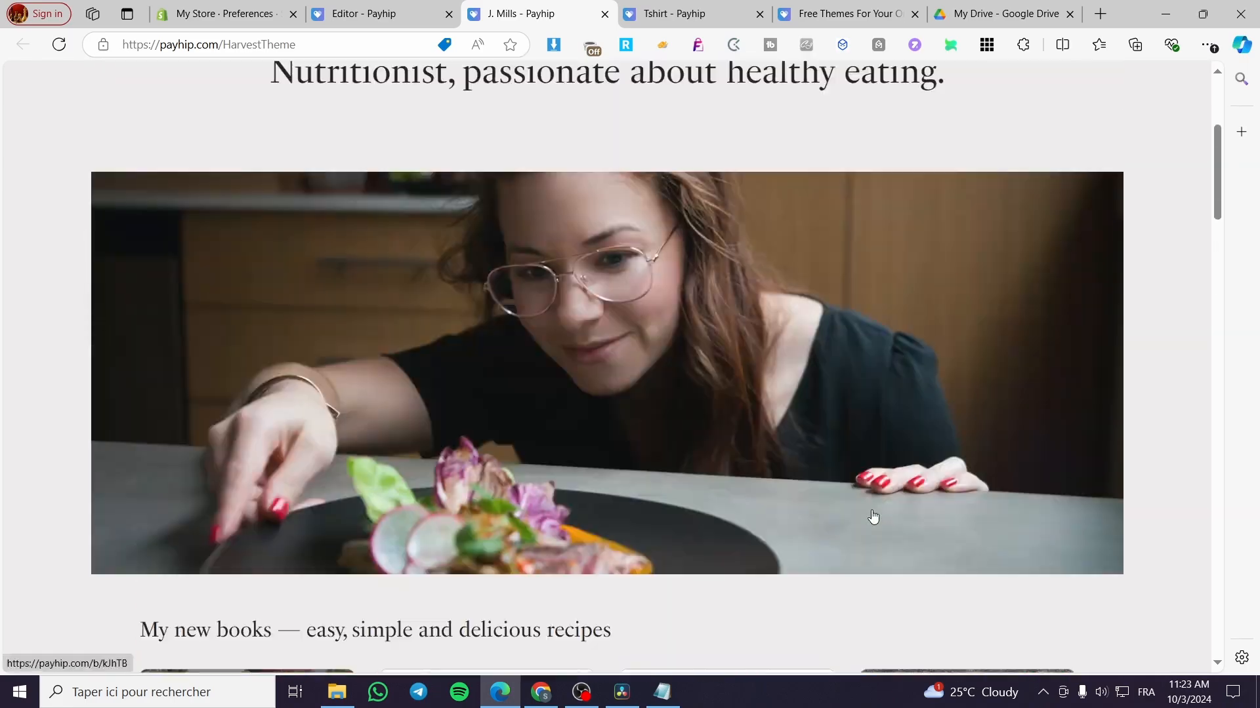
{"action": "scroll", "coordinate": [873, 517], "scroll_direction": "up", "scroll_amount": 2}
{"action": "left_click", "coordinate": [381, 13]}
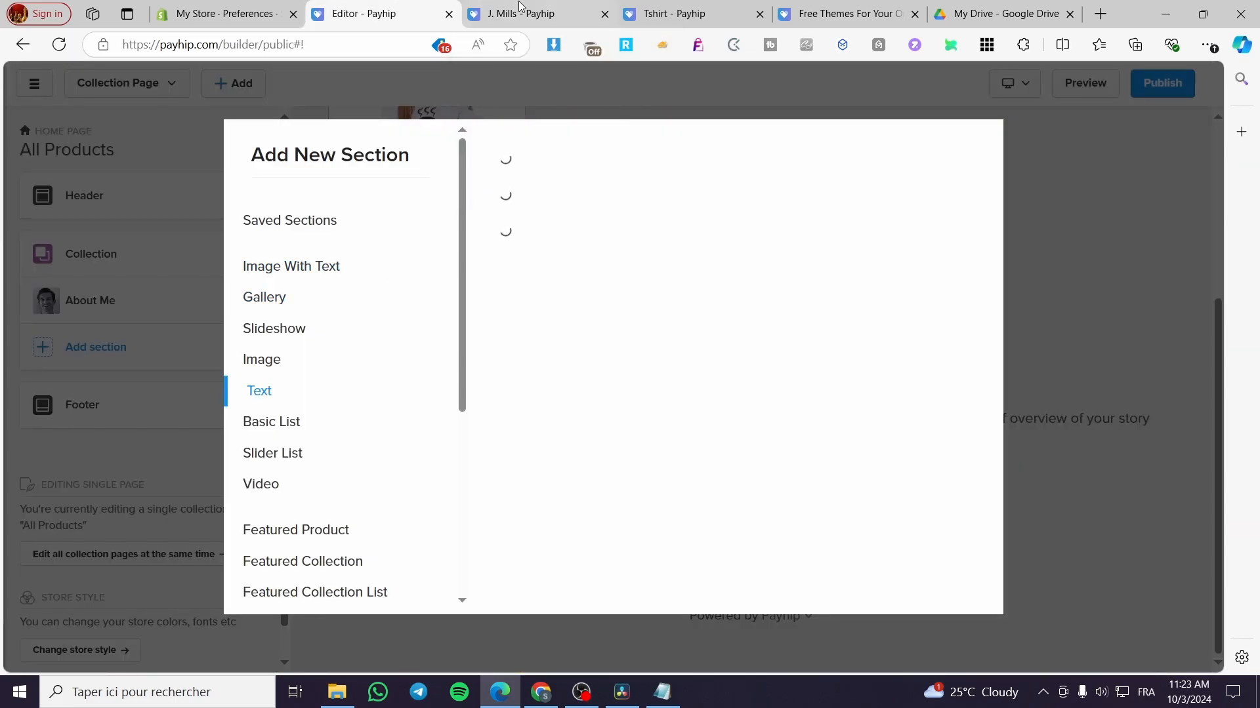
- Look over the Harvest demo's home page from the intro text to the "Healthy living" section, and return to the editor
{"action": "left_click", "coordinate": [530, 8]}
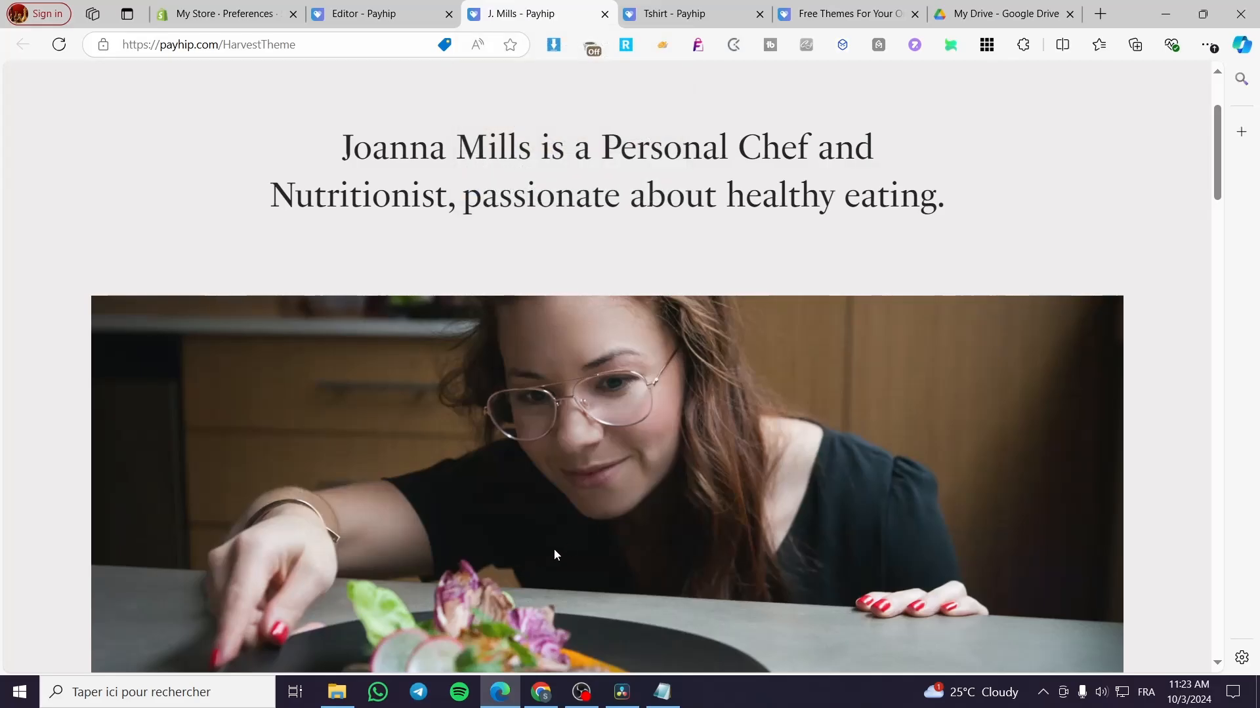
{"action": "scroll", "coordinate": [564, 542], "scroll_direction": "down", "scroll_amount": 10}
{"action": "scroll", "coordinate": [565, 542], "scroll_direction": "down", "scroll_amount": 5}
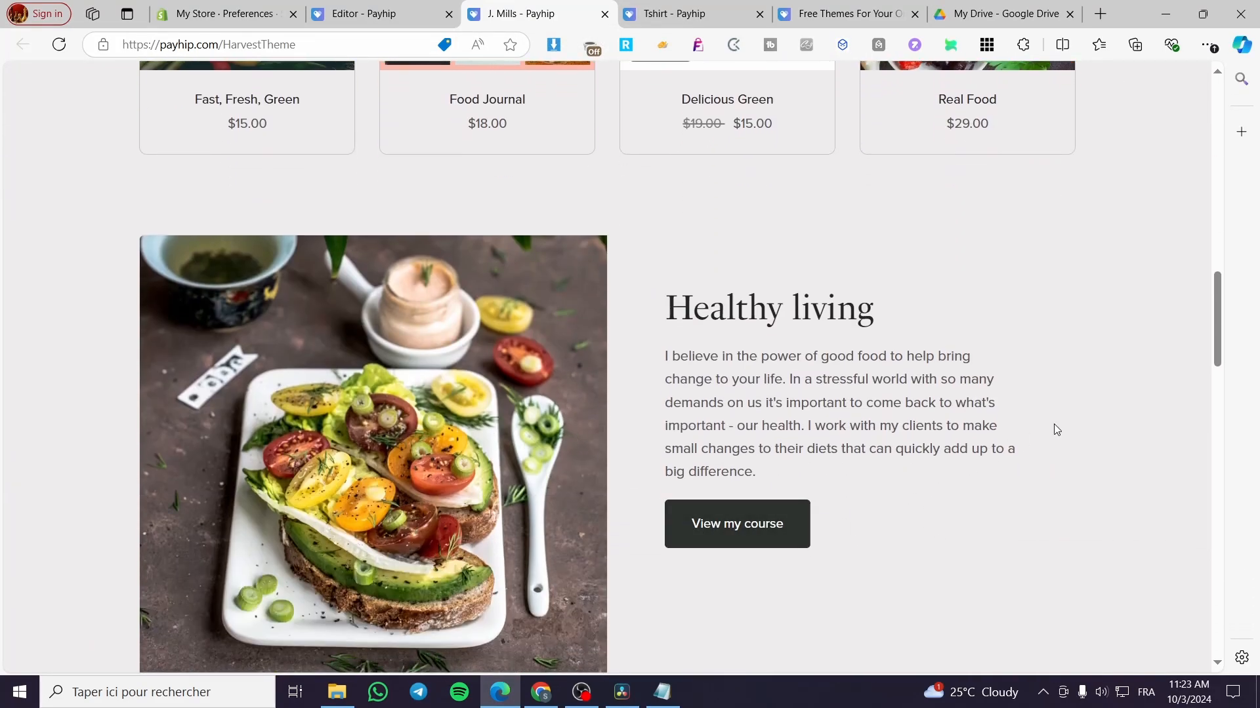
{"action": "left_click_drag", "start_coordinate": [1213, 305], "coordinate": [1217, 110]}
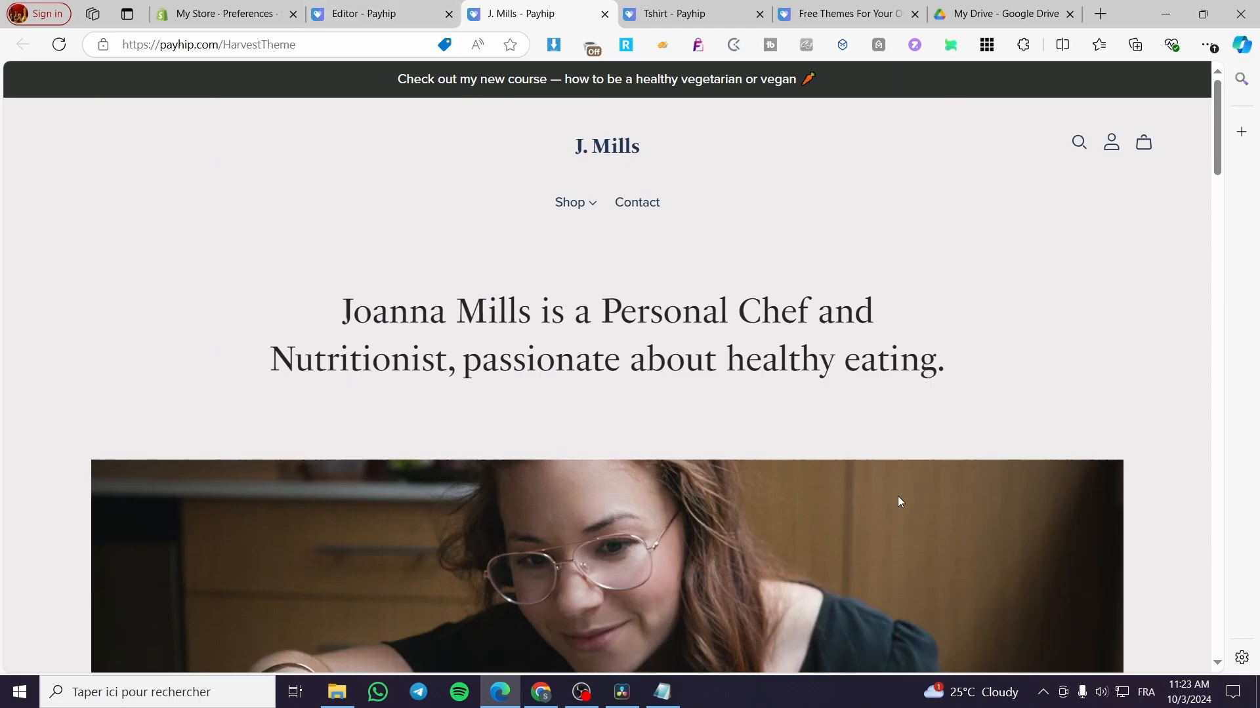
{"action": "scroll", "coordinate": [507, 489], "scroll_direction": "down", "scroll_amount": 10}
{"action": "key", "text": "ctrl+shift+Tab"}
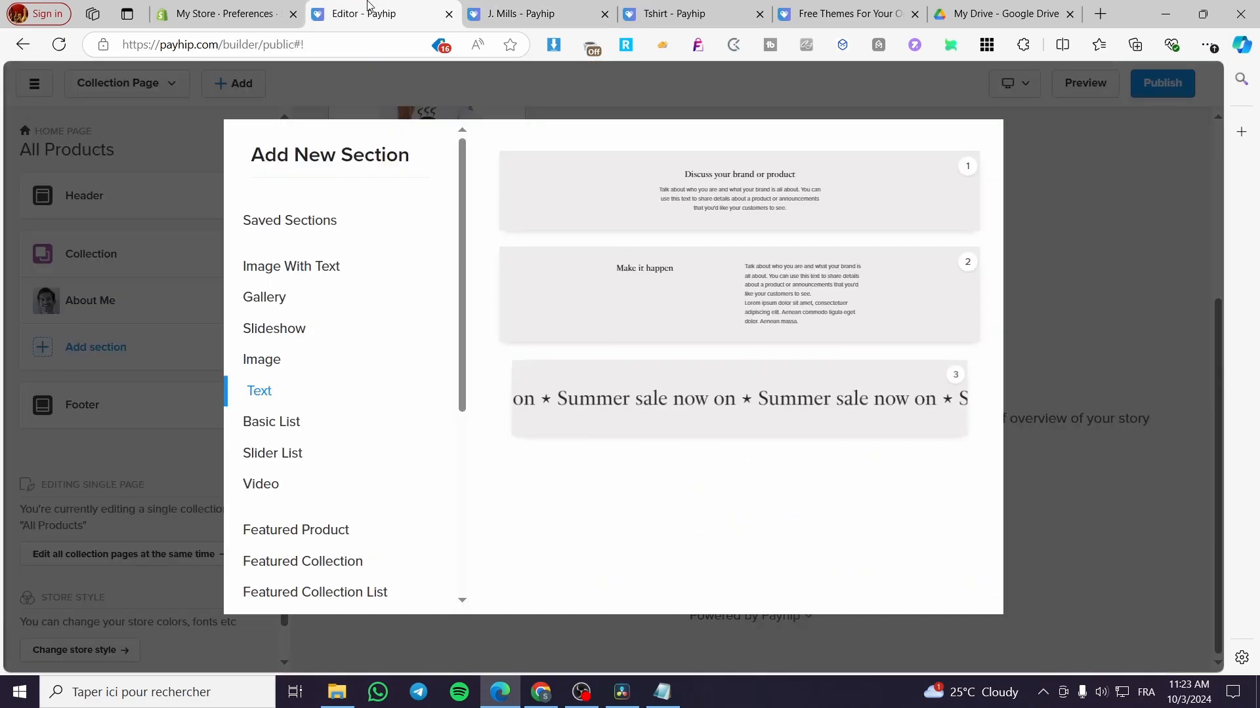
- Add the first Text layout, "Discuss your brand or product", clear its body text and save the section
{"action": "left_click", "coordinate": [838, 189]}
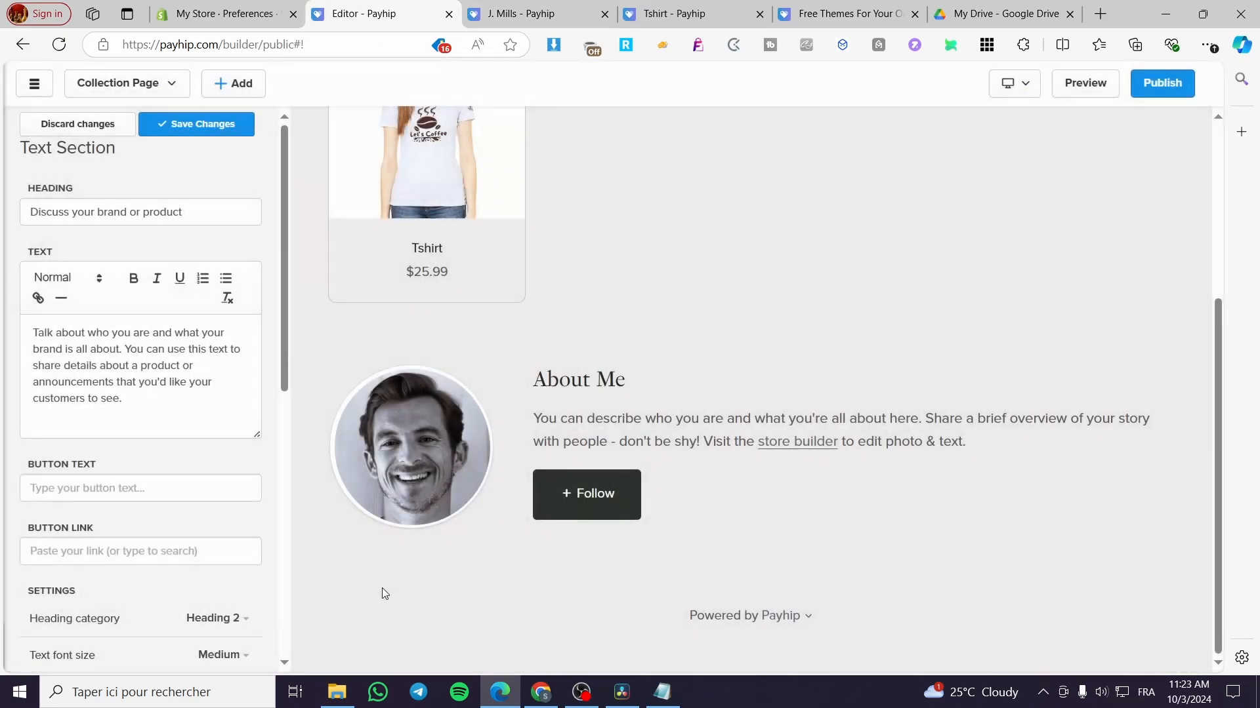
{"action": "left_click_drag", "start_coordinate": [213, 401], "coordinate": [8, 326]}
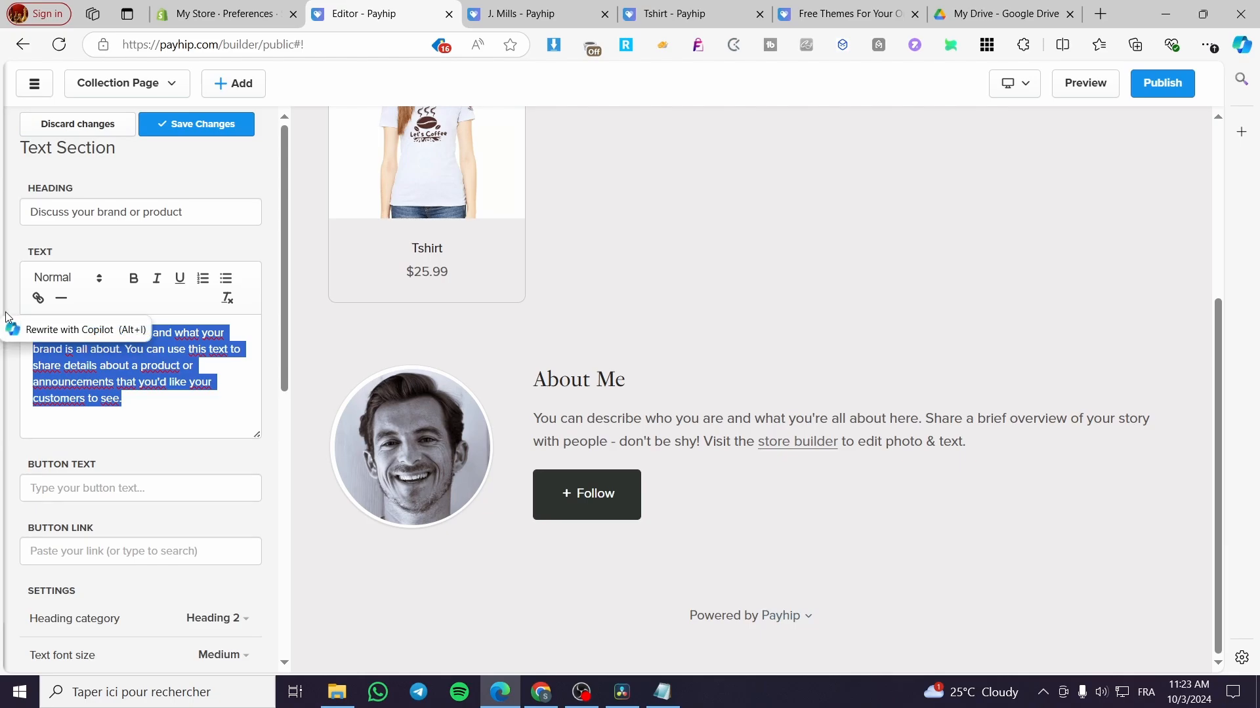
{"action": "key", "text": "BackSpace"}
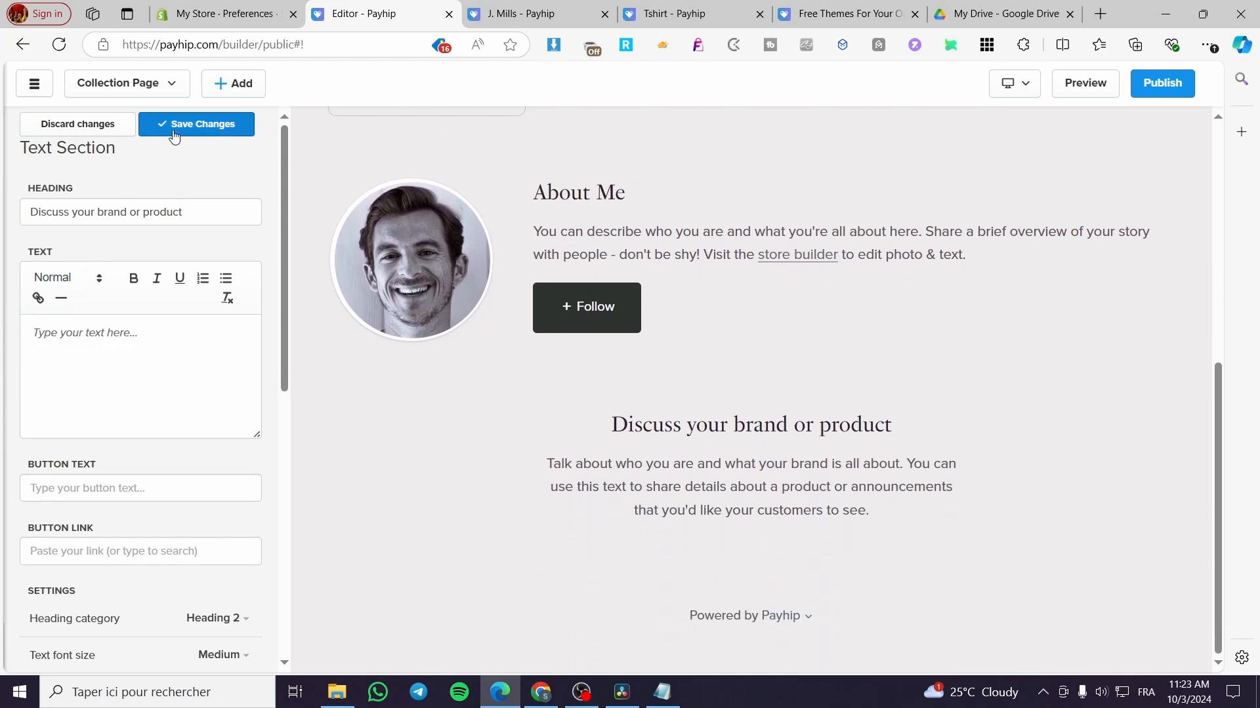
{"action": "left_click", "coordinate": [174, 128]}
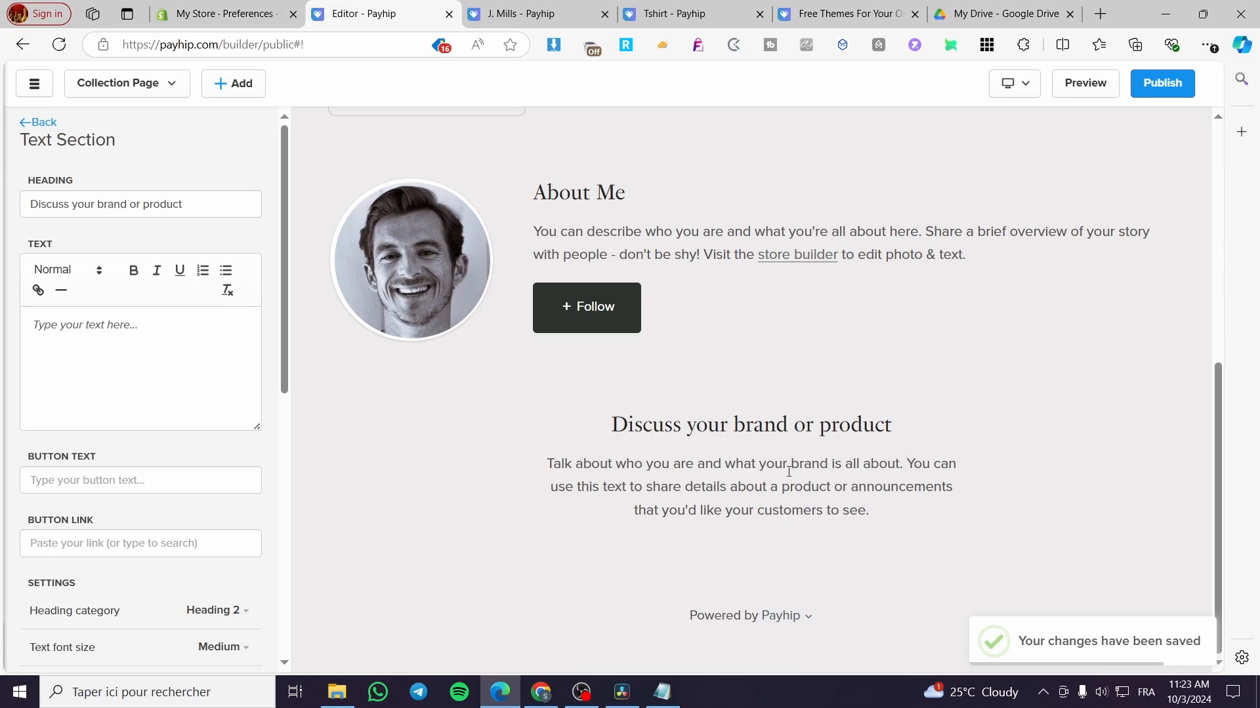
- Move the "Discuss your brand or product" section above the Collection section in the All Products page
{"action": "left_click", "coordinate": [24, 125]}
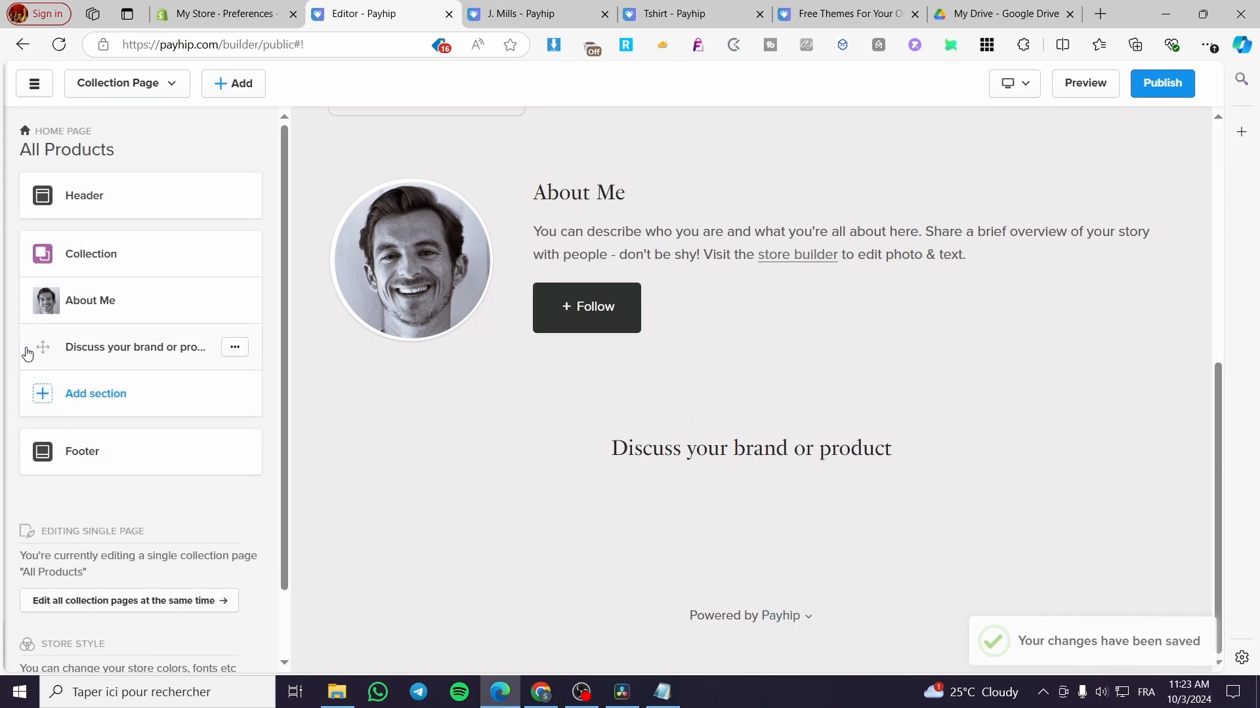
{"action": "left_click_drag", "start_coordinate": [26, 354], "coordinate": [30, 256]}
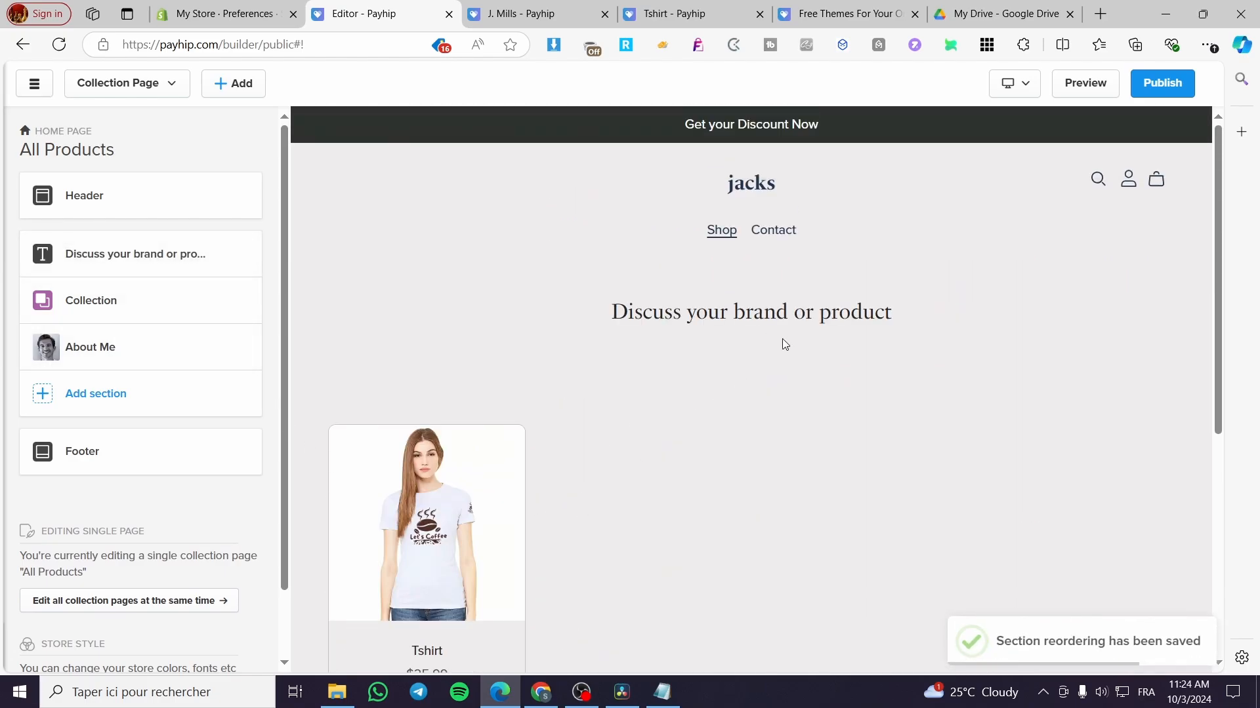
- Check the Harvest demo's large banner image, and open and leave the Image section layouts without adding one
{"action": "left_click", "coordinate": [532, 13]}
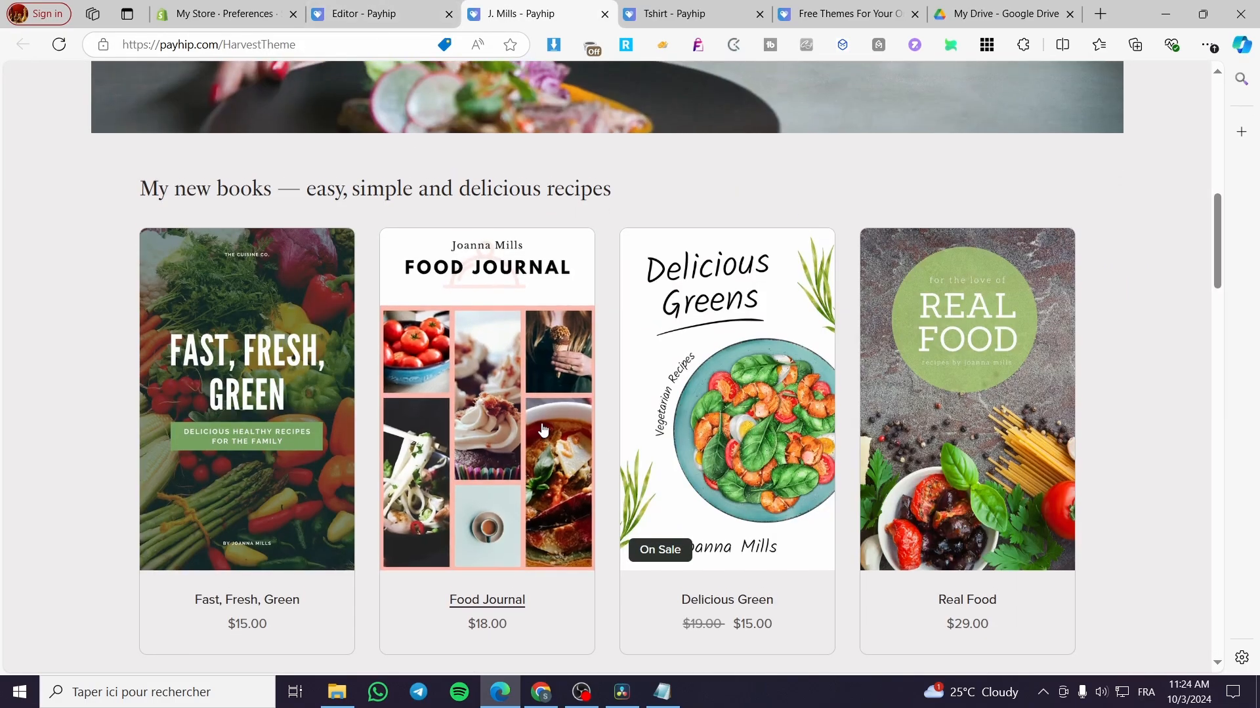
{"action": "scroll", "coordinate": [453, 590], "scroll_direction": "up", "scroll_amount": 6}
{"action": "left_click", "coordinate": [344, 9]}
{"action": "left_click", "coordinate": [111, 397]}
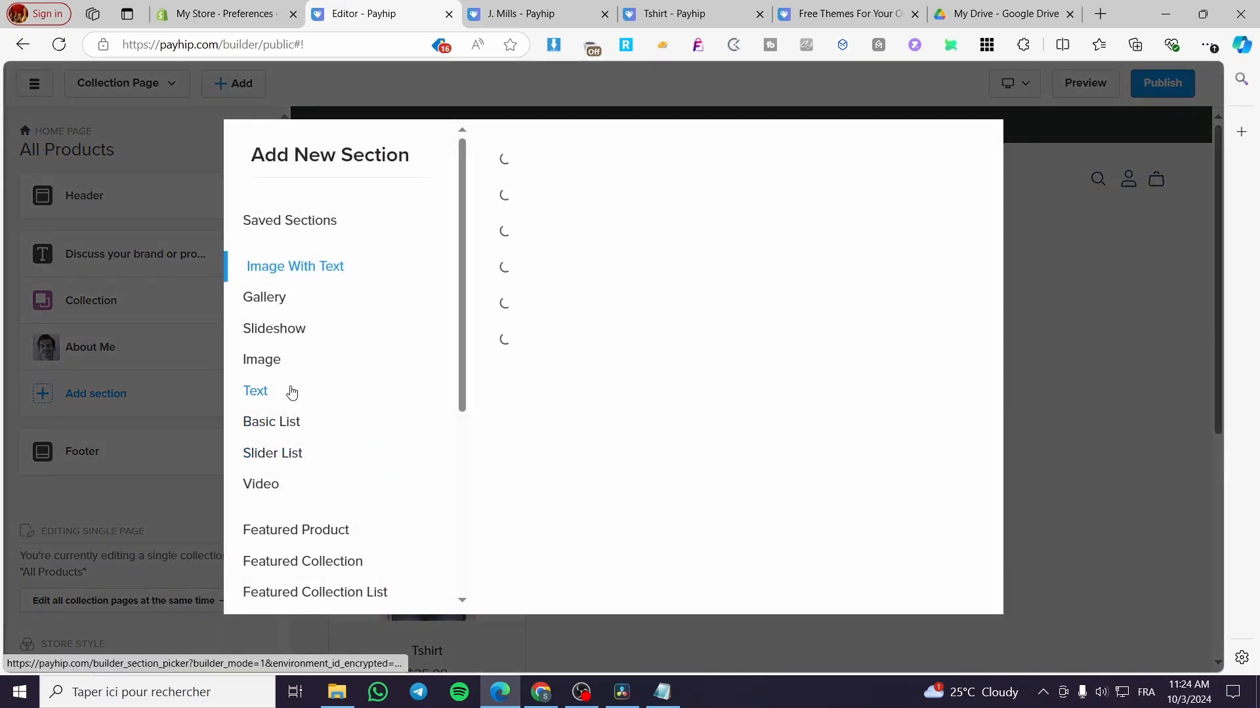
{"action": "left_click", "coordinate": [289, 369]}
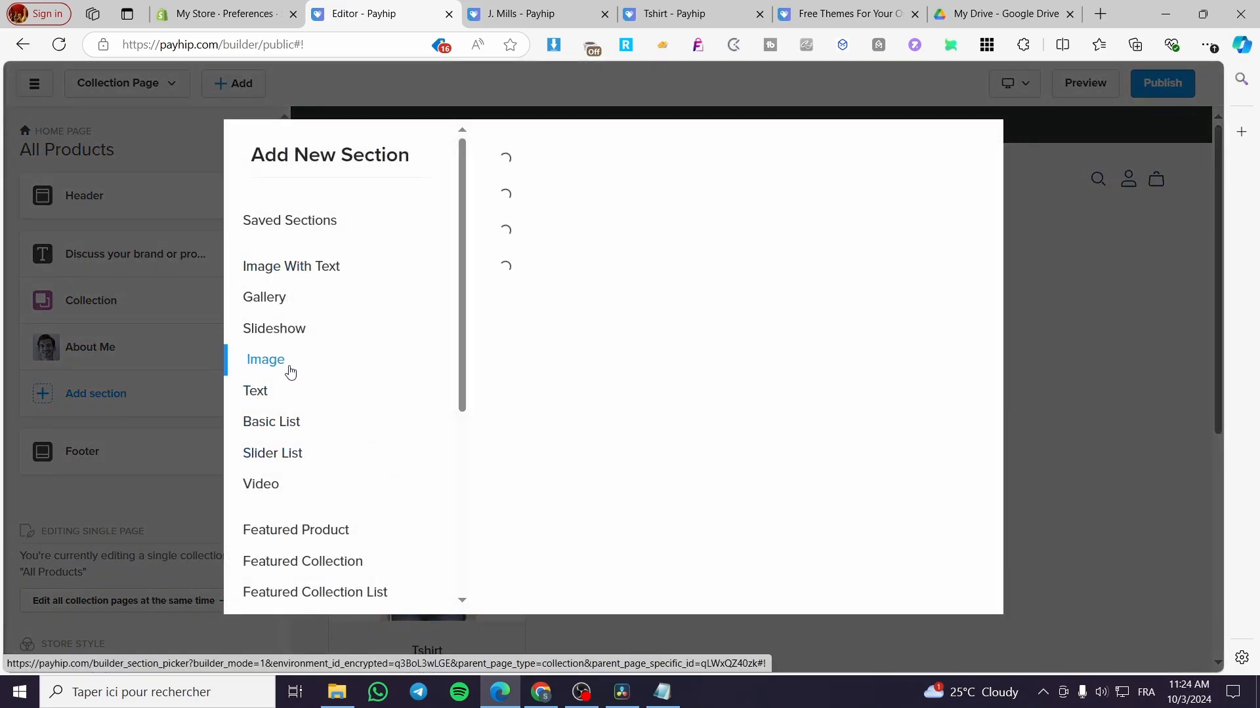
{"action": "left_click", "coordinate": [513, 7]}
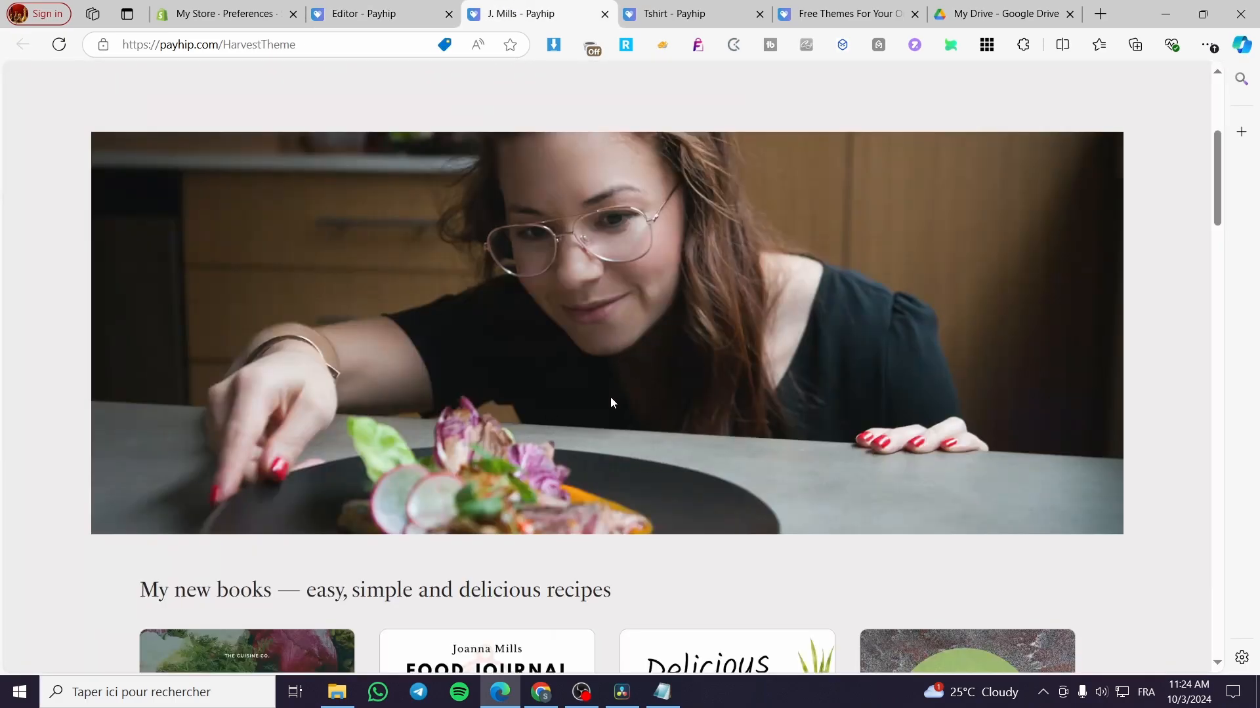
{"action": "left_click", "coordinate": [380, 13]}
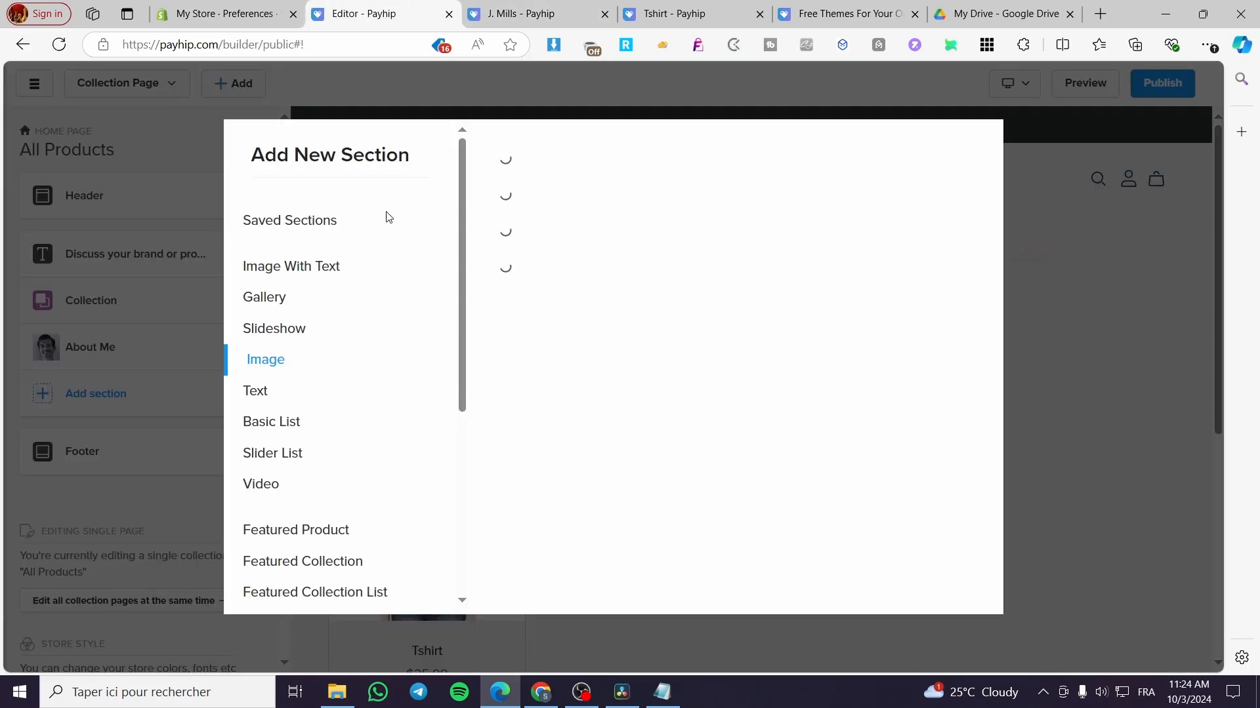
{"action": "left_click", "coordinate": [88, 164]}
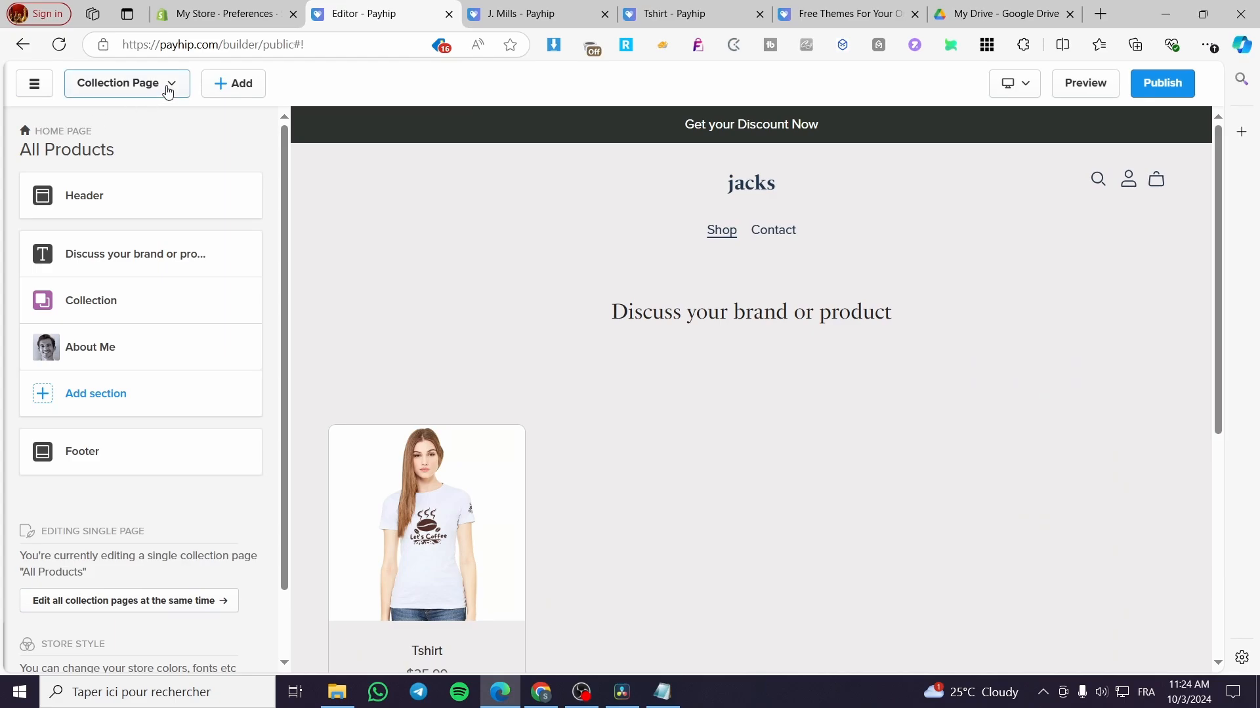
- Look through the list of editable pages and the add options, and view the store in mobile and desktop layouts
{"action": "left_click", "coordinate": [168, 90]}
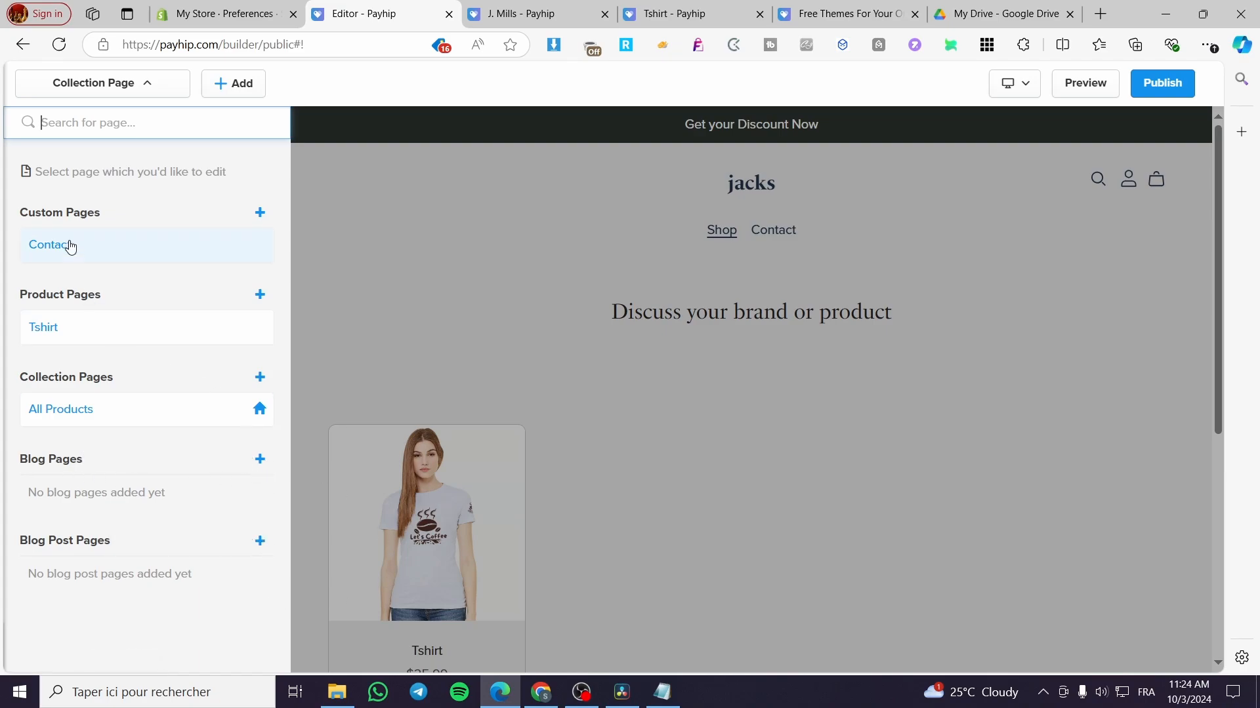
{"action": "left_click", "coordinate": [230, 99]}
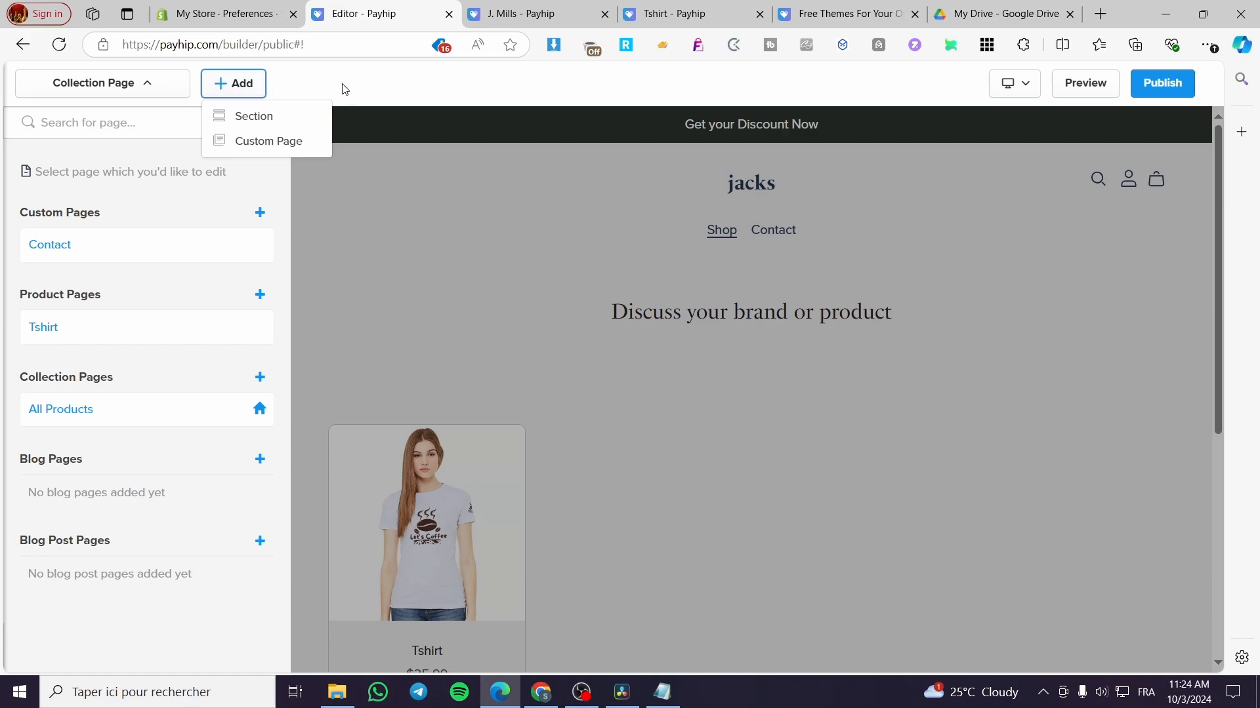
{"action": "left_click", "coordinate": [1016, 94]}
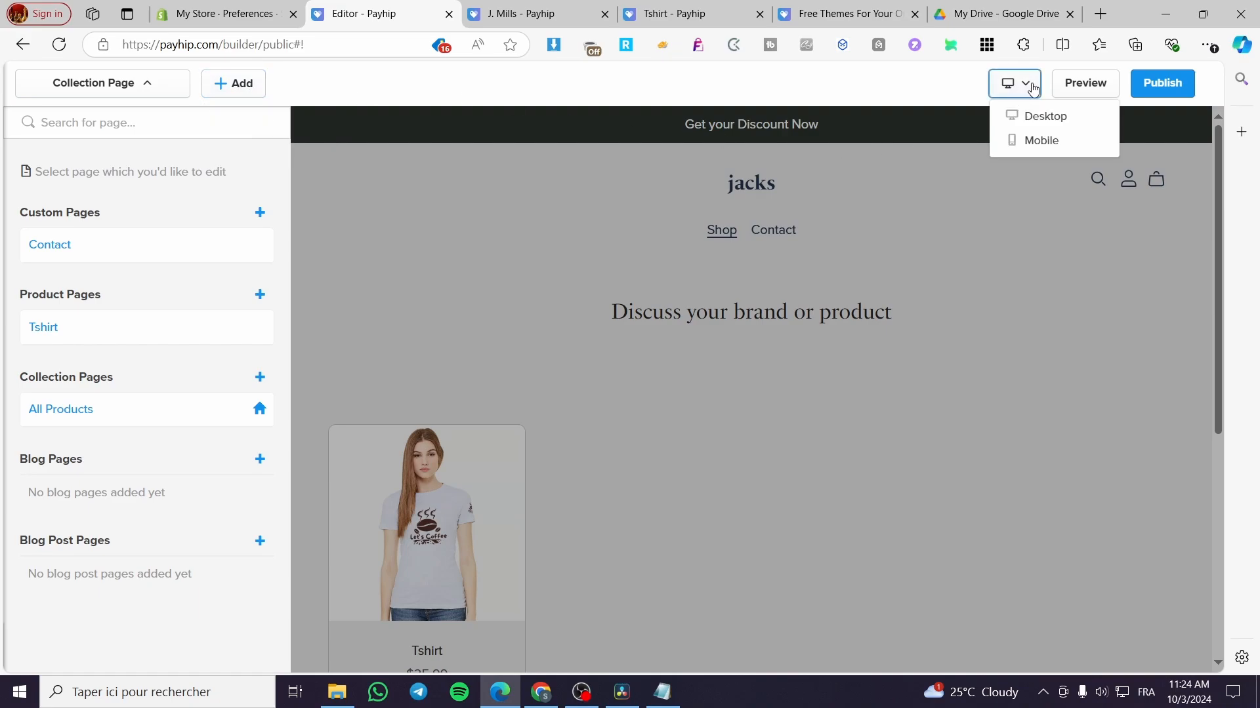
{"action": "left_click", "coordinate": [1040, 138]}
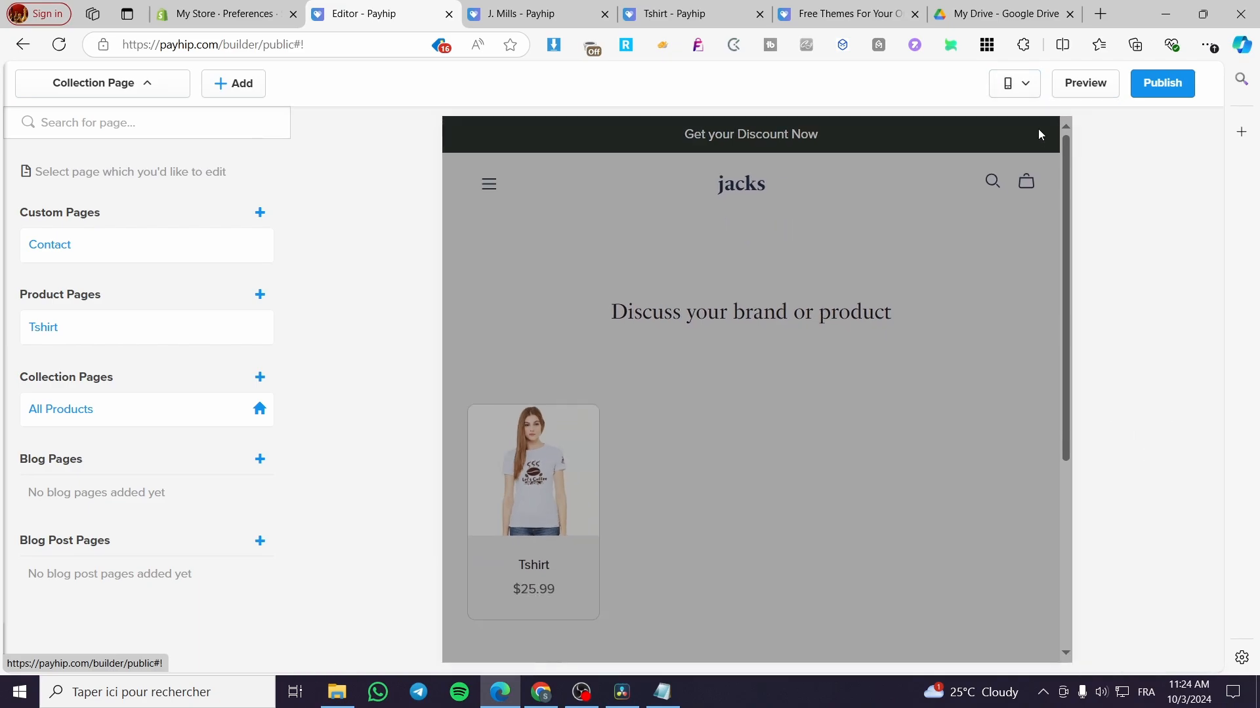
{"action": "left_click", "coordinate": [1025, 85]}
{"action": "left_click", "coordinate": [1034, 119]}
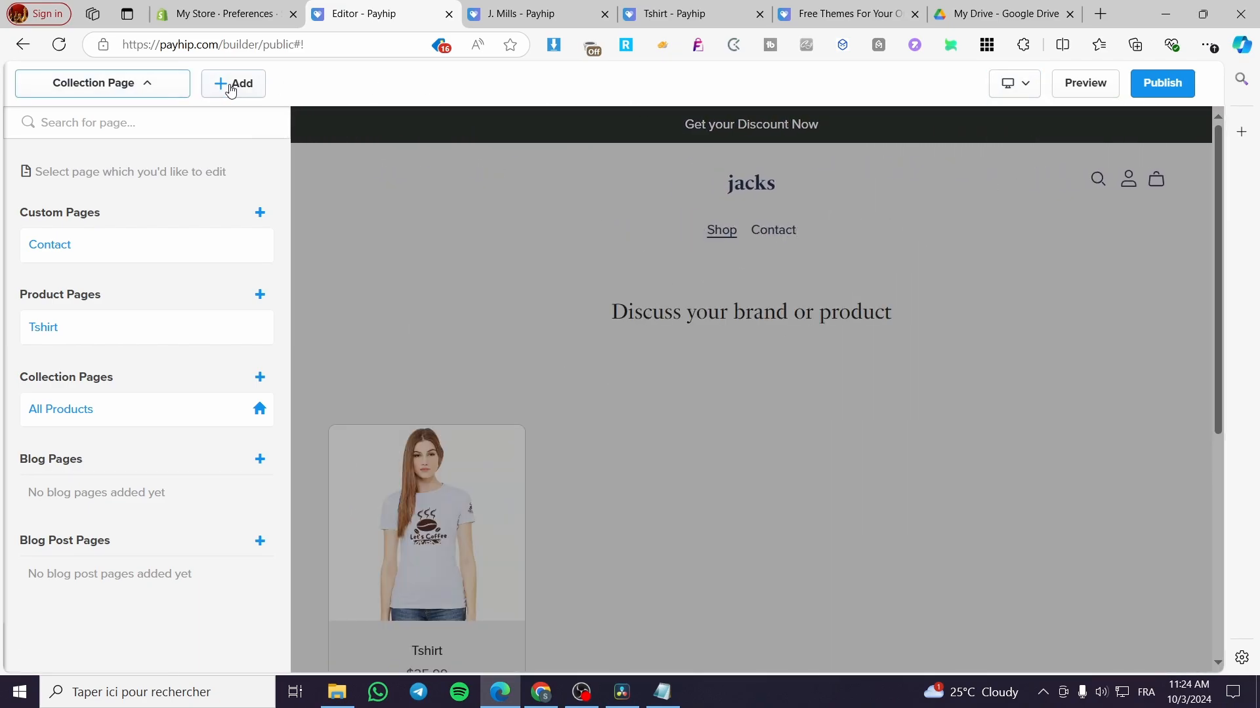
{"action": "left_click", "coordinate": [139, 84]}
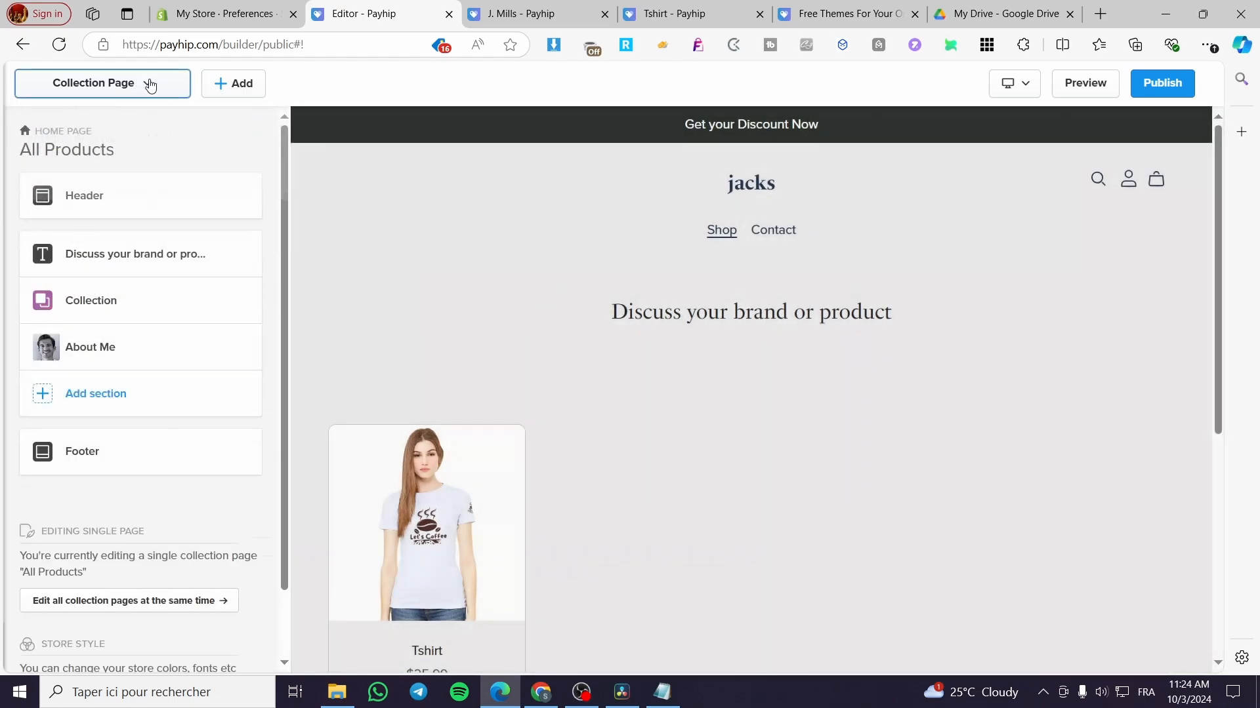
{"action": "scroll", "coordinate": [145, 513], "scroll_direction": "down", "scroll_amount": 2}
{"action": "scroll", "coordinate": [149, 505], "scroll_direction": "up", "scroll_amount": 2}
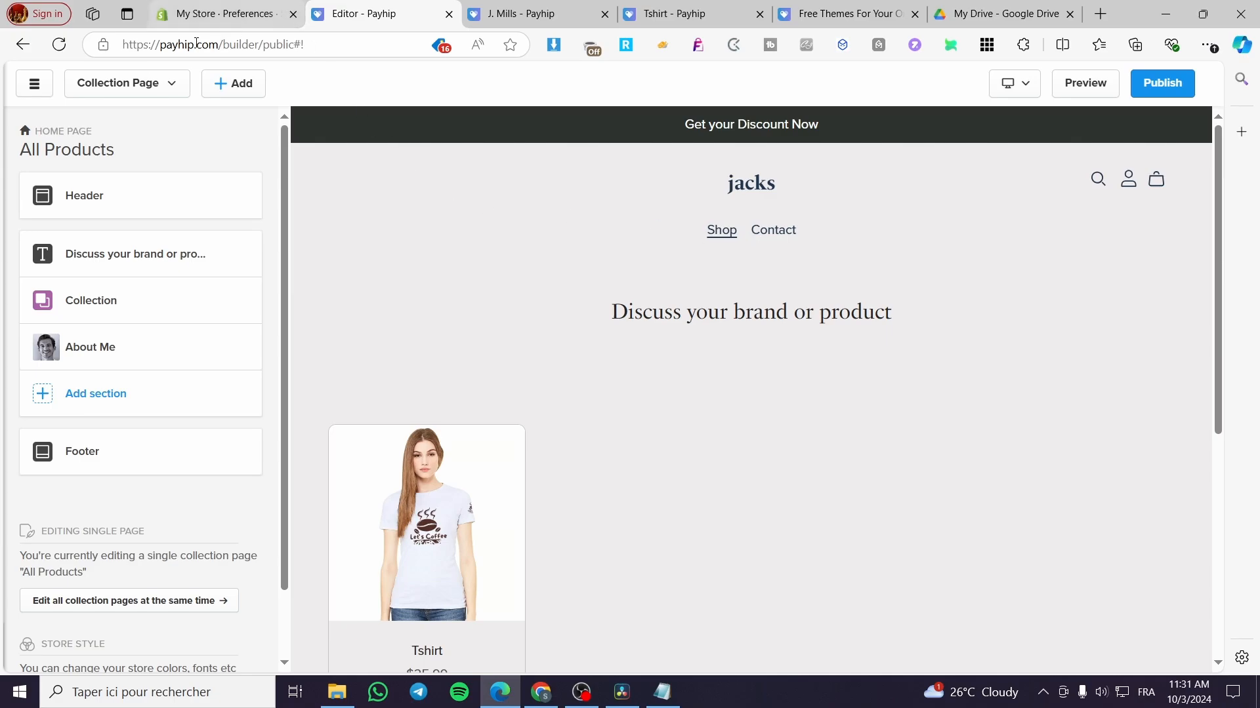
{"action": "left_click", "coordinate": [157, 83]}
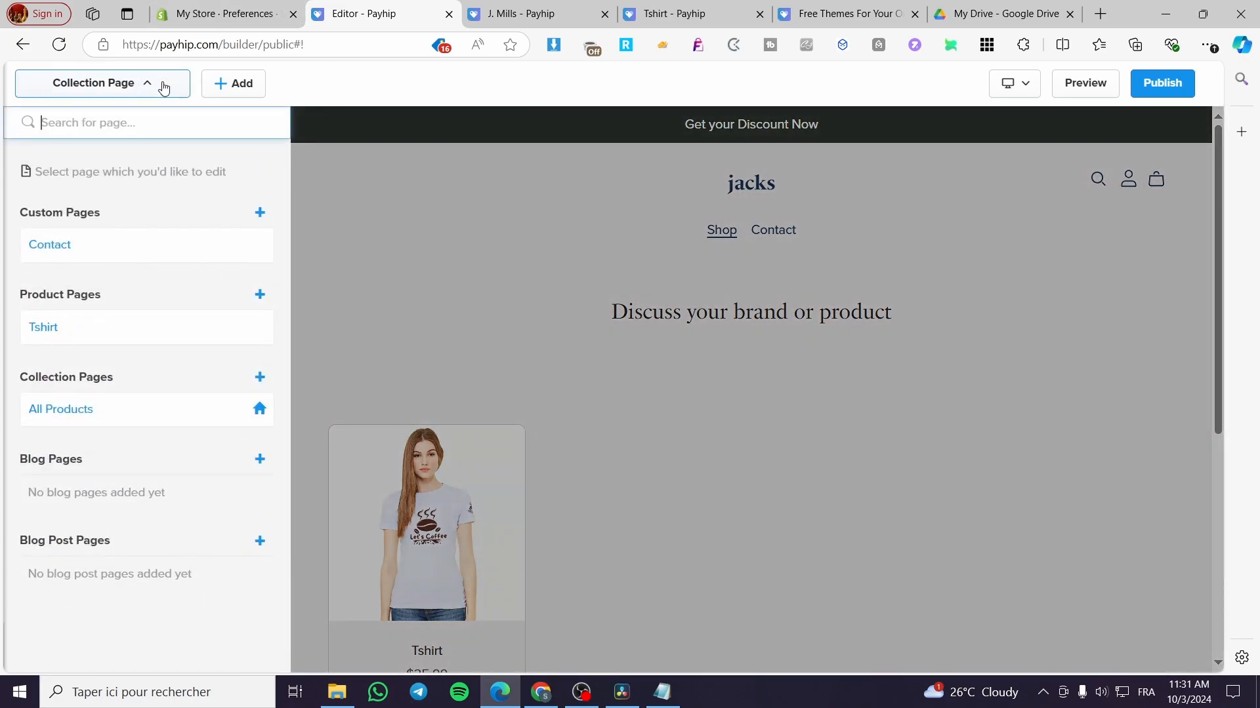
{"action": "left_click", "coordinate": [163, 85]}
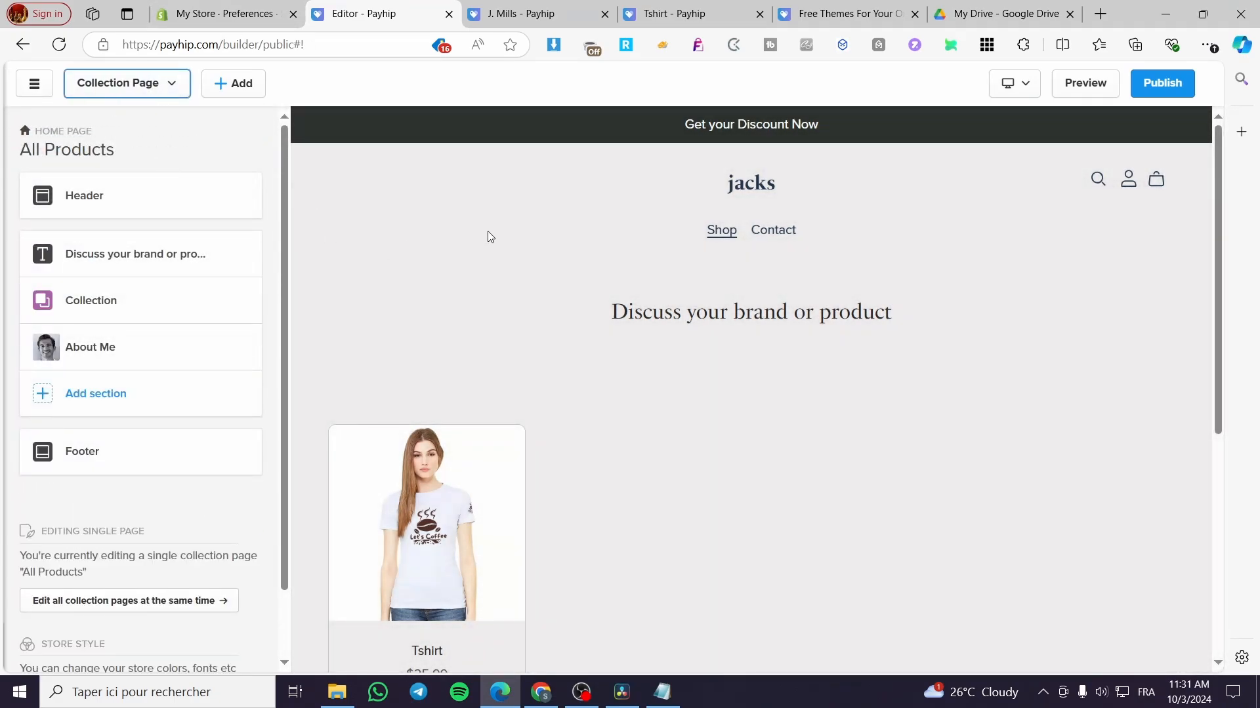
- Open the store's customer login page in the editor, glance at its pages and section types, and view the cart
{"action": "left_click", "coordinate": [1128, 185]}
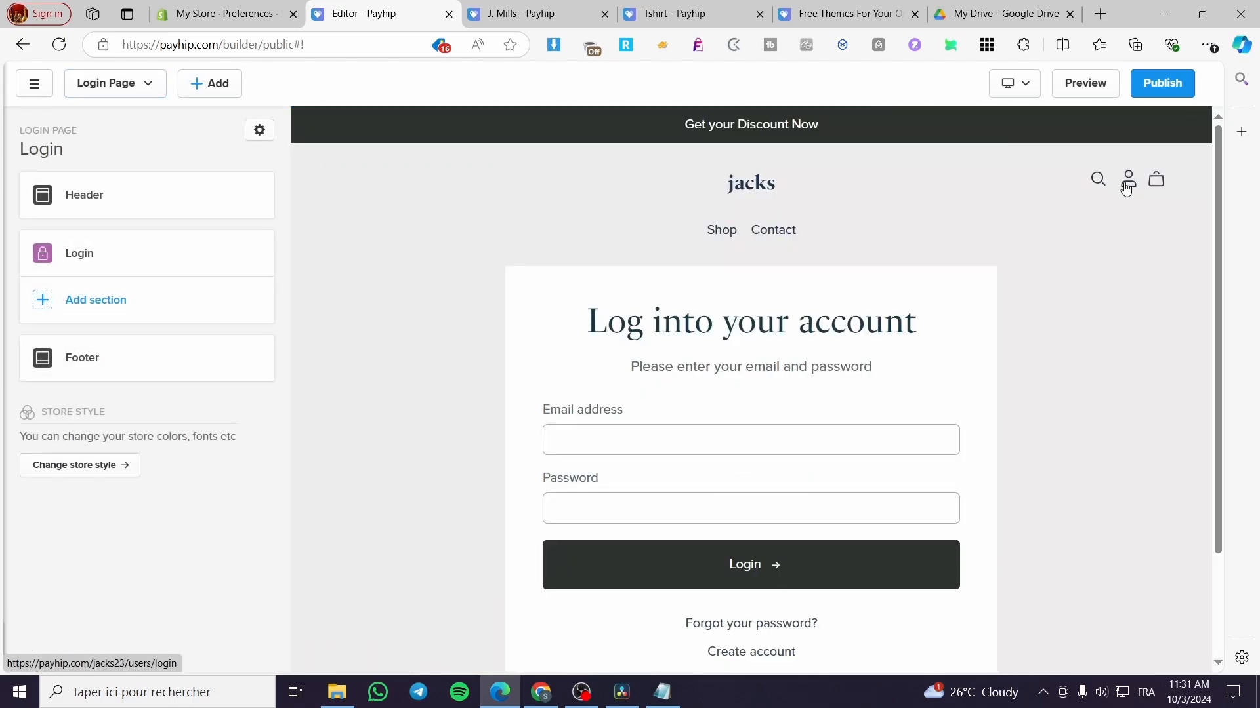
{"action": "left_click", "coordinate": [125, 87]}
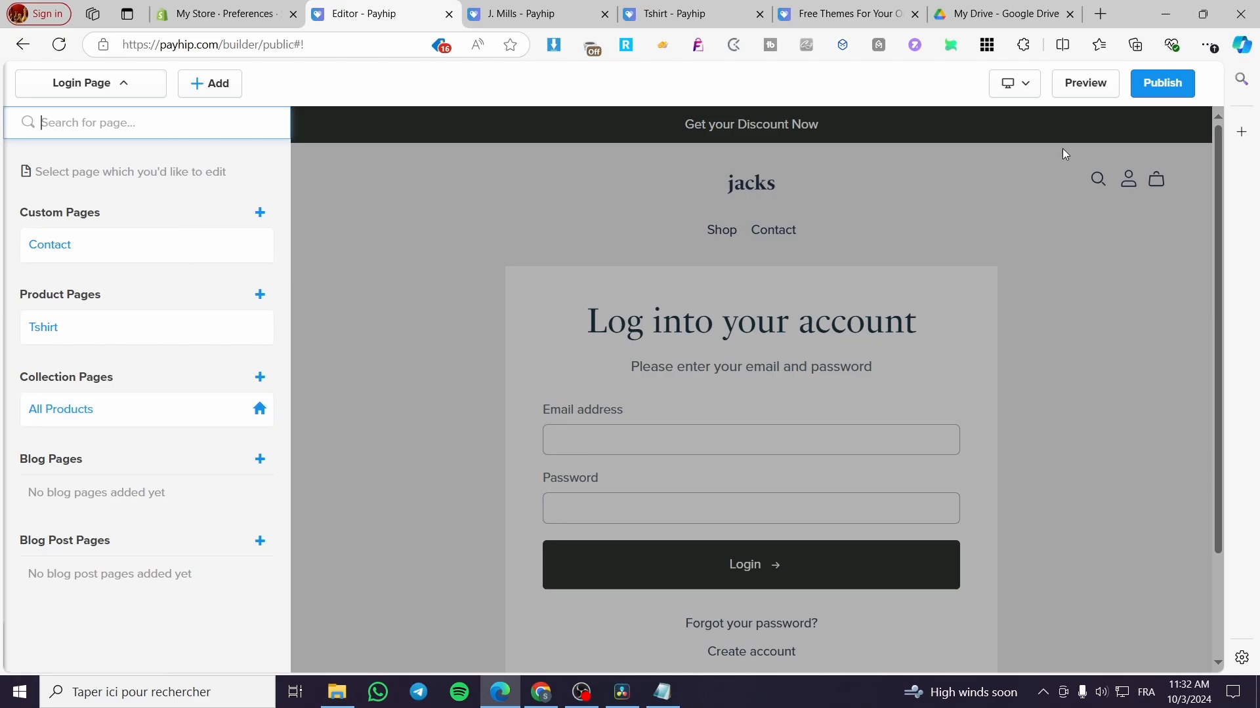
{"action": "left_click", "coordinate": [968, 292]}
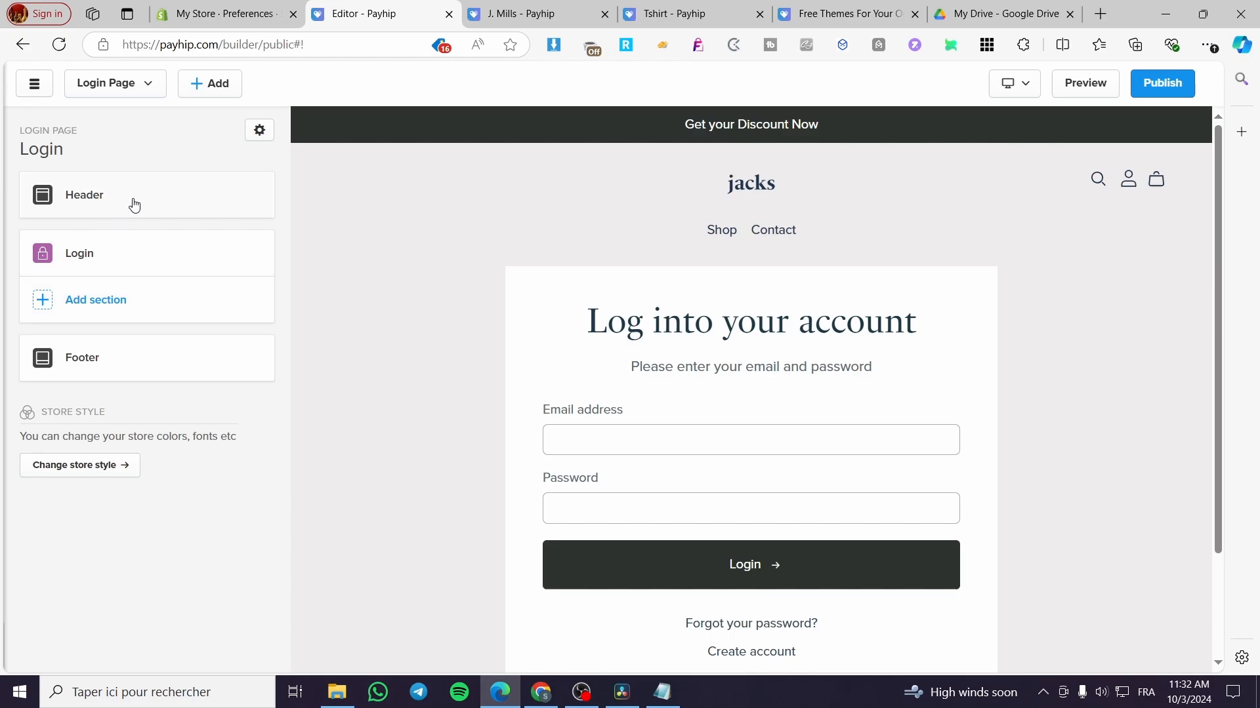
{"action": "left_click", "coordinate": [107, 302]}
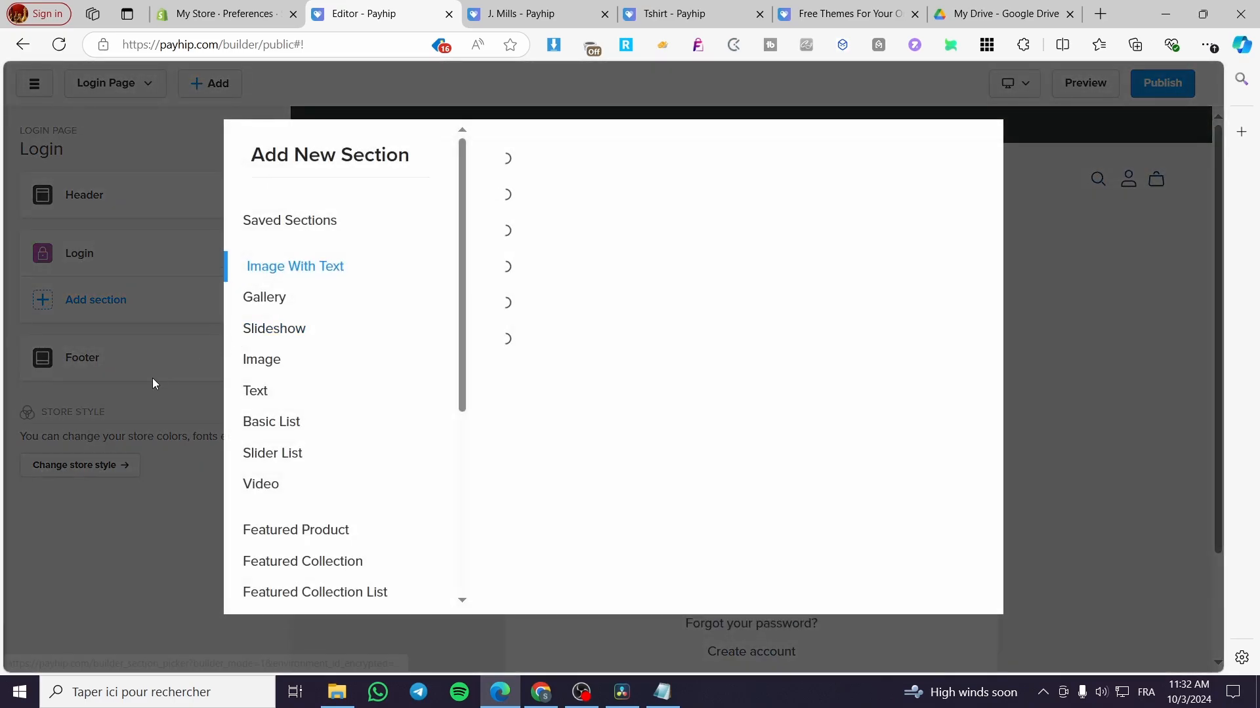
{"action": "left_click", "coordinate": [143, 450]}
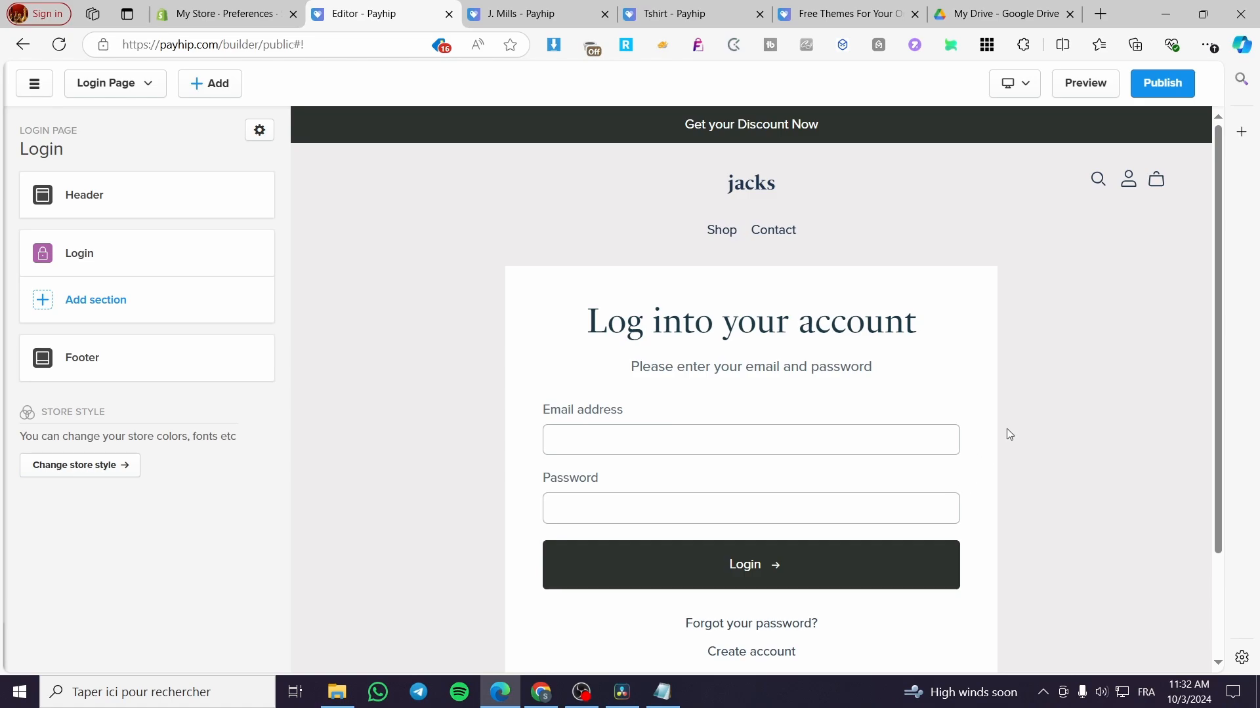
{"action": "left_click", "coordinate": [1157, 186]}
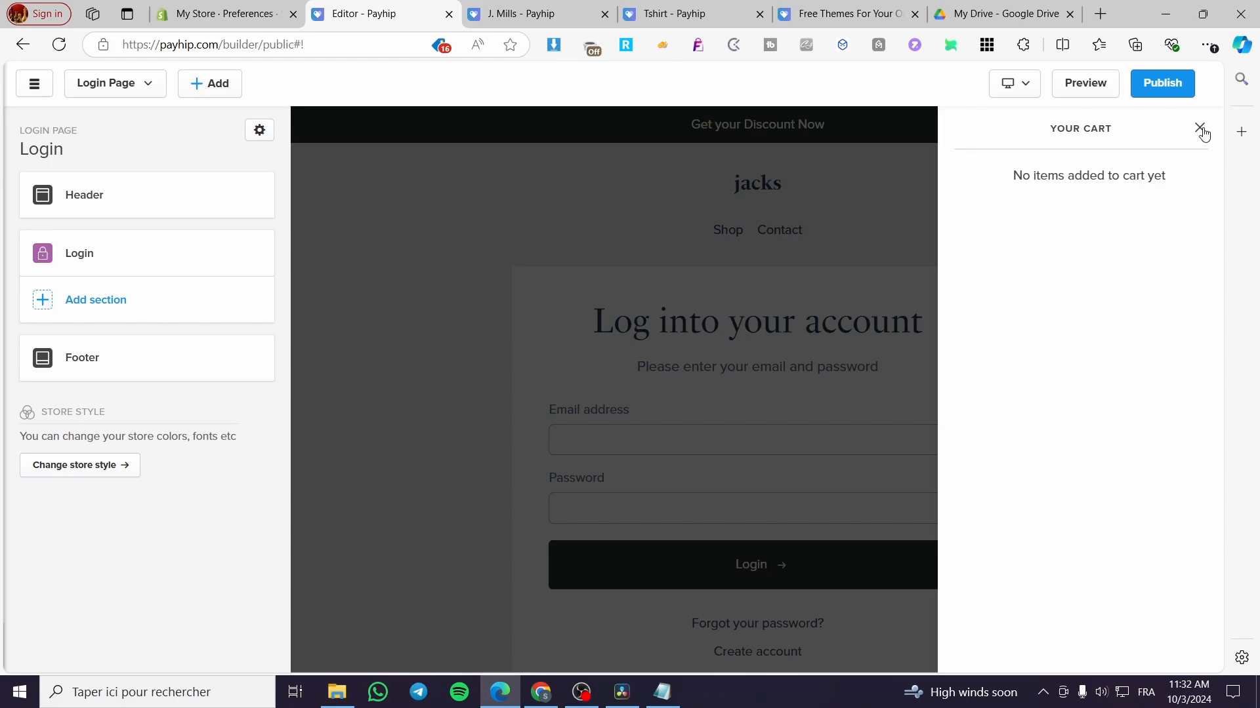
- Close the cart, then open and leave the new custom page and new collection forms without adding anything
{"action": "left_click", "coordinate": [1200, 130]}
{"action": "left_click", "coordinate": [125, 84]}
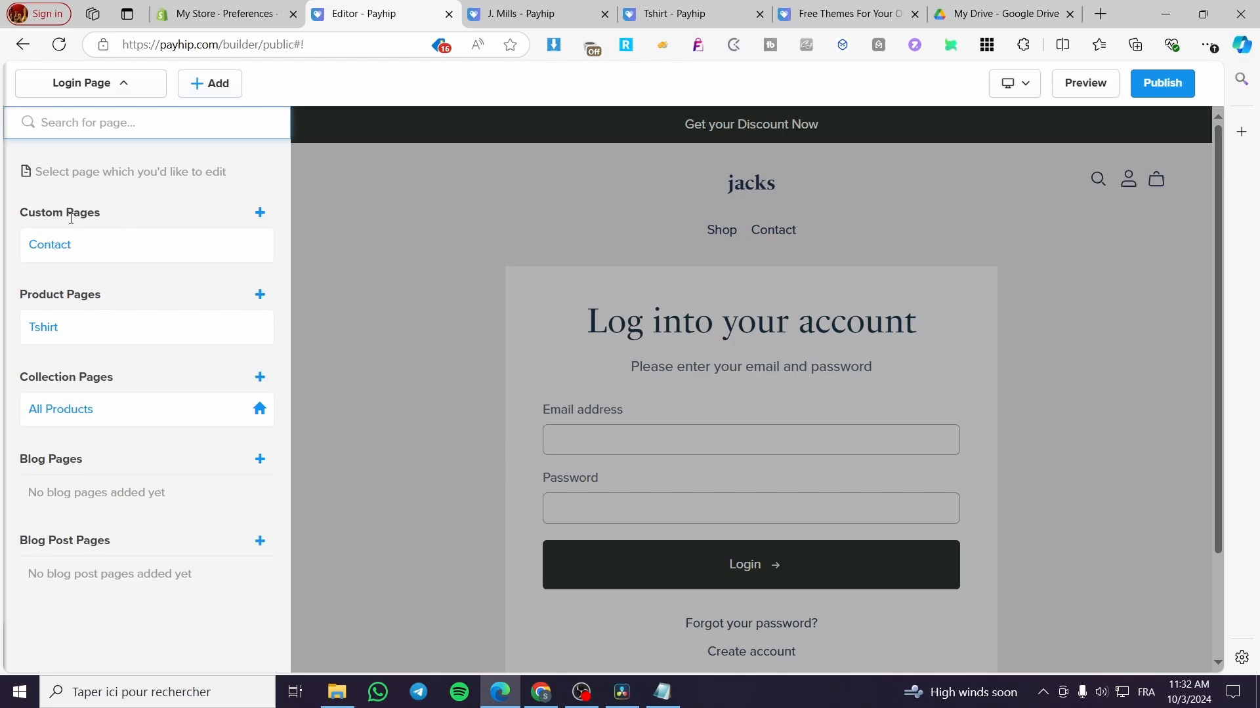
{"action": "left_click", "coordinate": [261, 213]}
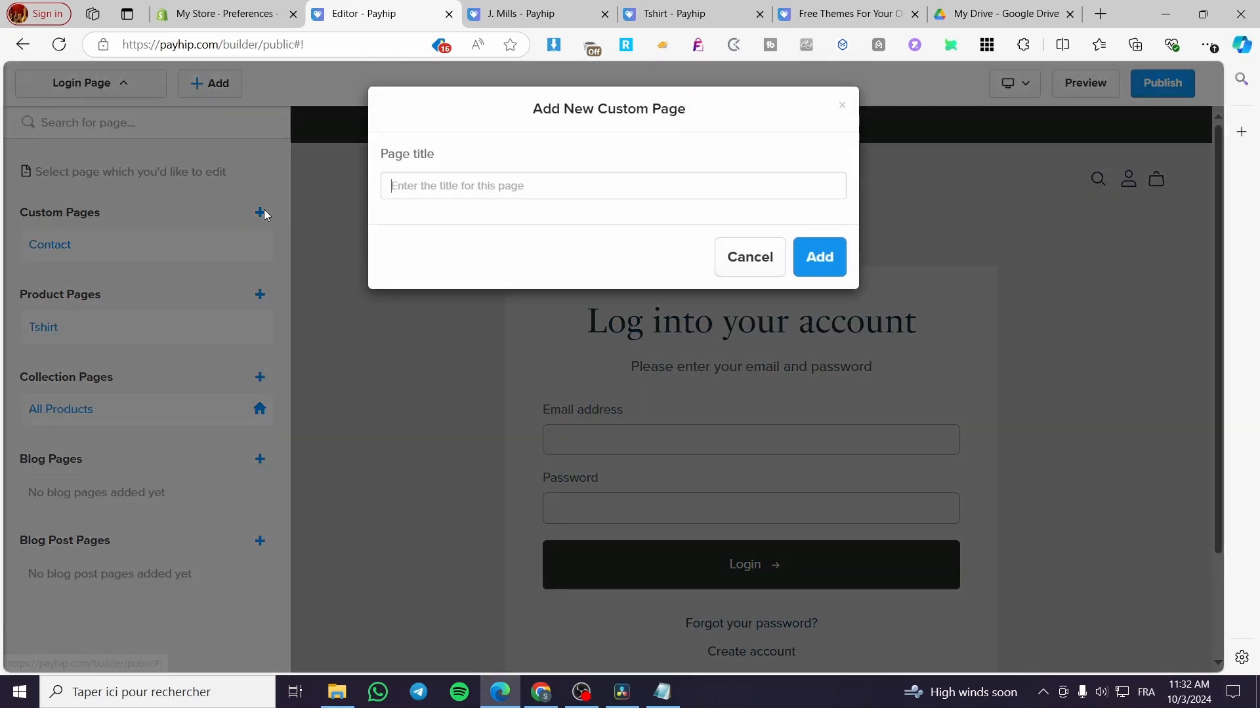
{"action": "left_click", "coordinate": [735, 269]}
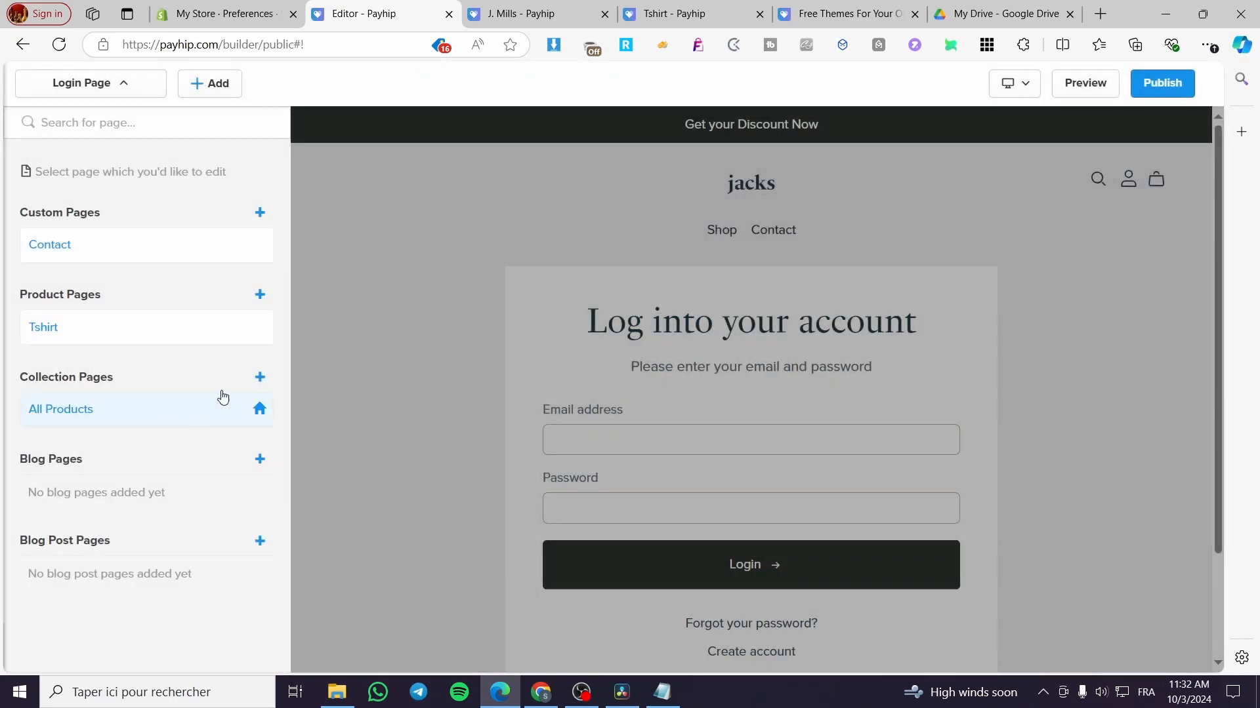
{"action": "left_click", "coordinate": [260, 378]}
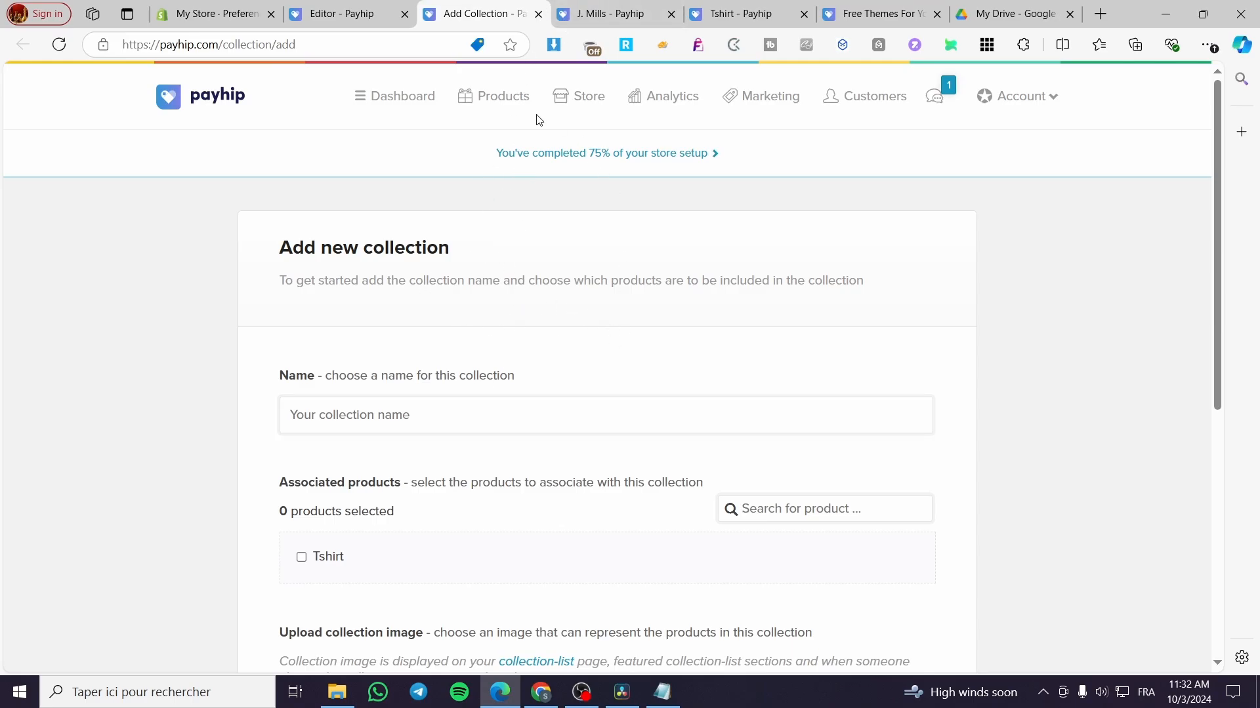
{"action": "left_click", "coordinate": [539, 14]}
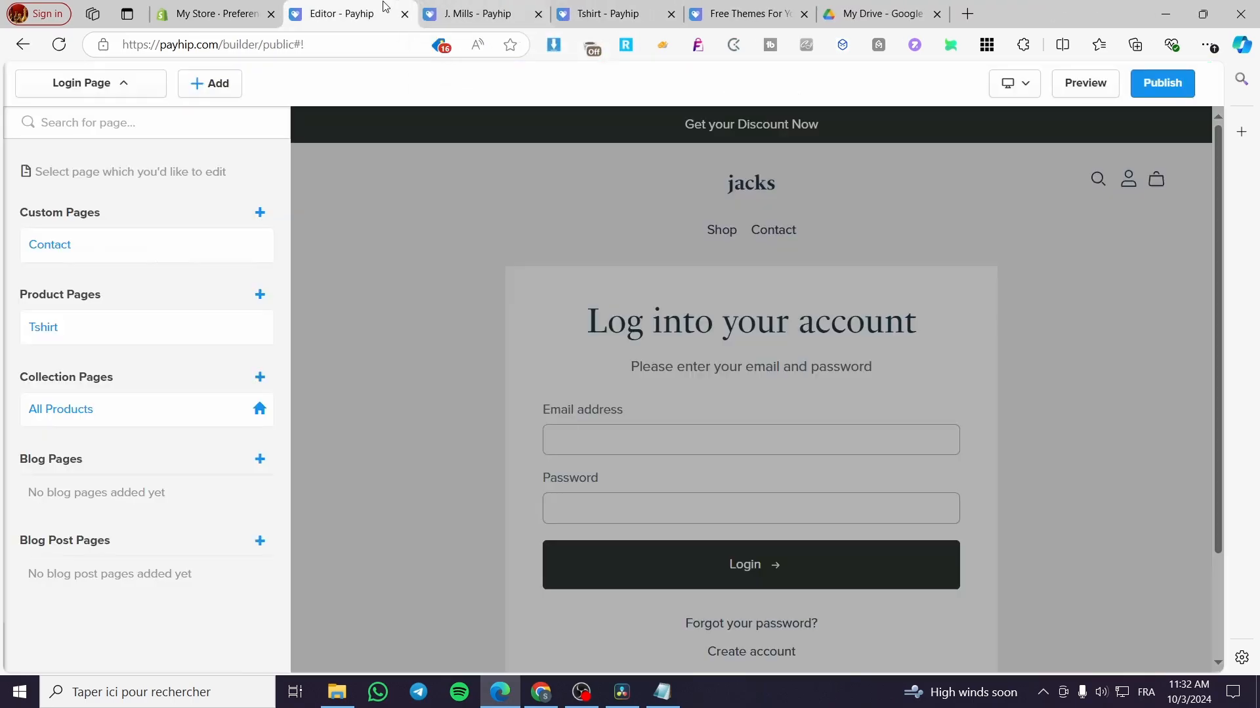
- Look through the product types for a new product page, and open and leave the coaching service setup
{"action": "left_click", "coordinate": [262, 299]}
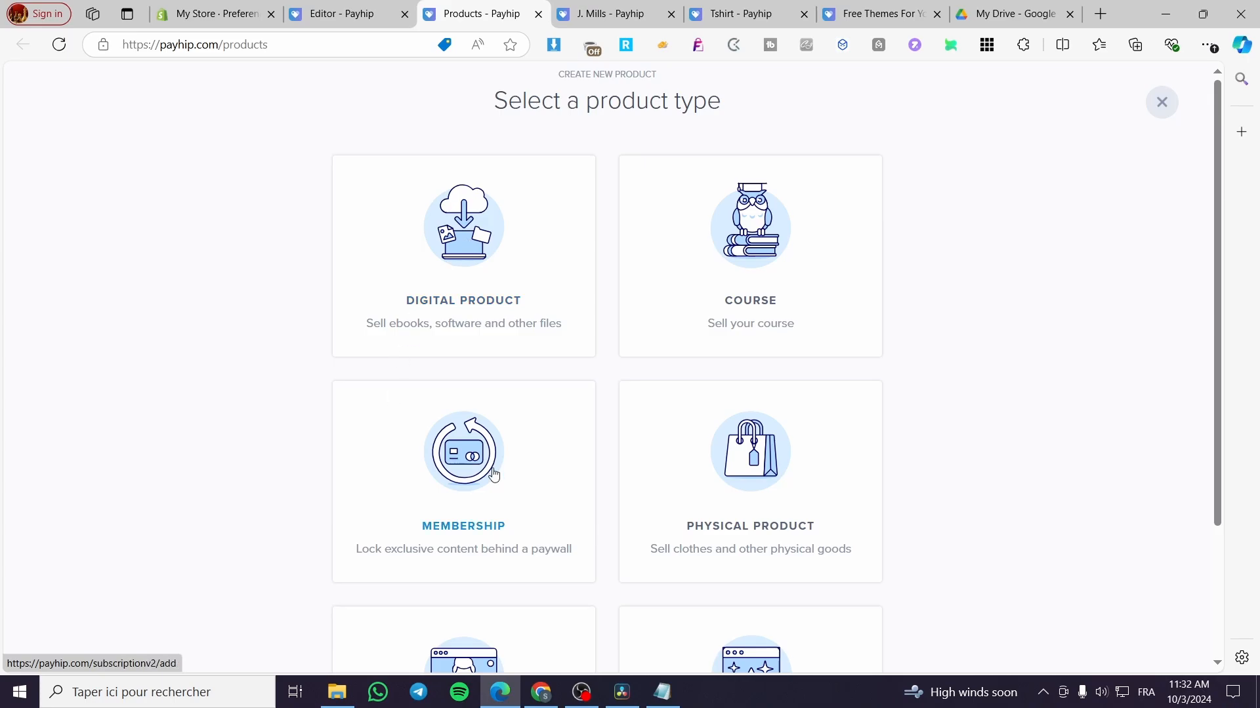
{"action": "scroll", "coordinate": [731, 485], "scroll_direction": "down", "scroll_amount": 3}
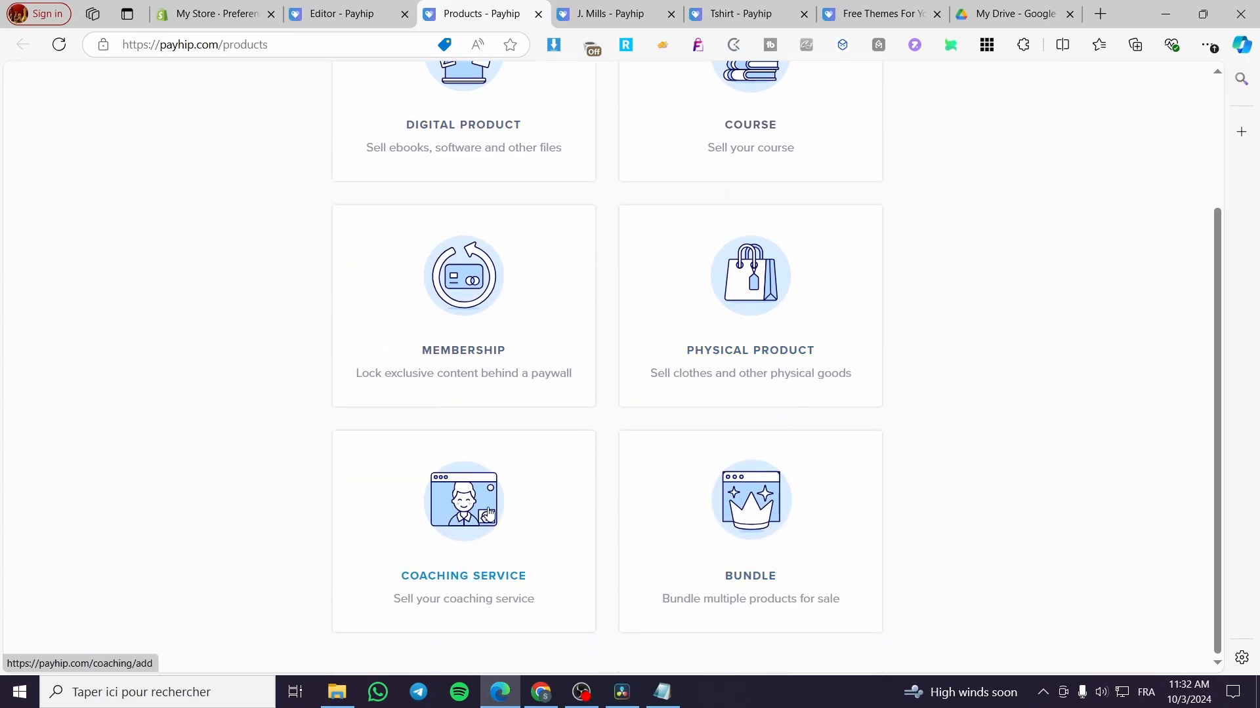
{"action": "left_click", "coordinate": [489, 515]}
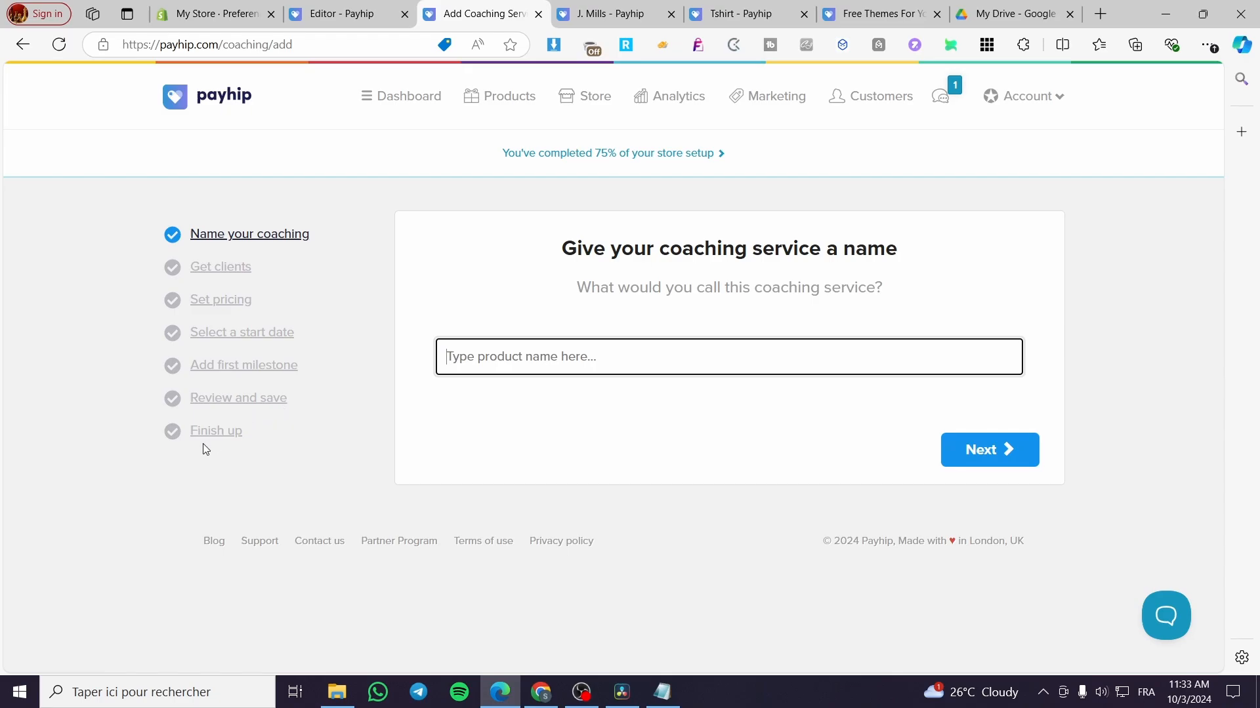
{"action": "left_click", "coordinate": [538, 14]}
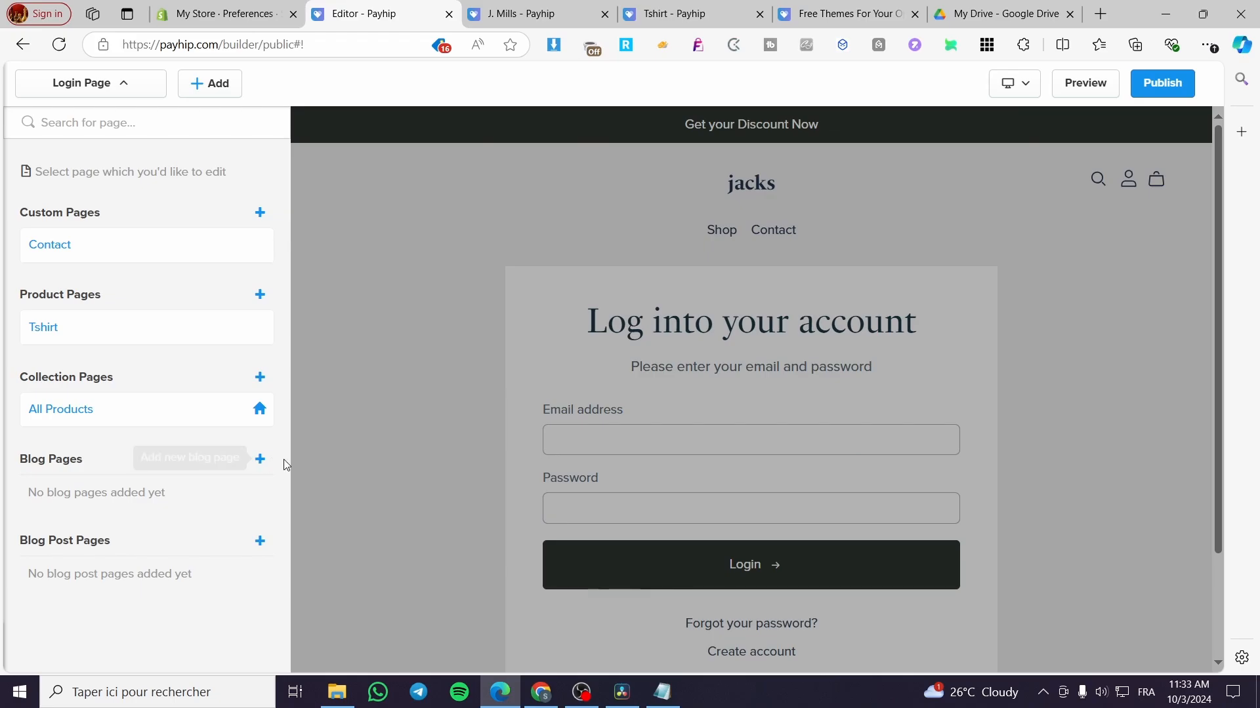
- Check the login form's email field, and open and leave the login page's header settings unchanged
{"action": "left_click", "coordinate": [560, 476]}
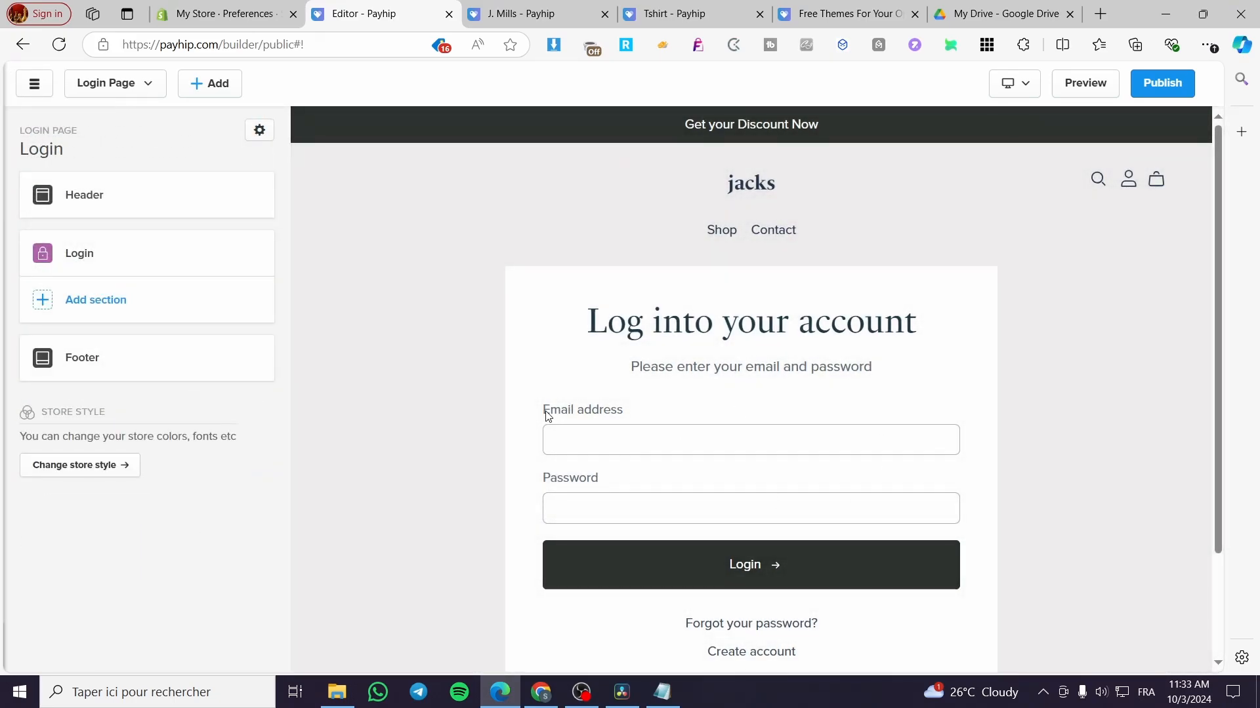
{"action": "left_click_drag", "start_coordinate": [545, 413], "coordinate": [658, 427]}
{"action": "left_click", "coordinate": [652, 437]}
{"action": "left_click", "coordinate": [80, 211]}
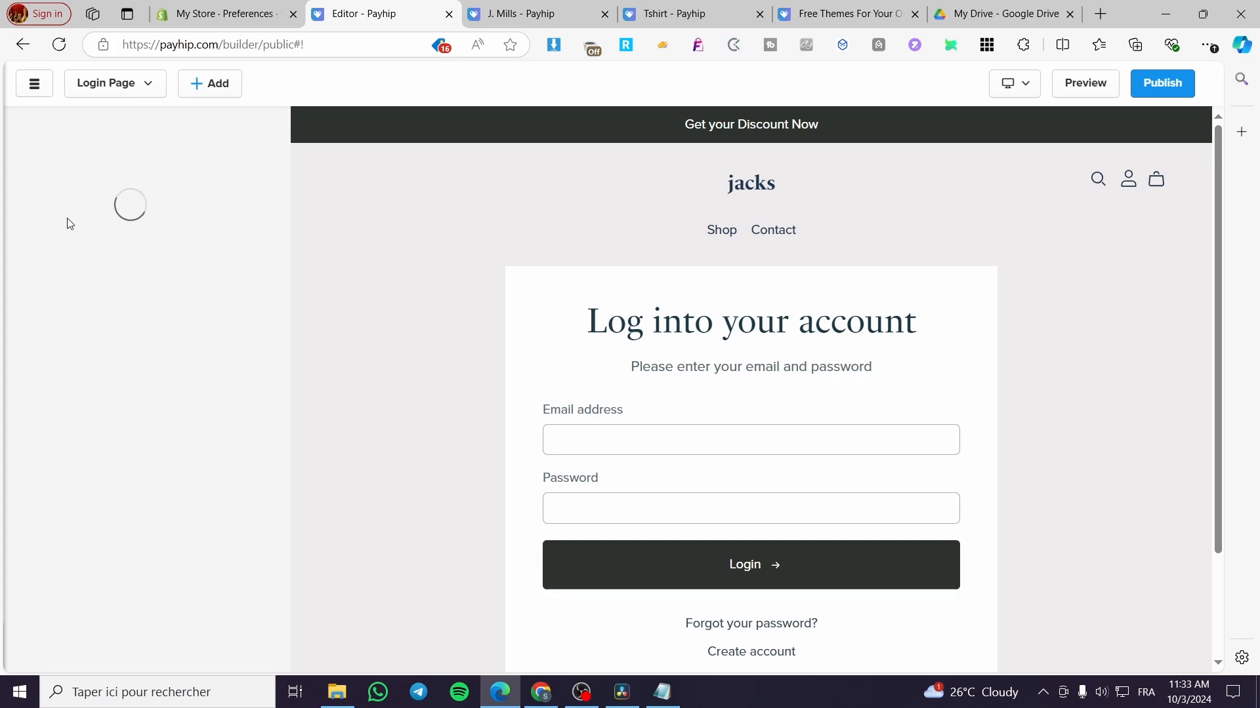
{"action": "left_click", "coordinate": [39, 124]}
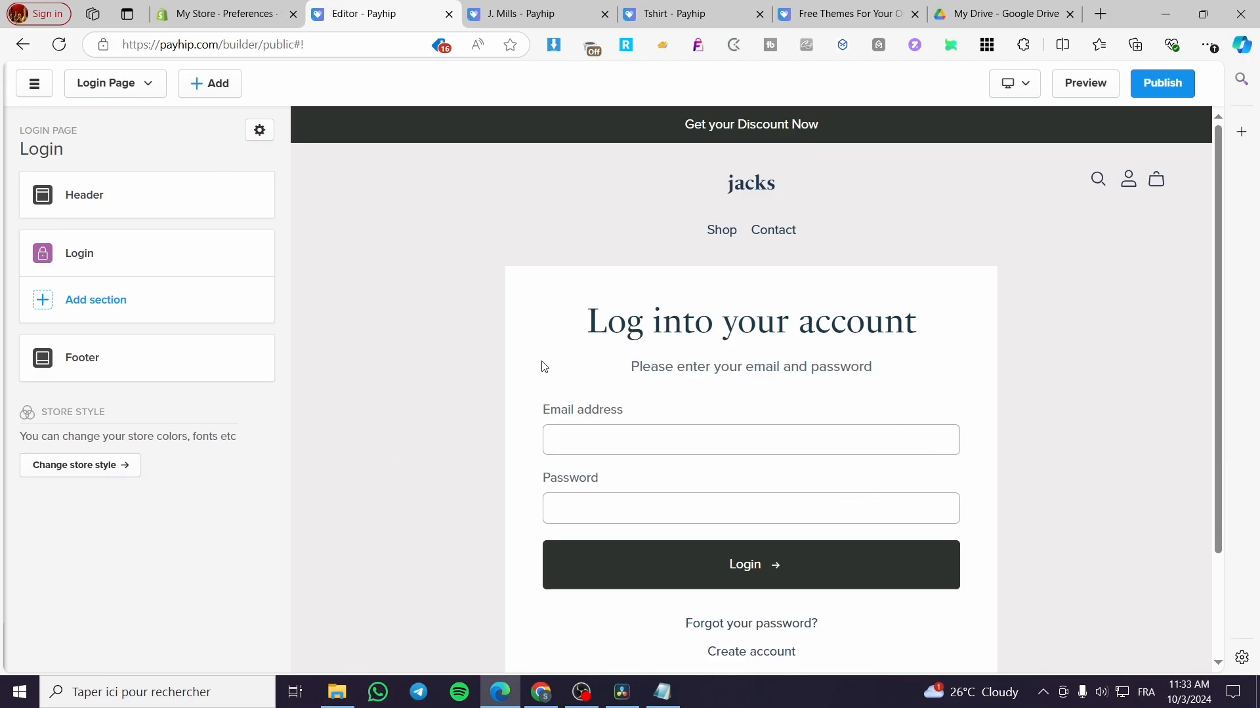
- Open the All Products collection page and start editing all collection pages at the same time
{"action": "left_click", "coordinate": [122, 89]}
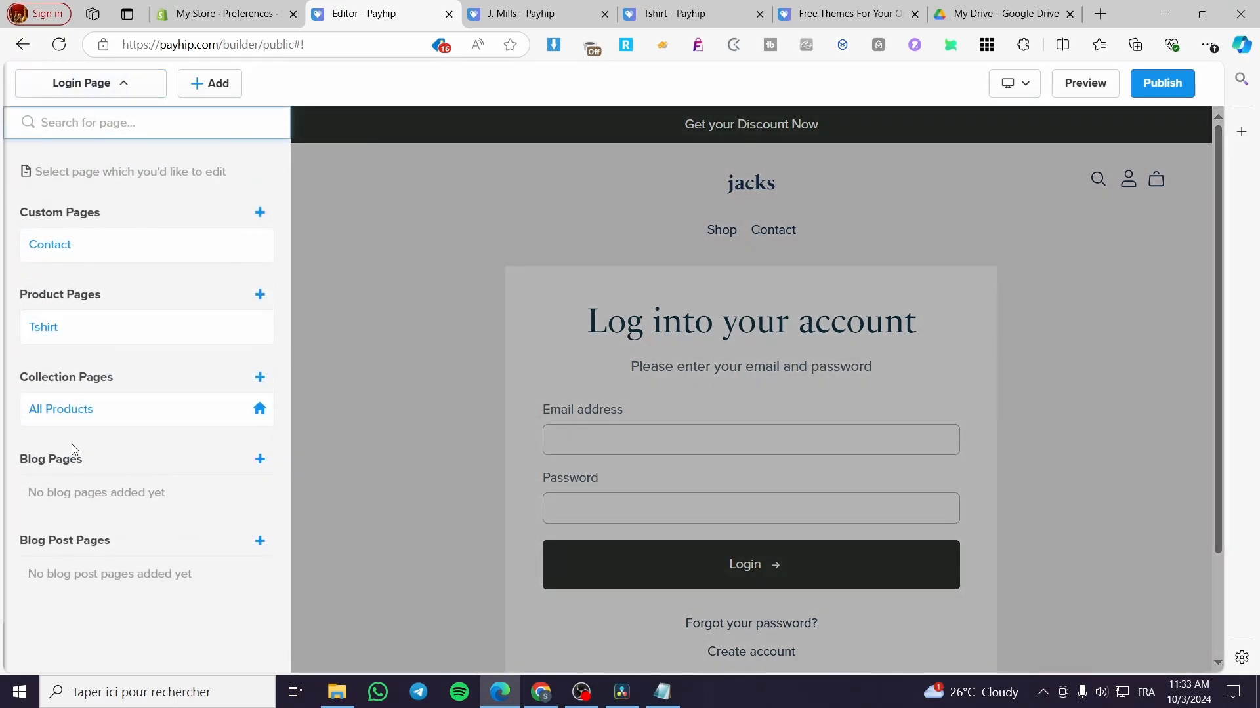
{"action": "left_click", "coordinate": [111, 405]}
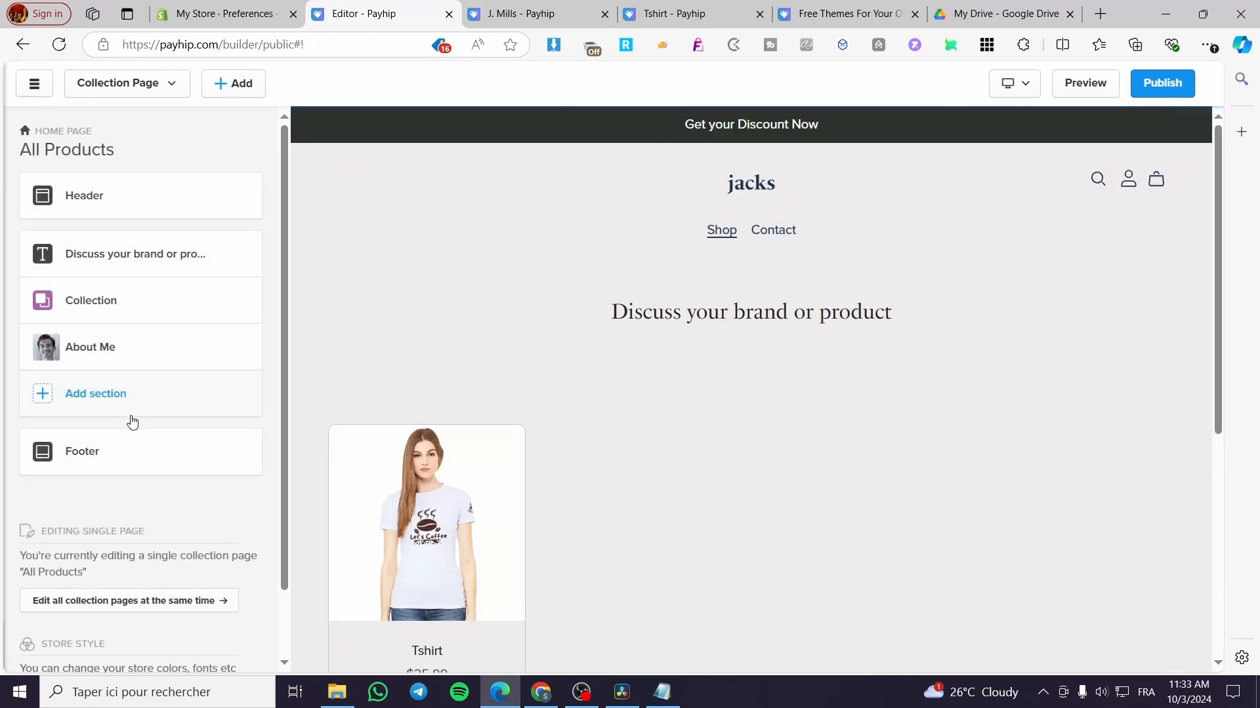
{"action": "scroll", "coordinate": [125, 440], "scroll_direction": "down", "scroll_amount": 2}
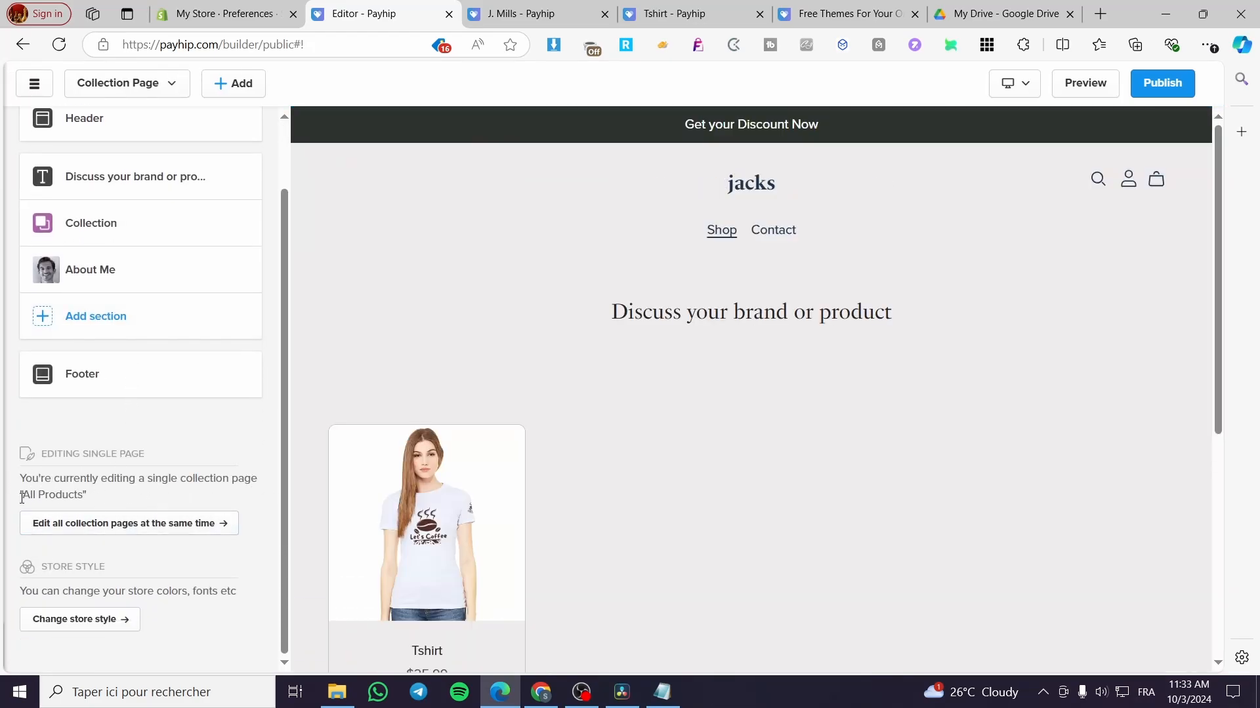
{"action": "left_click", "coordinate": [102, 523]}
{"action": "left_click", "coordinate": [662, 371]}
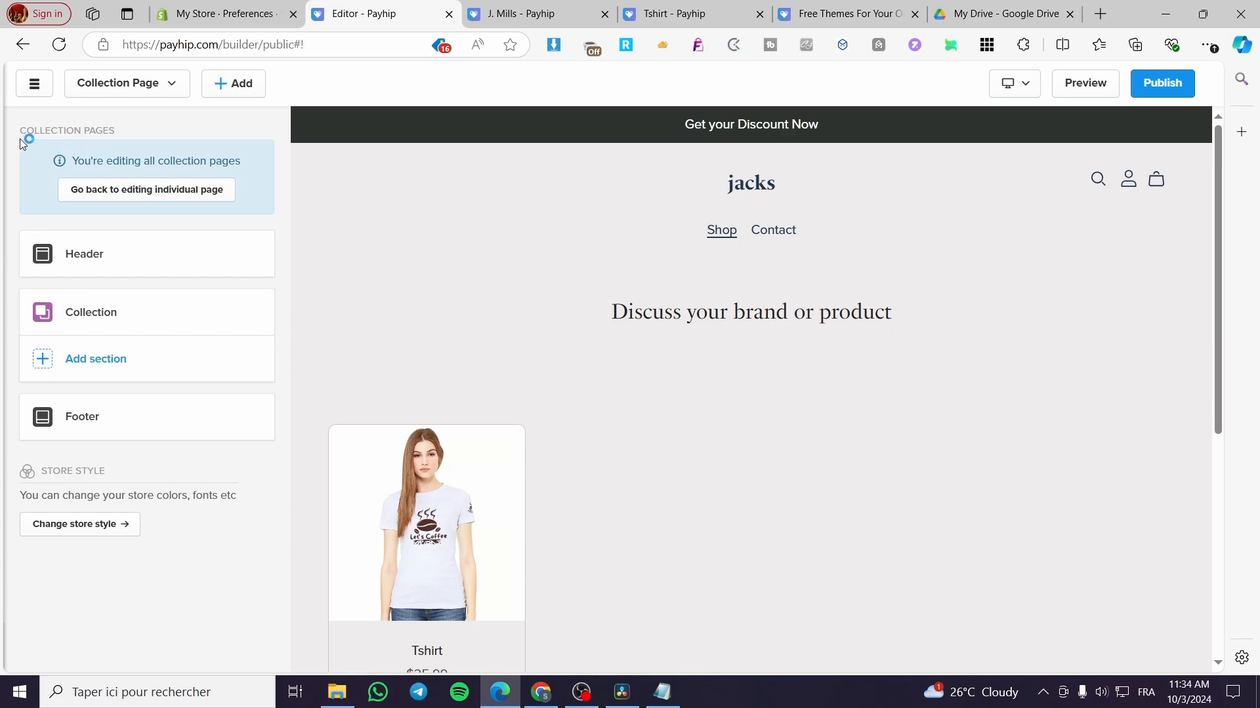
- Open the Tshirt product page, start editing all product pages at the same time, and look over its preview
{"action": "left_click_drag", "start_coordinate": [19, 140], "coordinate": [118, 133]}
{"action": "left_click", "coordinate": [128, 131]}
{"action": "left_click", "coordinate": [172, 84]}
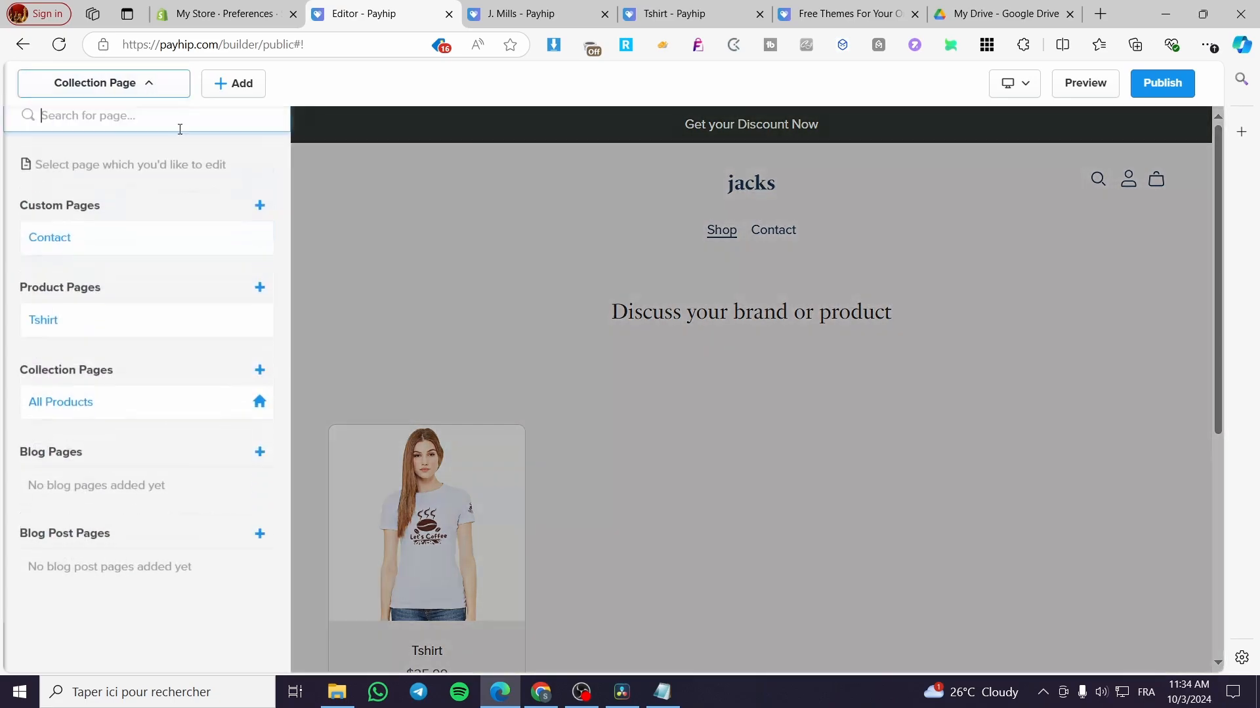
{"action": "left_click", "coordinate": [81, 328]}
{"action": "scroll", "coordinate": [129, 355], "scroll_direction": "down", "scroll_amount": 2}
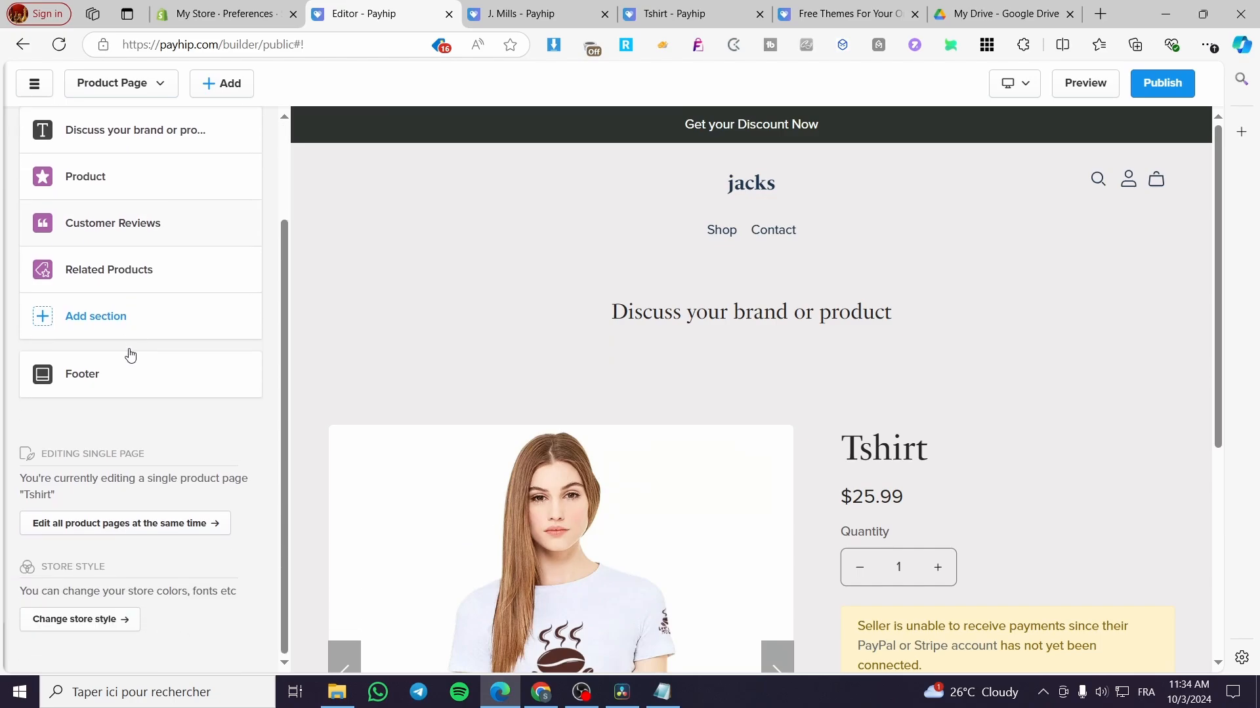
{"action": "left_click", "coordinate": [85, 524]}
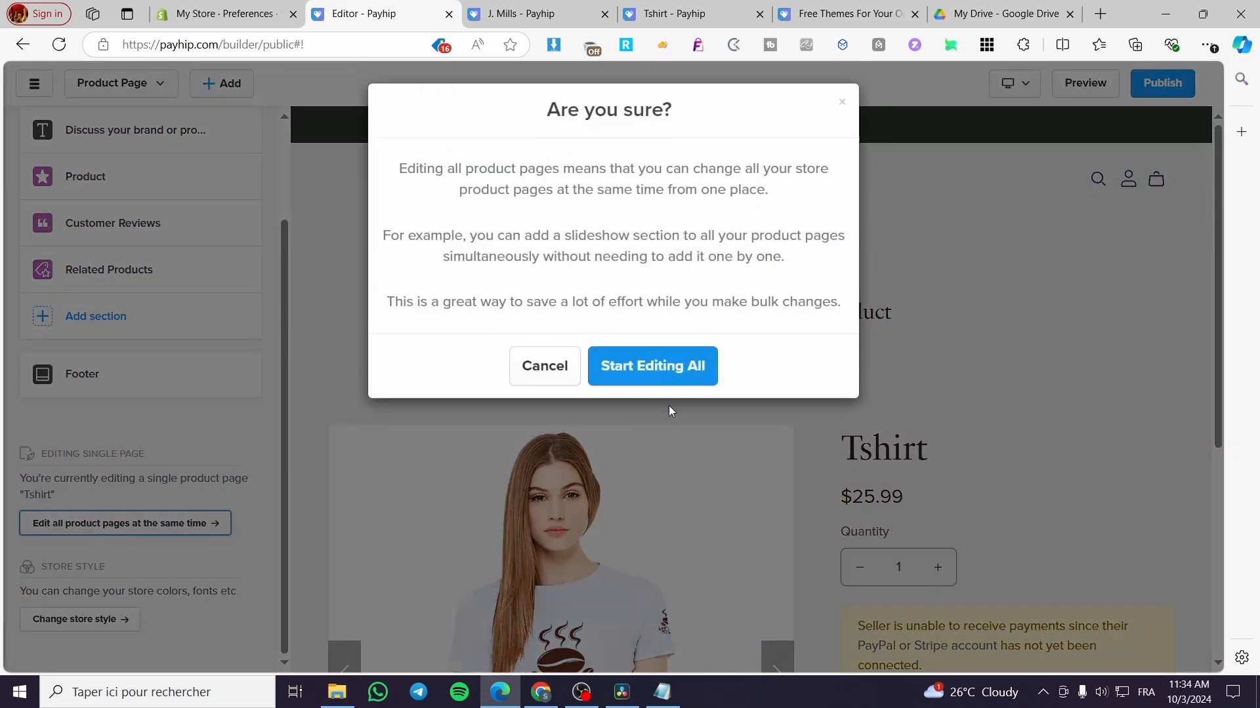
{"action": "left_click", "coordinate": [629, 374]}
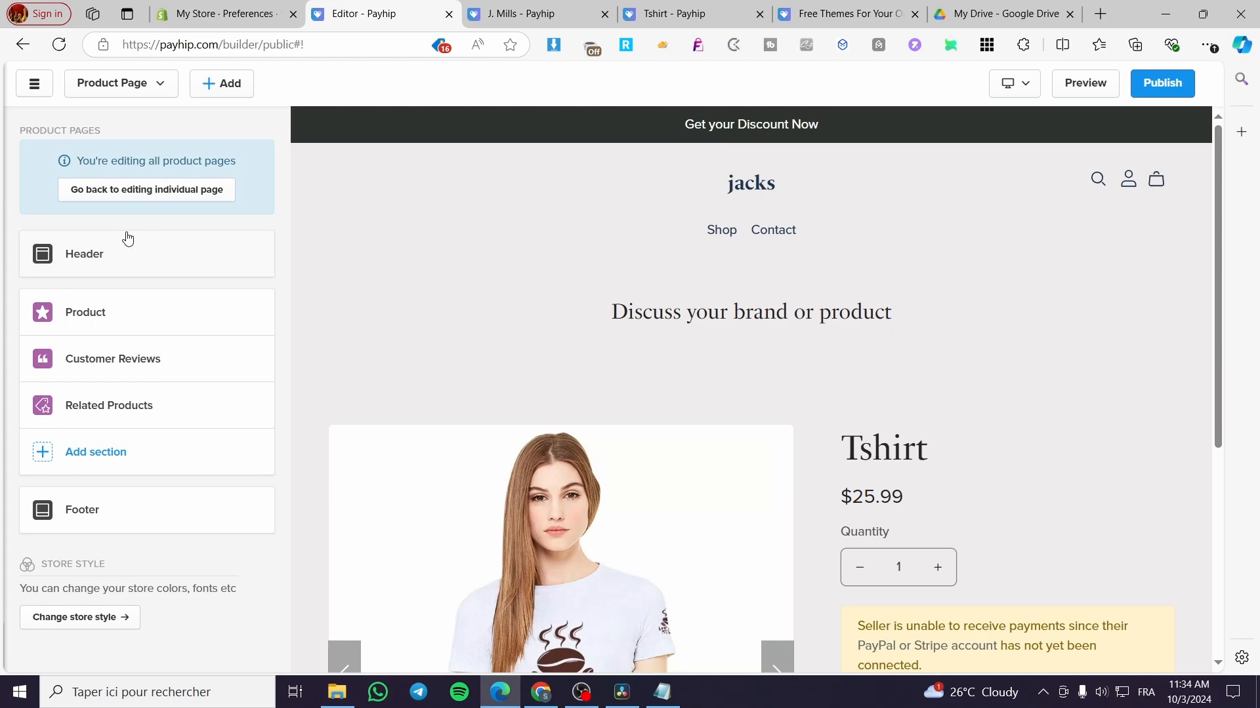
{"action": "scroll", "coordinate": [747, 479], "scroll_direction": "down", "scroll_amount": 5}
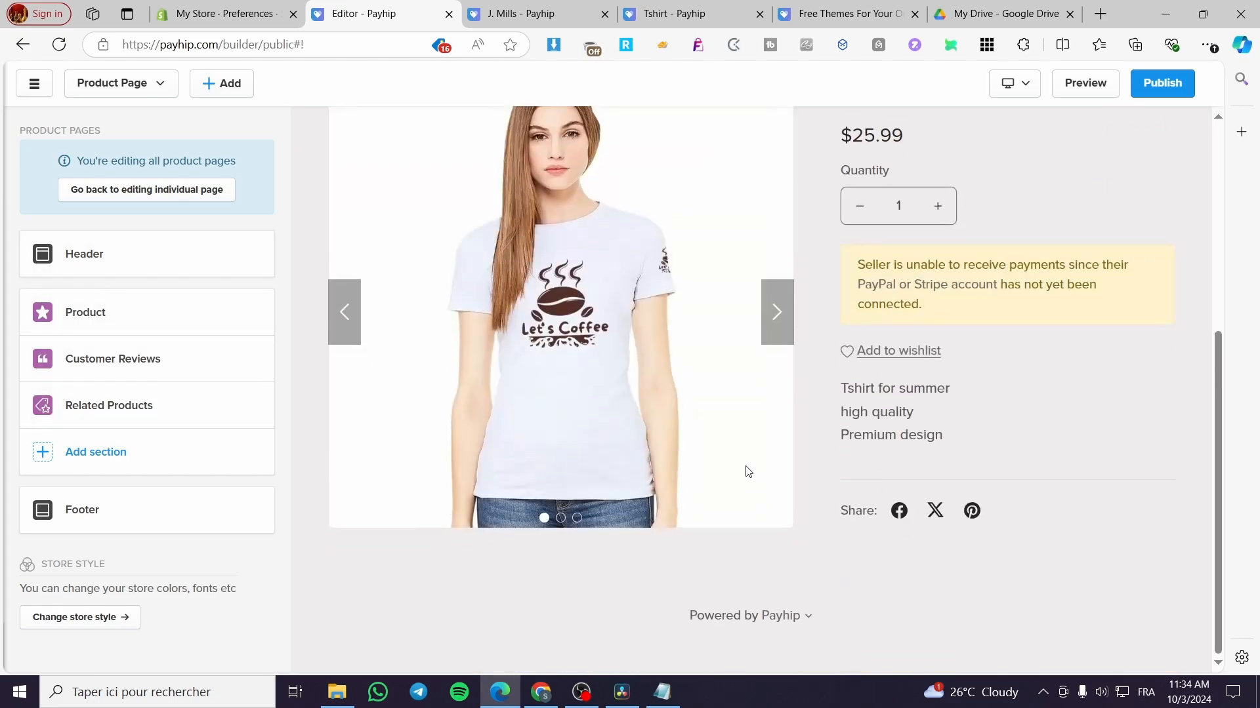
{"action": "scroll", "coordinate": [372, 421], "scroll_direction": "up", "scroll_amount": 5}
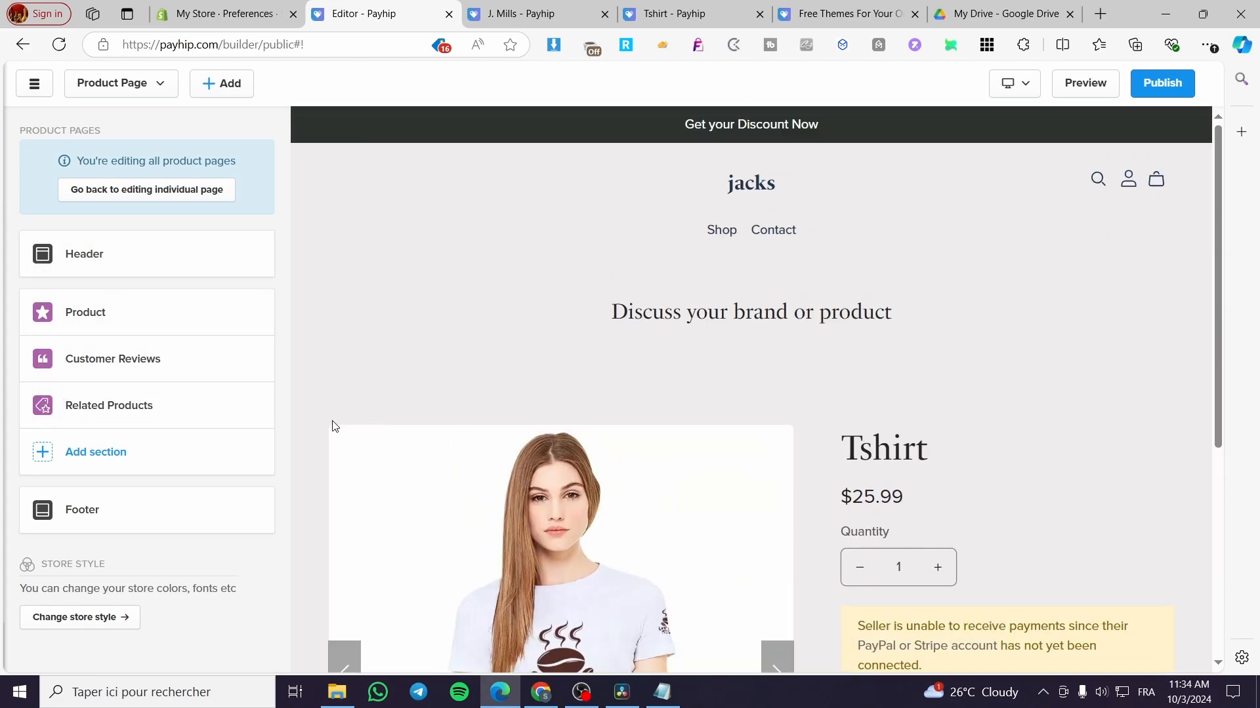